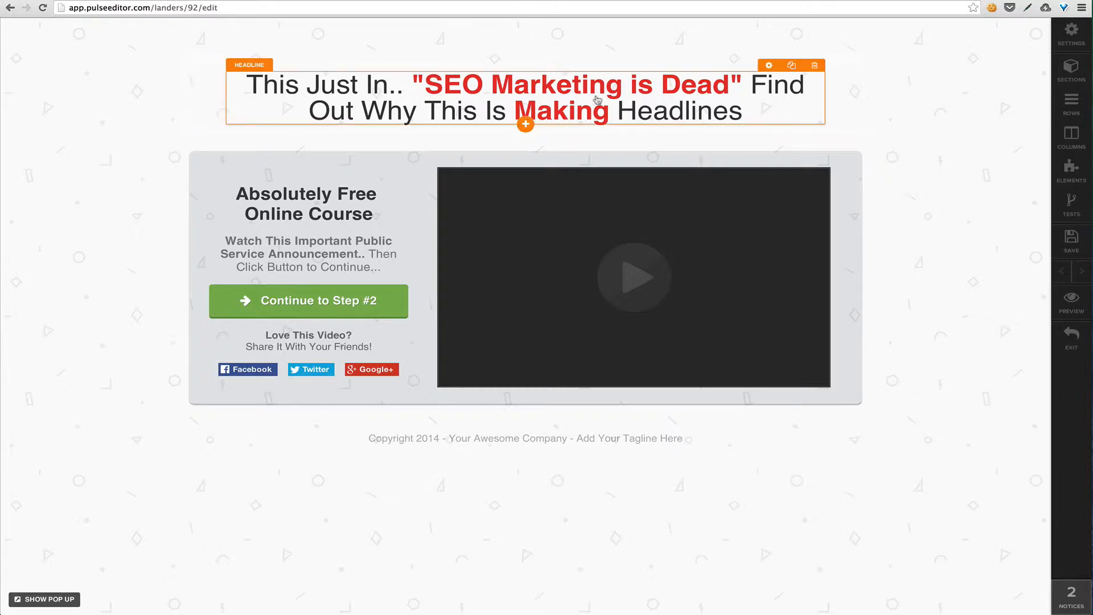
# Replace "SEO" with "Internet" in the main headline and remove the bold formatting from "Making"
pyautogui.click(470, 91)
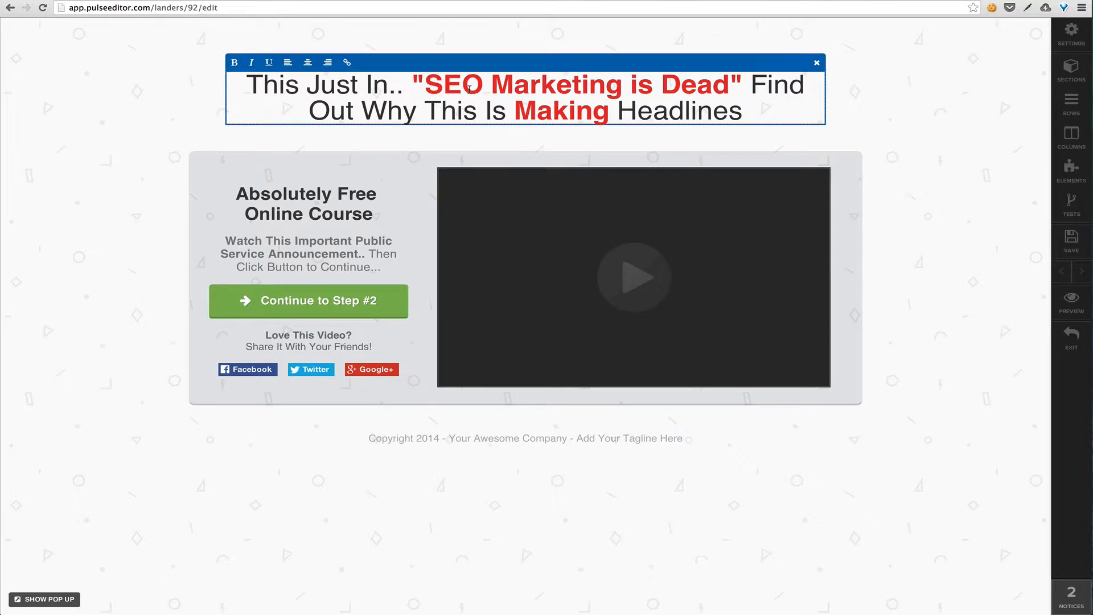
pyautogui.doubleClick(458, 90)
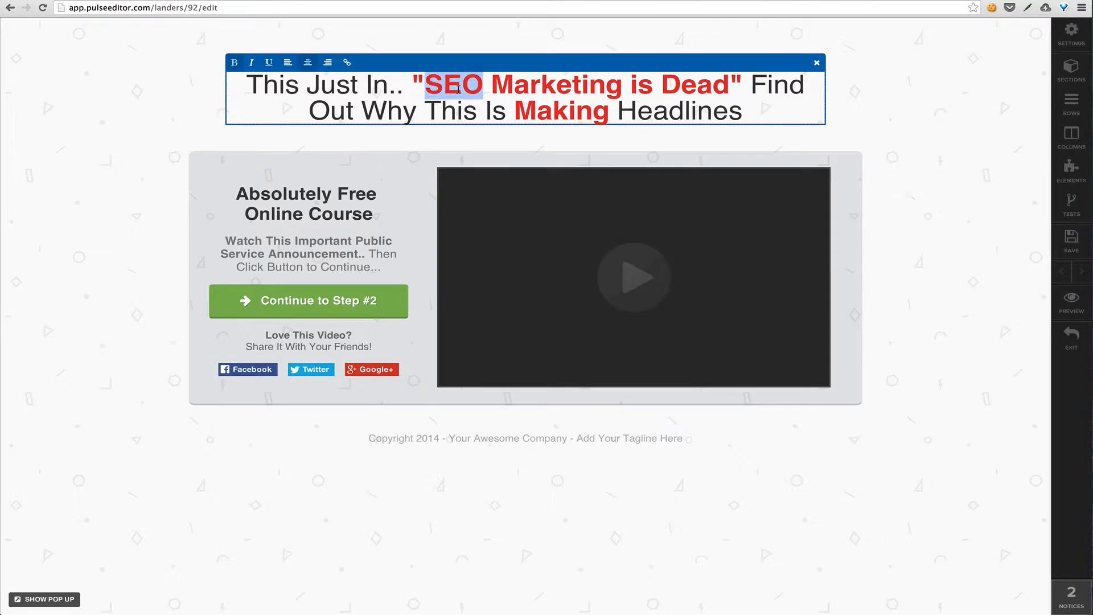
pyautogui.write('Internet')
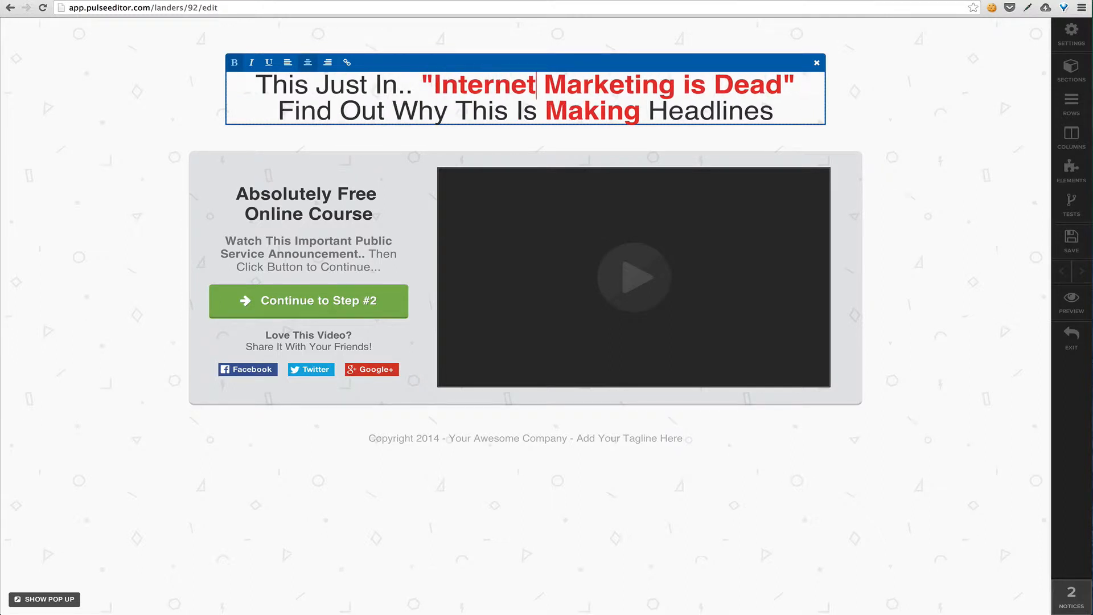
pyautogui.doubleClick(589, 114)
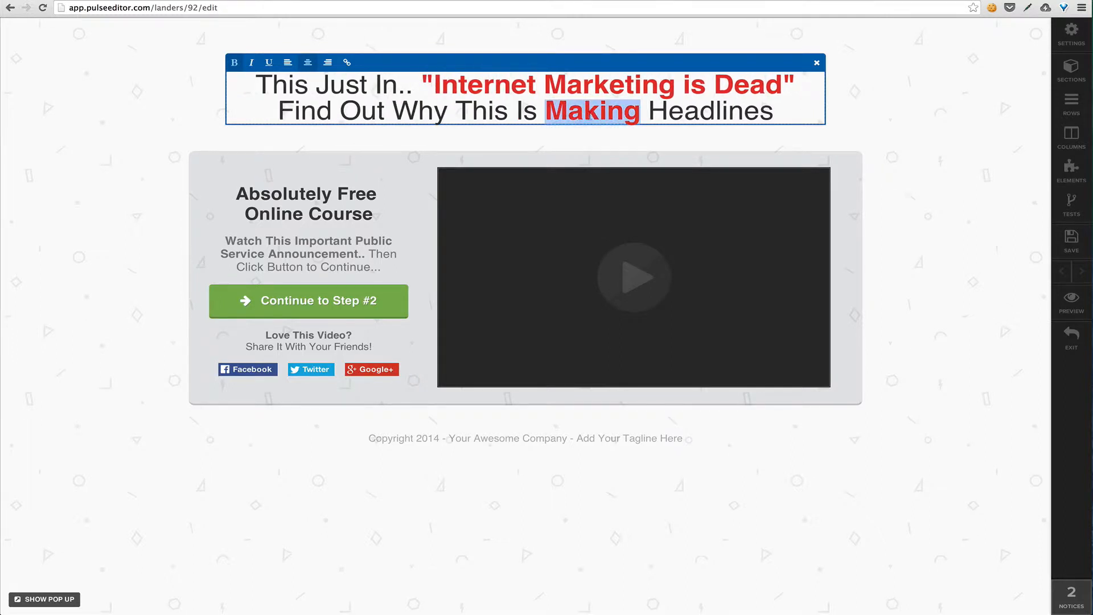
pyautogui.click(234, 63)
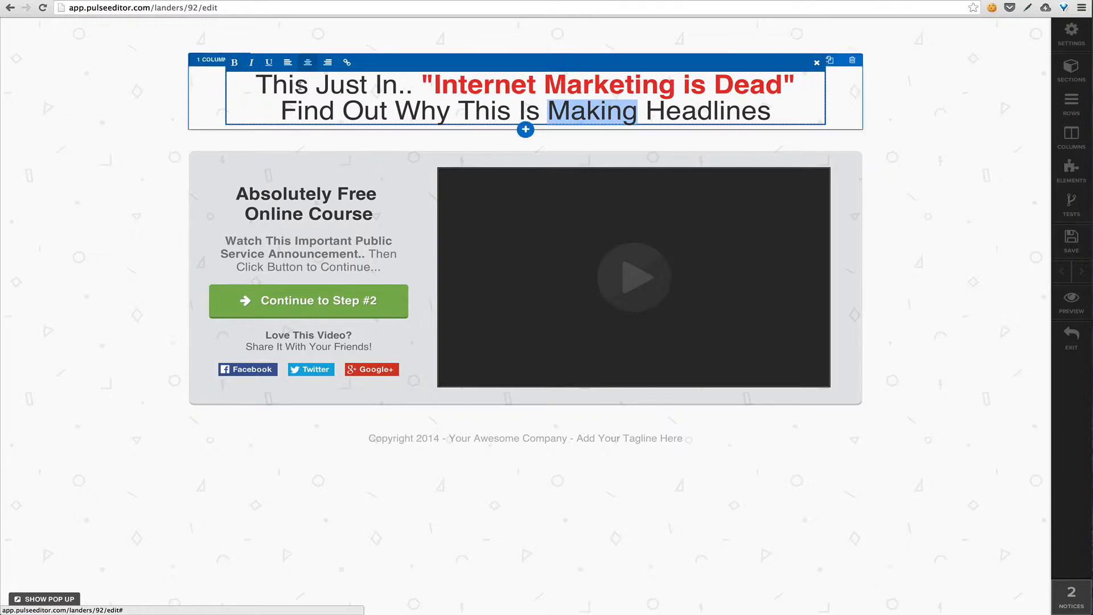
pyautogui.click(348, 103)
pyautogui.doubleClick(408, 110)
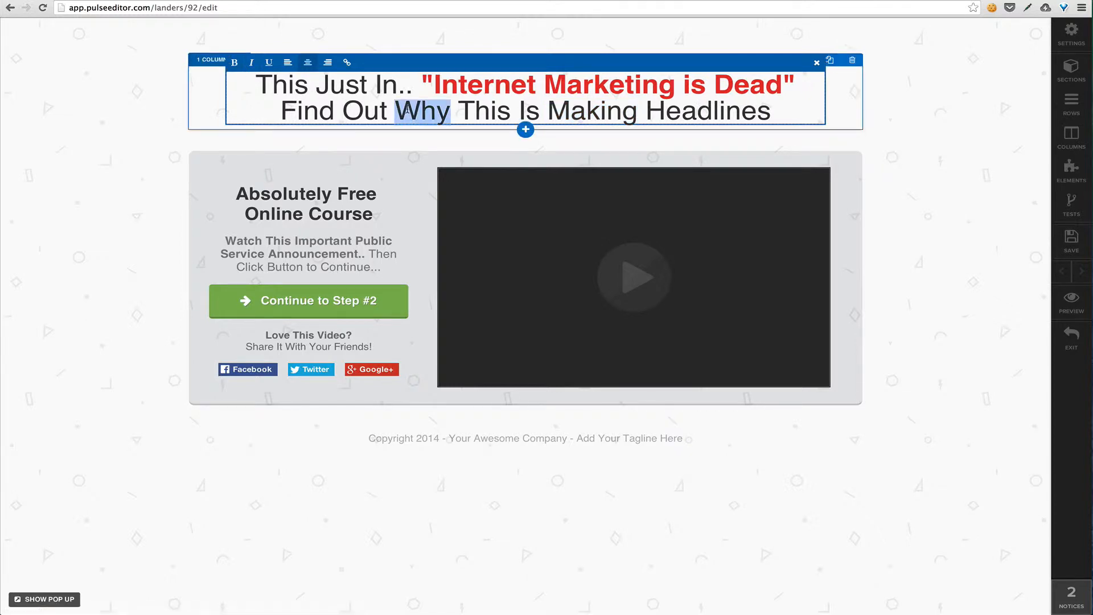
pyautogui.click(347, 63)
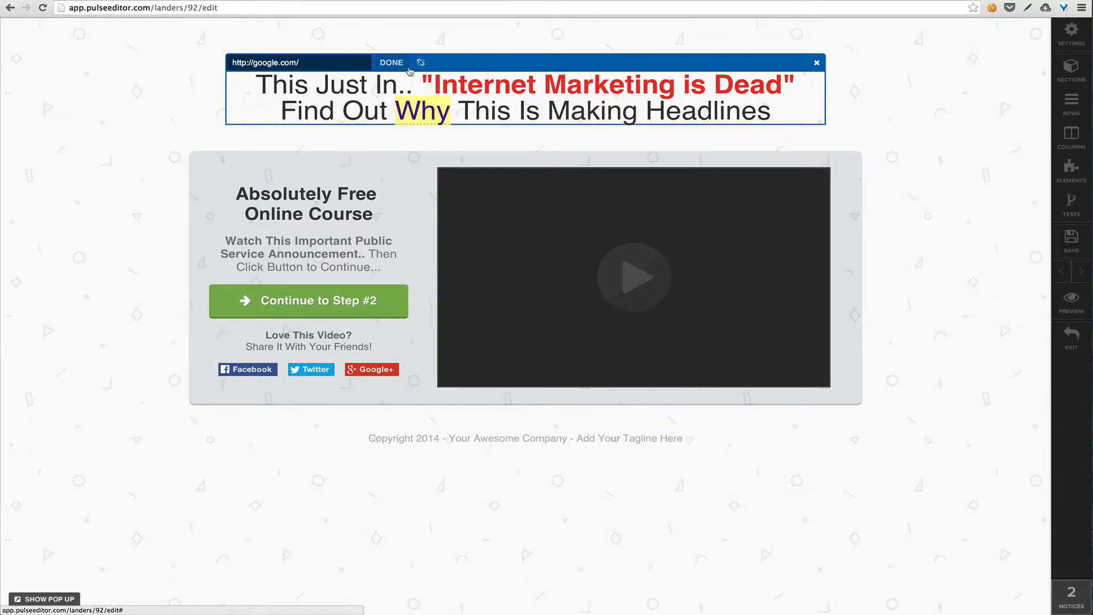
pyautogui.click(408, 67)
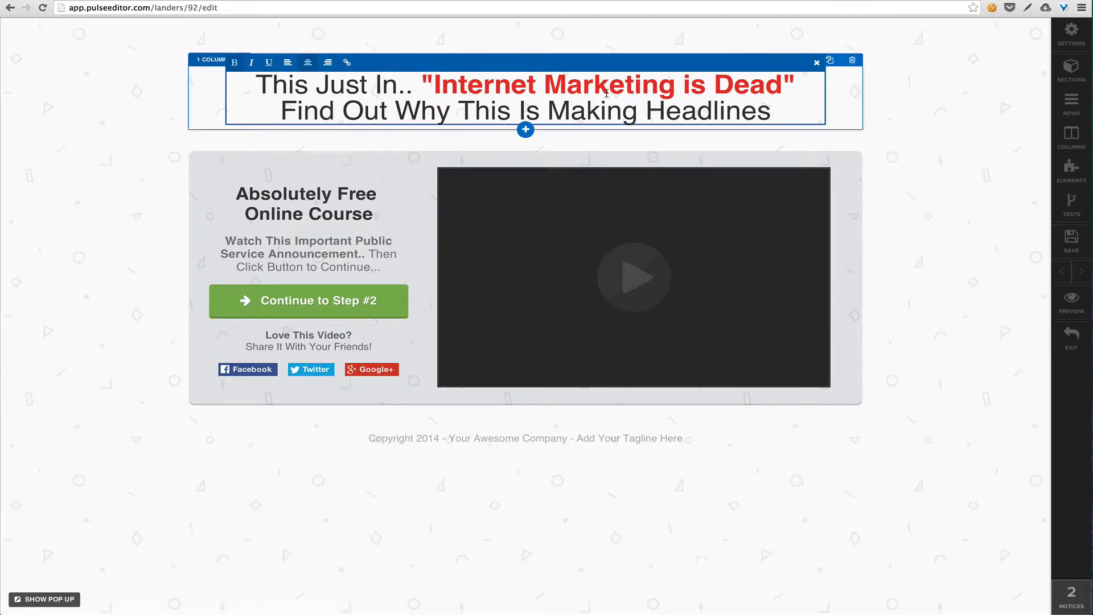
pyautogui.click(936, 178)
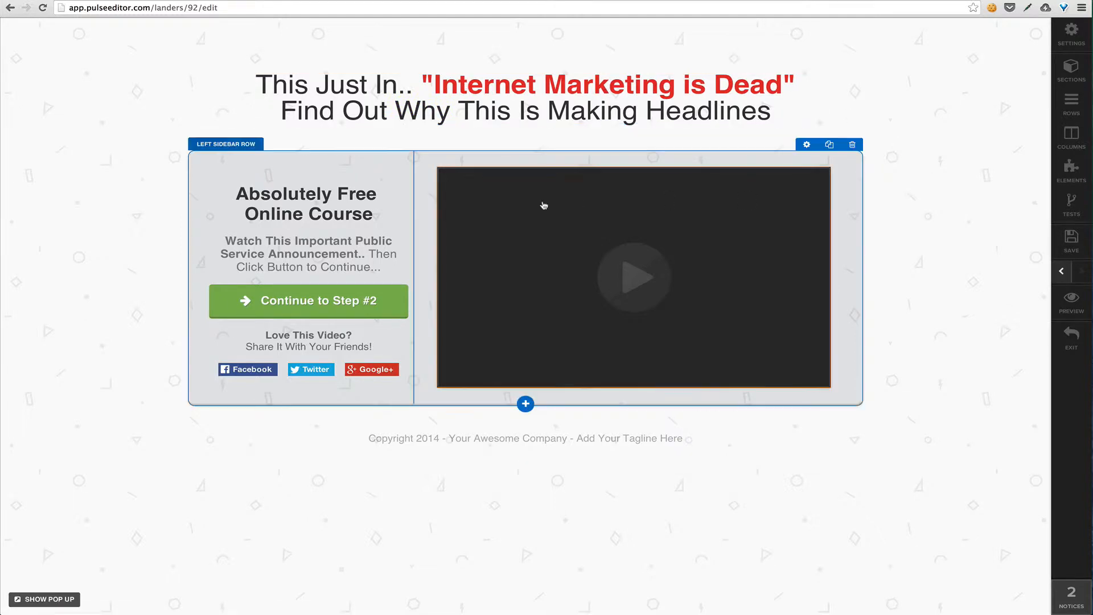
pyautogui.click(338, 213)
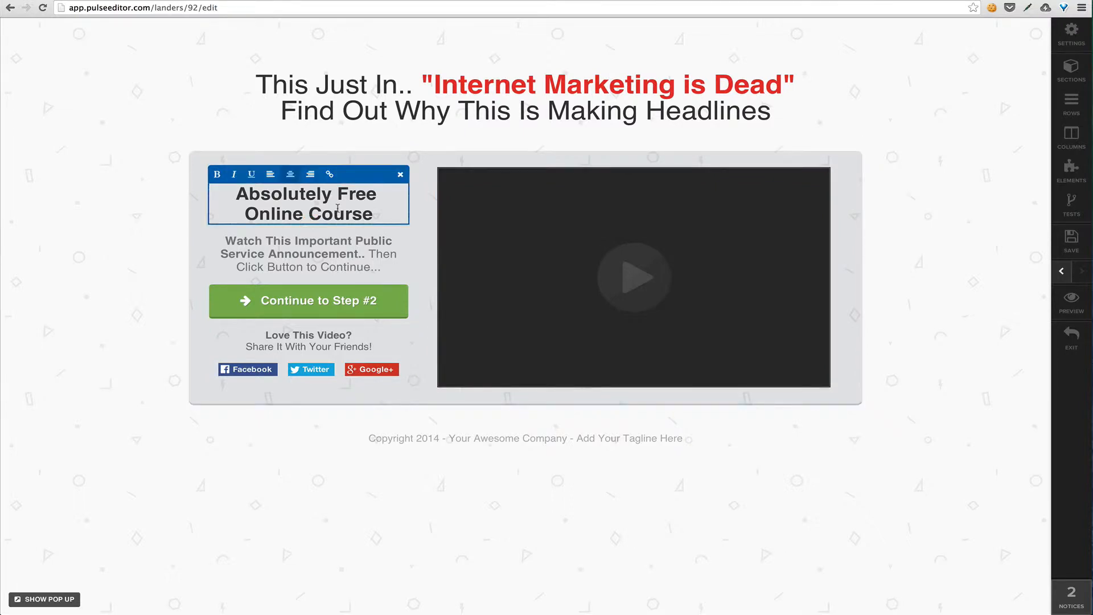
pyautogui.click(400, 174)
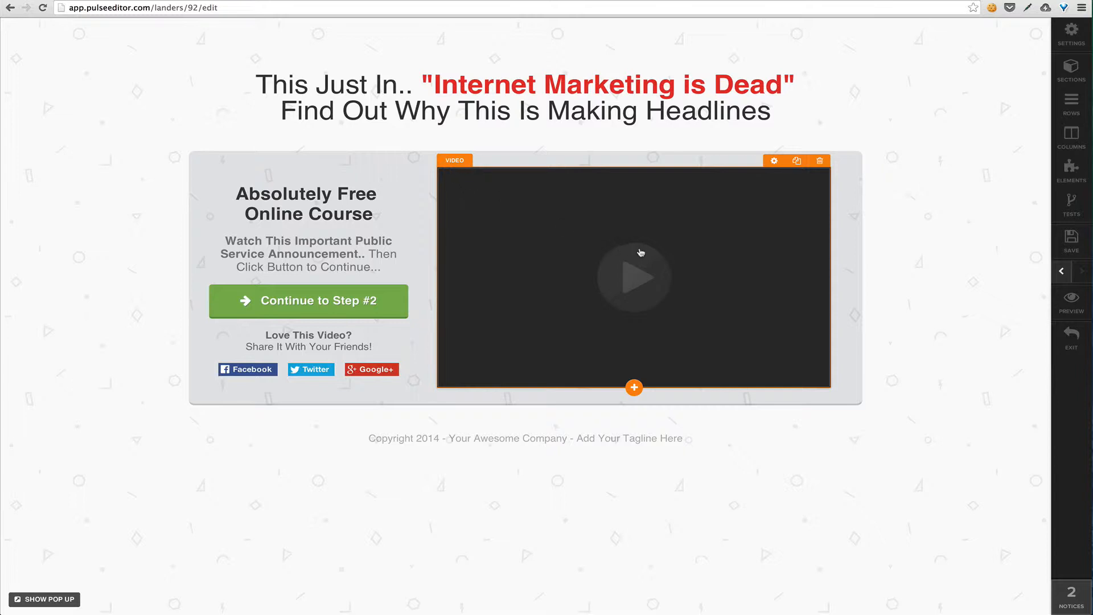
# Duplicate the video element and delete the copy
pyautogui.click(795, 162)
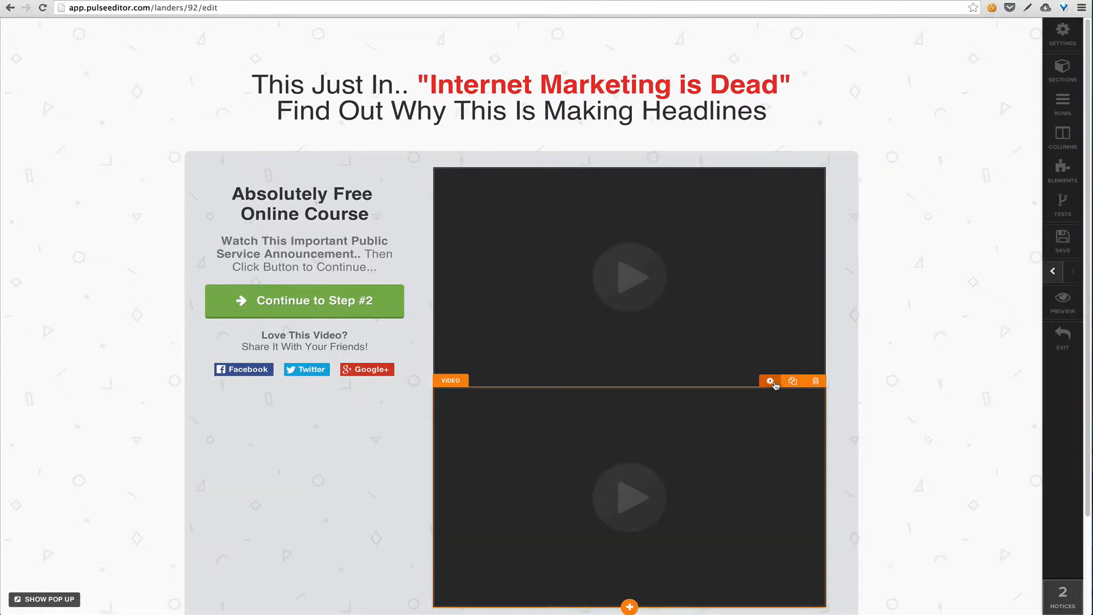
pyautogui.click(815, 381)
pyautogui.click(634, 185)
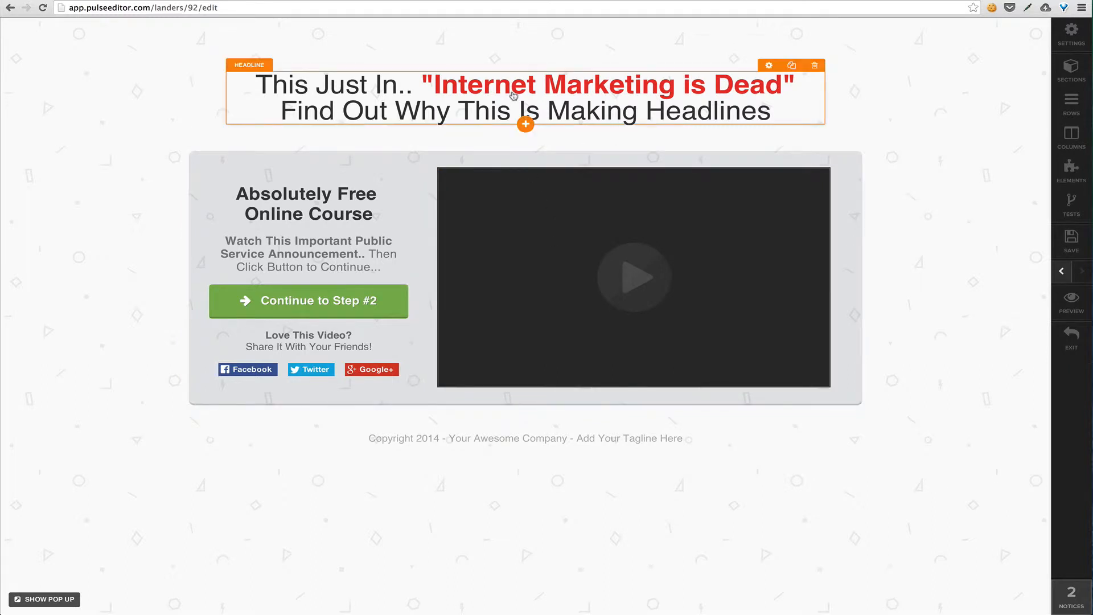
# Browse the element types, add a single image below the main headline, and delete that image
pyautogui.click(525, 125)
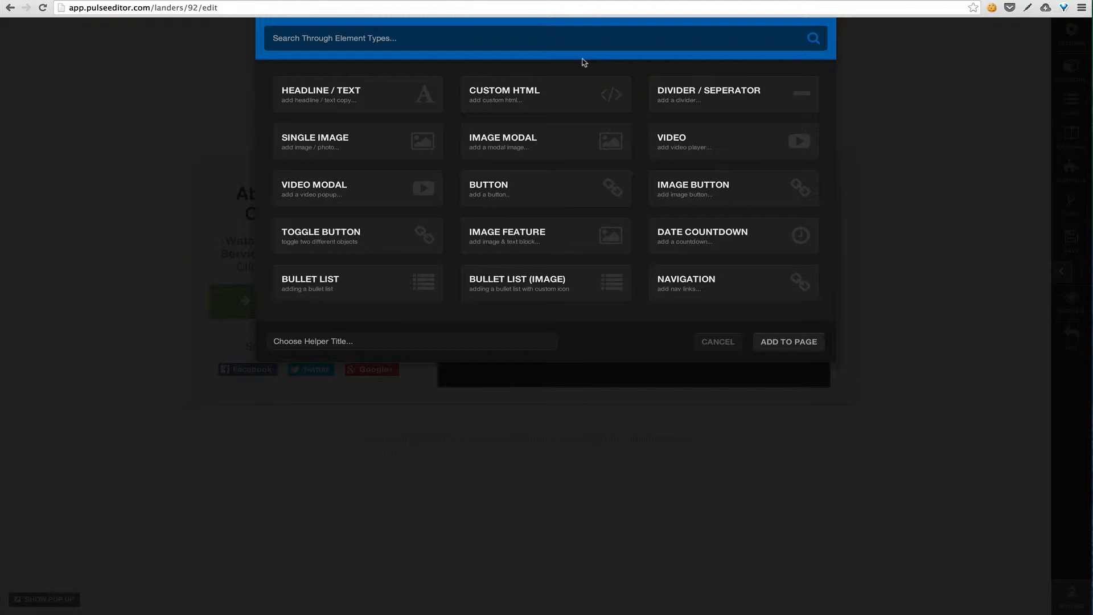
pyautogui.click(387, 99)
pyautogui.click(377, 142)
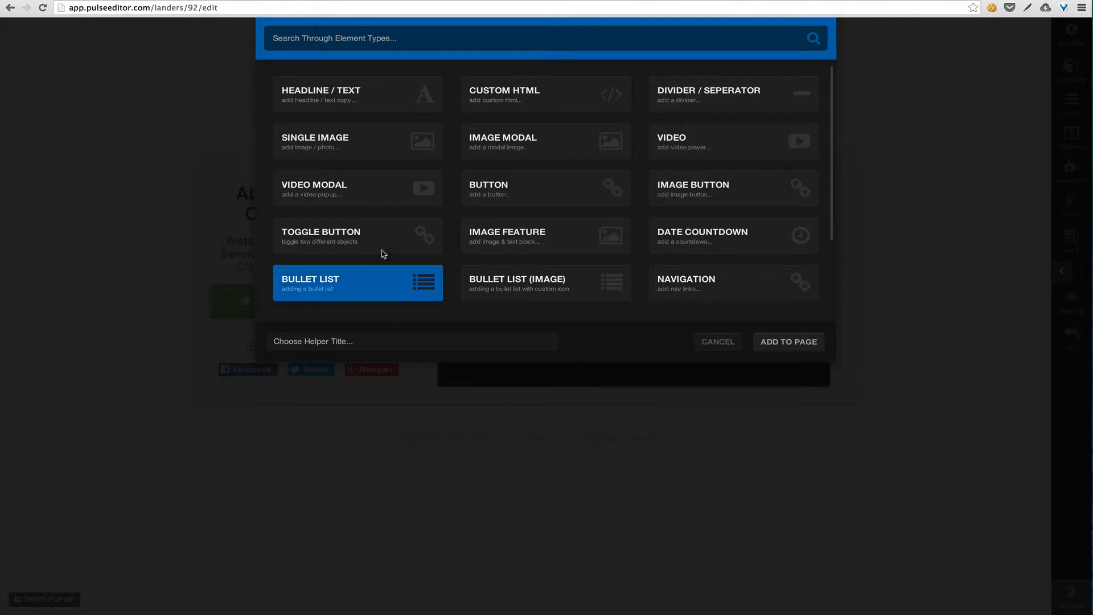
pyautogui.scroll(-3, 550, 203)
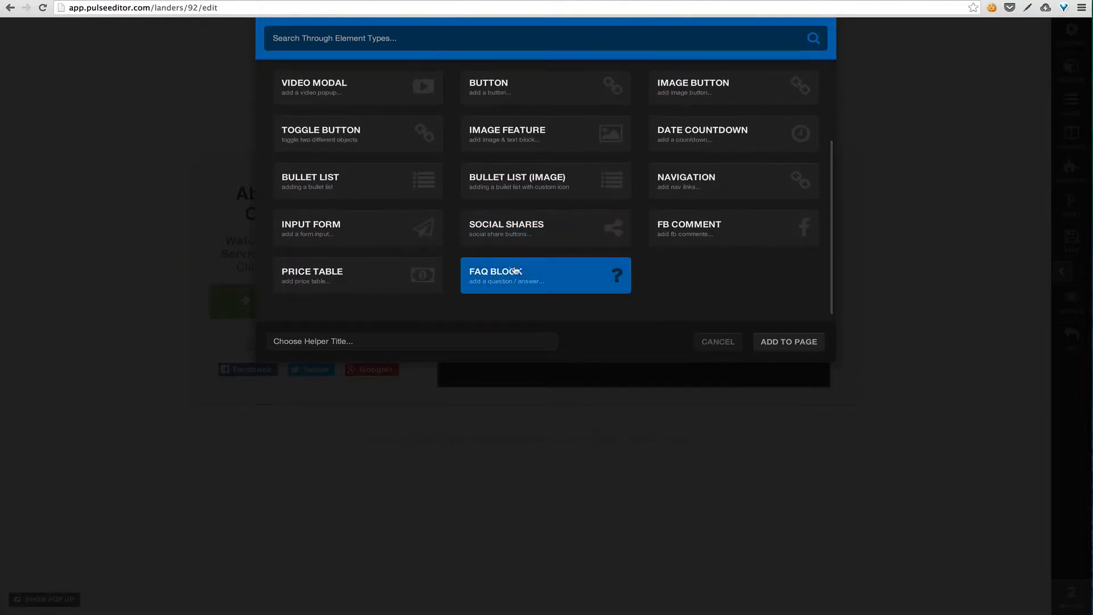
pyautogui.scroll(3, 655, 219)
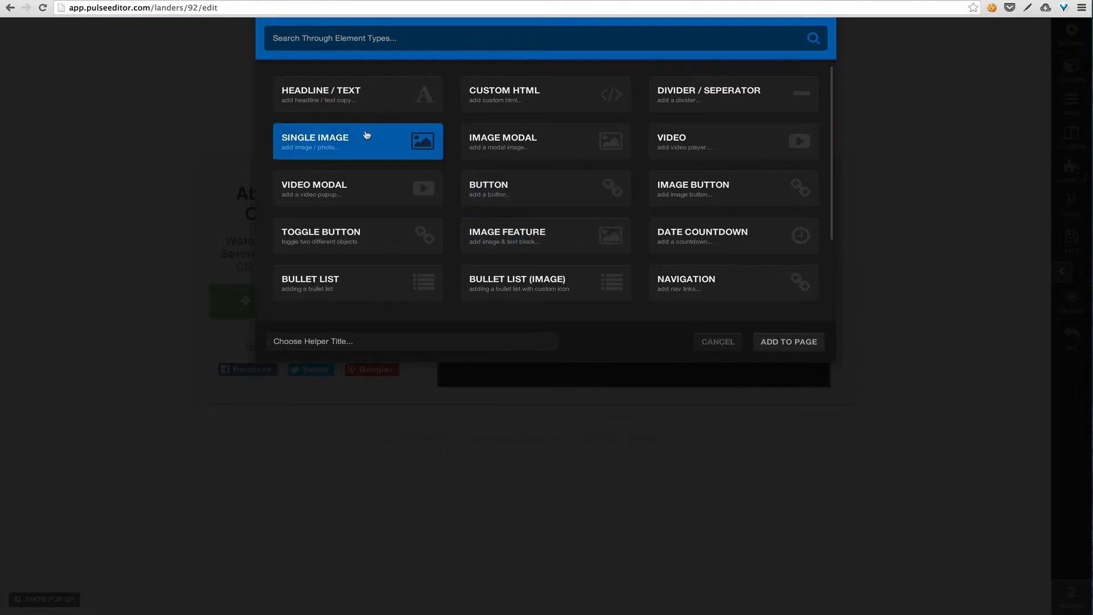
pyautogui.click(386, 148)
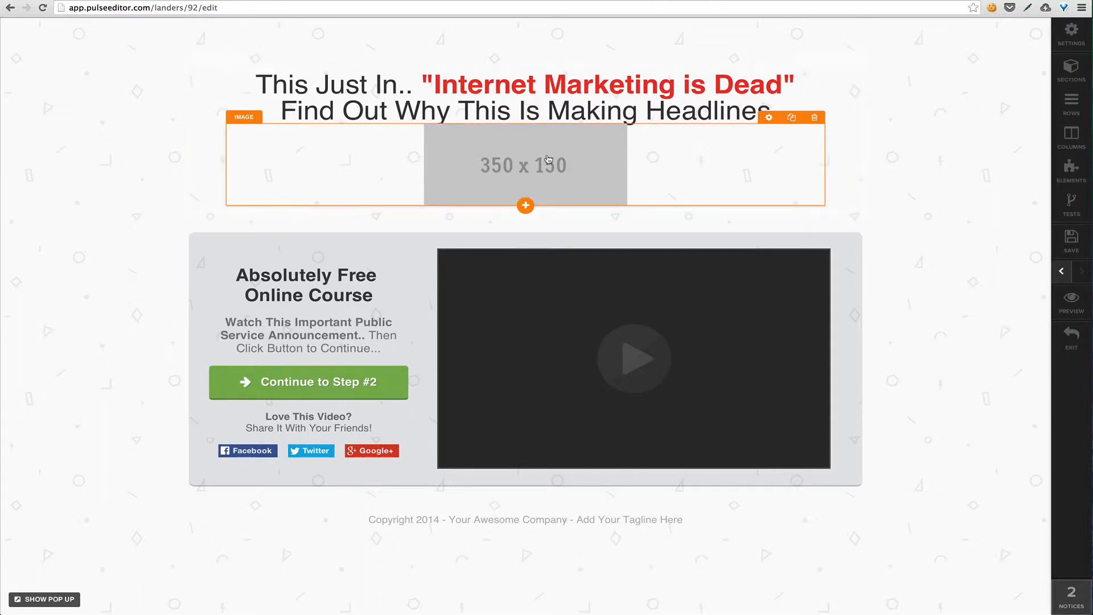
pyautogui.click(815, 118)
pyautogui.click(643, 184)
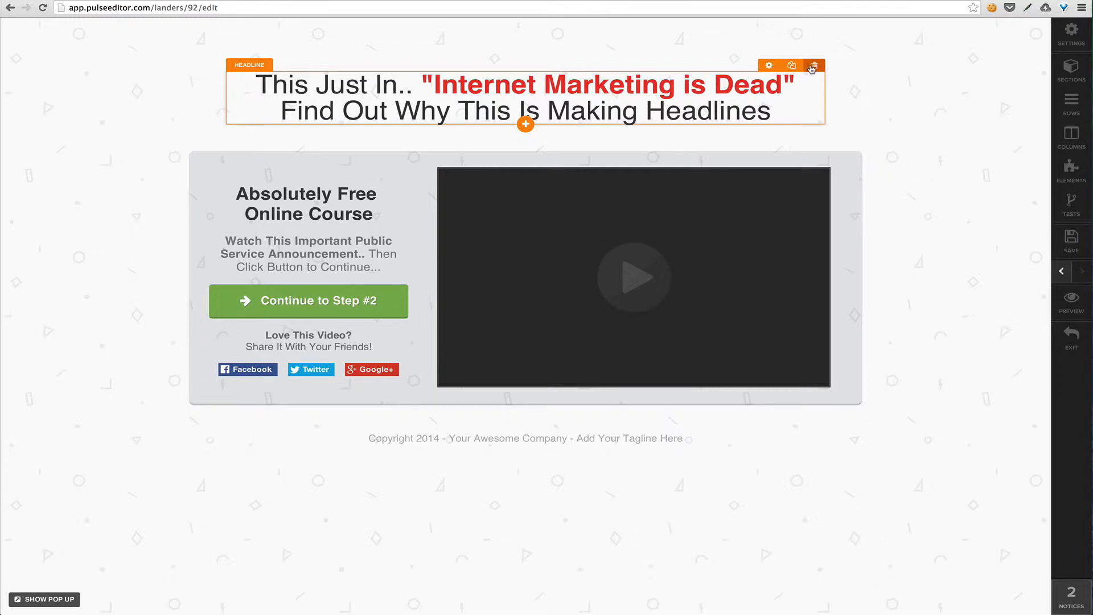
# Open the main headline's settings, try a top margin of 40, and restore the margin to 0
pyautogui.click(767, 66)
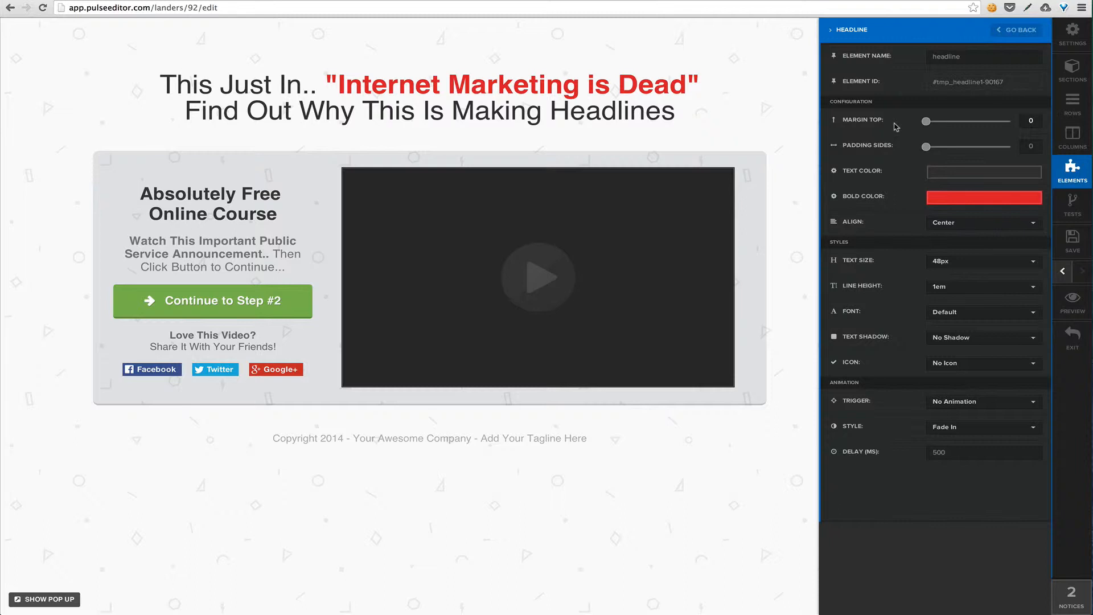
pyautogui.click(1029, 121)
pyautogui.write('4')
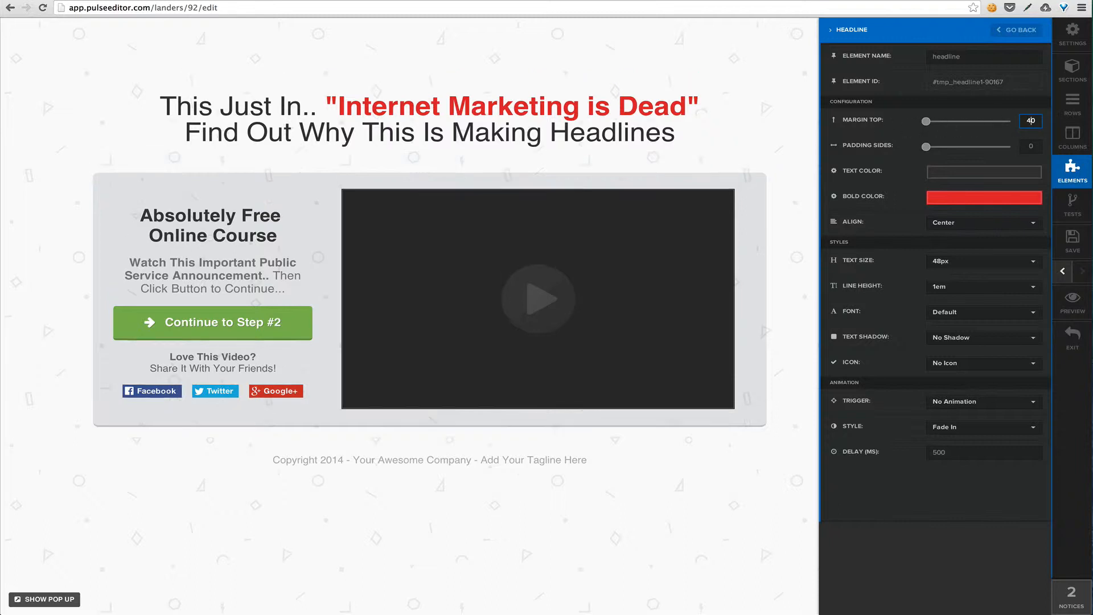
pyautogui.press('BackSpace')
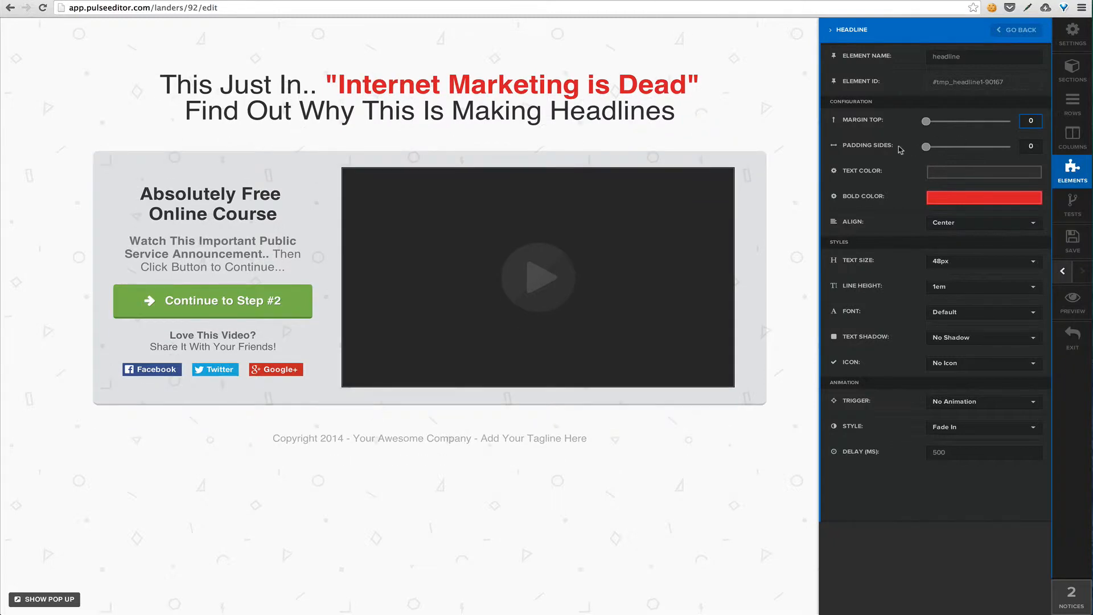
pyautogui.click(898, 149)
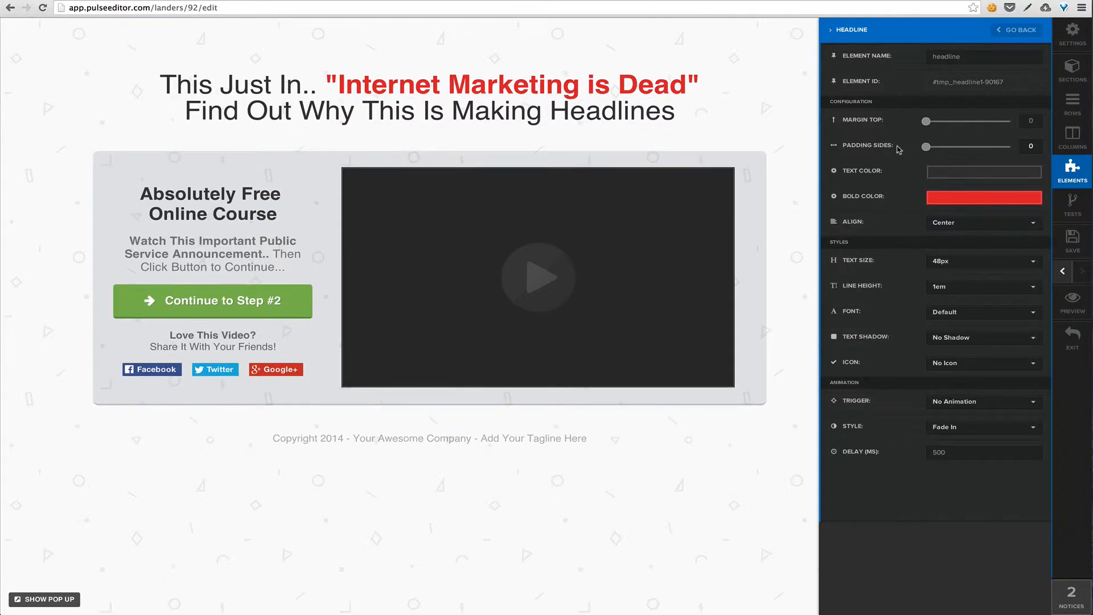
# Change the main headline's text color to a medium gray
pyautogui.click(978, 178)
pyautogui.click(964, 203)
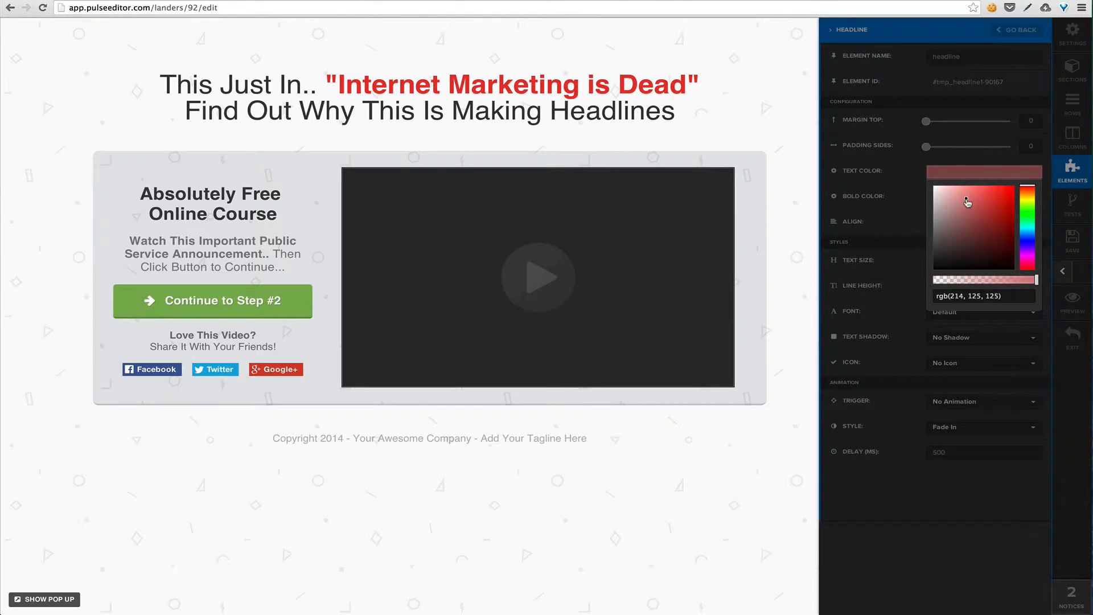
pyautogui.moveTo(957, 224)
pyautogui.mouseDown()
pyautogui.moveTo(942, 234)
pyautogui.moveTo(894, 220)
pyautogui.mouseUp()
pyautogui.click(894, 220)
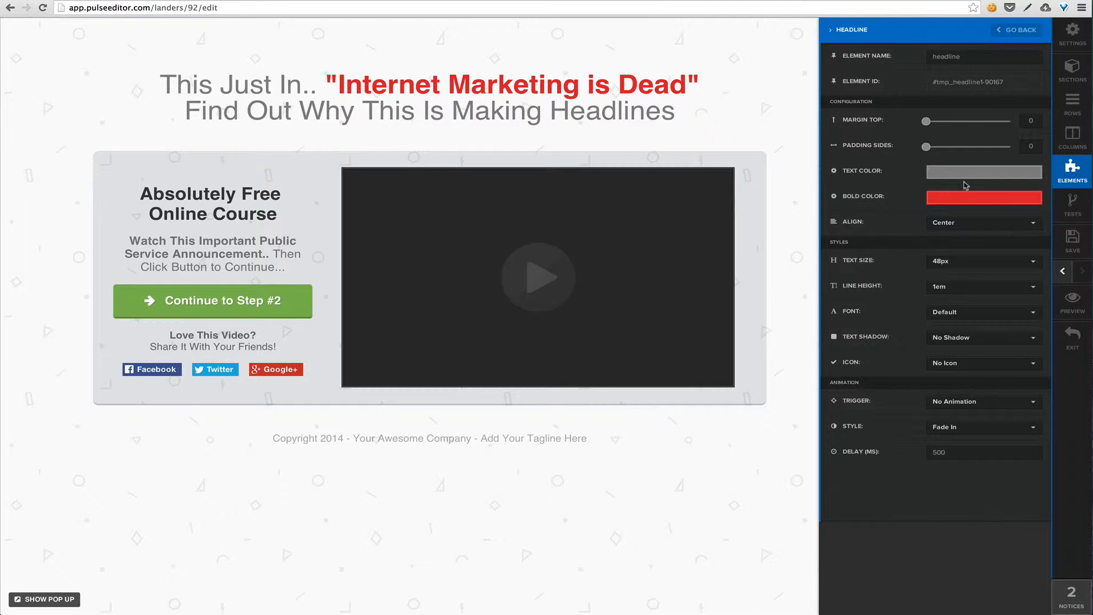
# Change the main headline's bold color to blue, rgb(51, 135, 230)
pyautogui.click(969, 199)
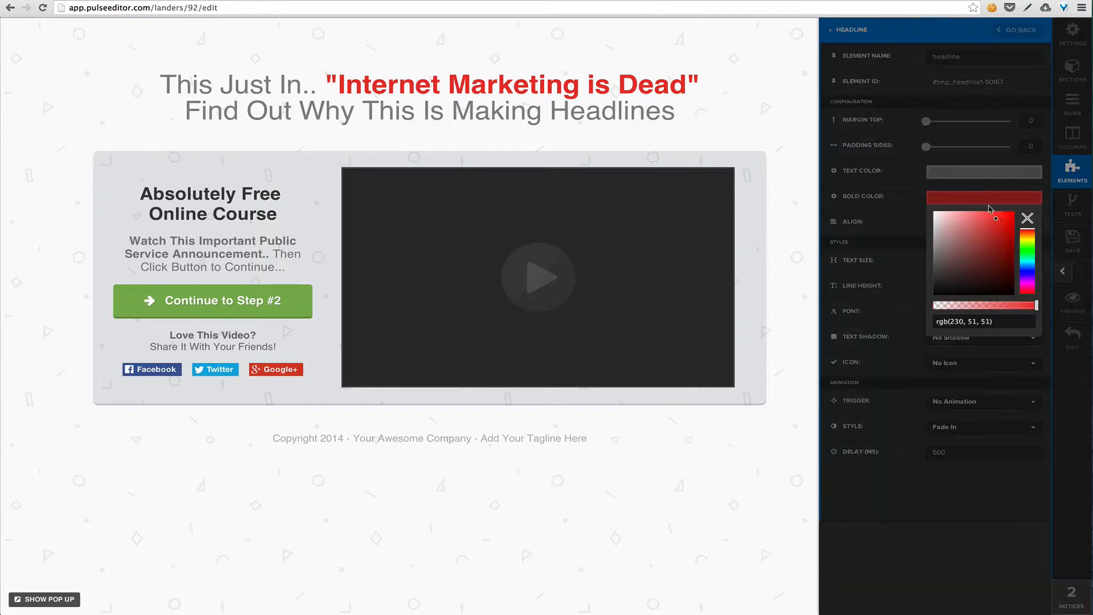
pyautogui.moveTo(1025, 249); pyautogui.dragTo(1025, 271)
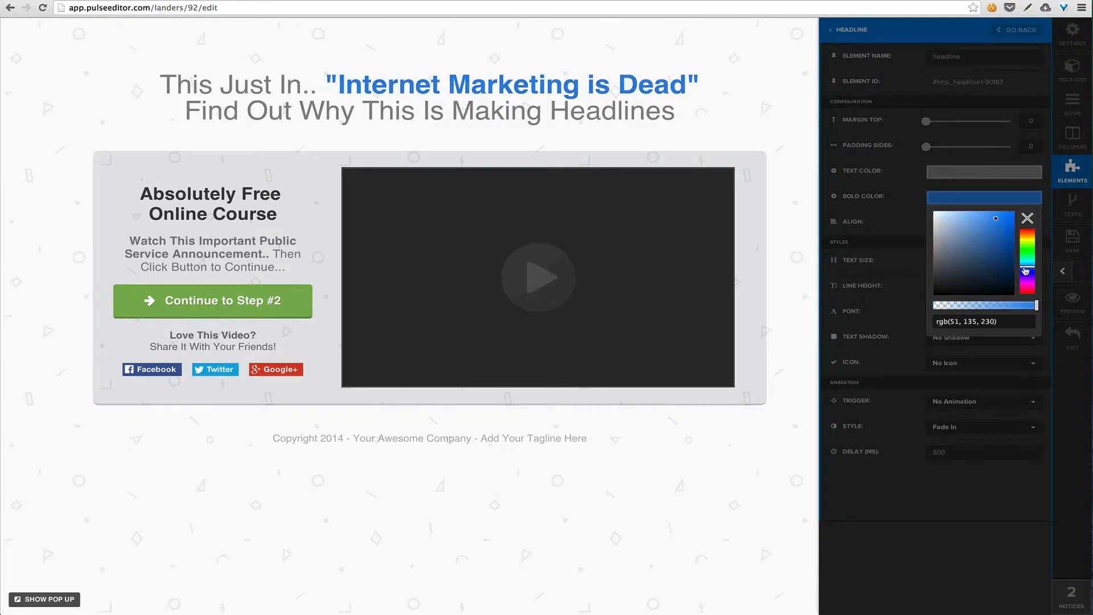
pyautogui.click(898, 196)
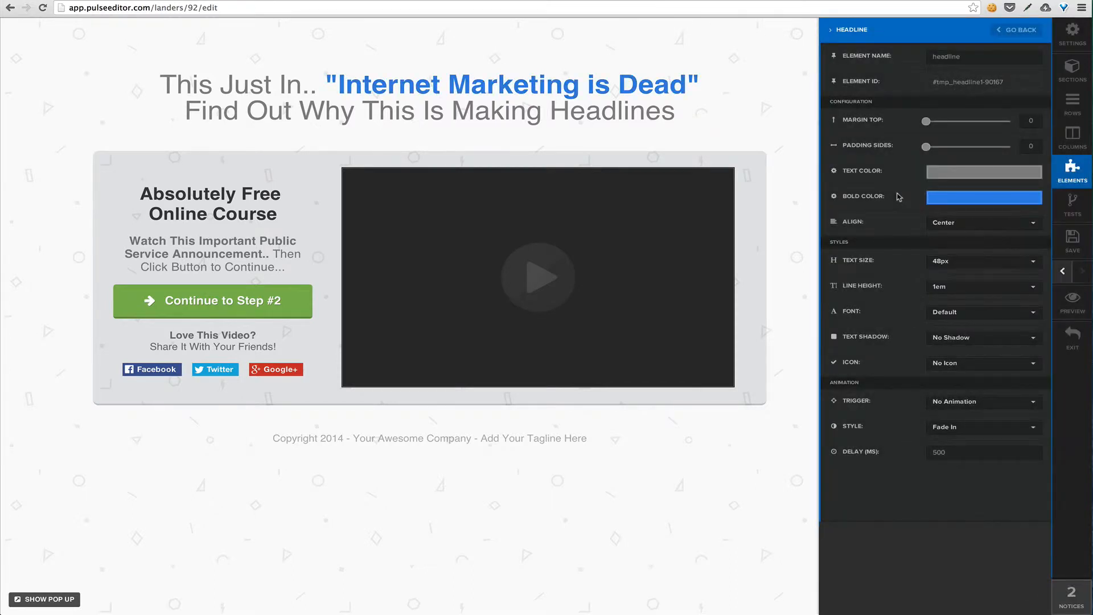
# Change the main headline's bold color to a dark slate gray, about rgb(63, 71, 81)
pyautogui.click(937, 200)
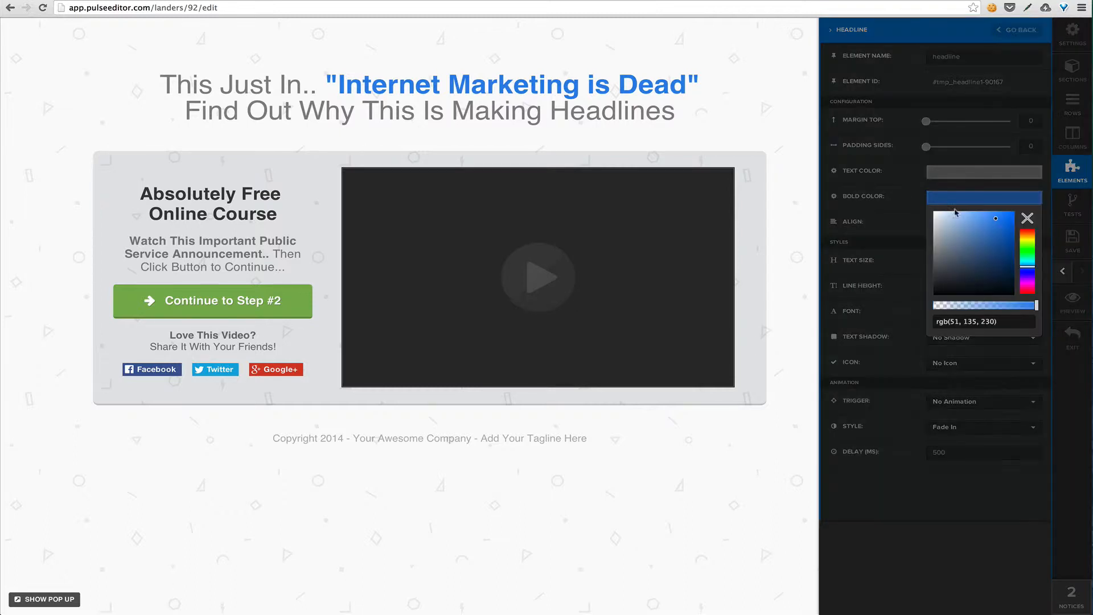
pyautogui.click(1028, 219)
pyautogui.moveTo(1011, 227); pyautogui.dragTo(951, 271)
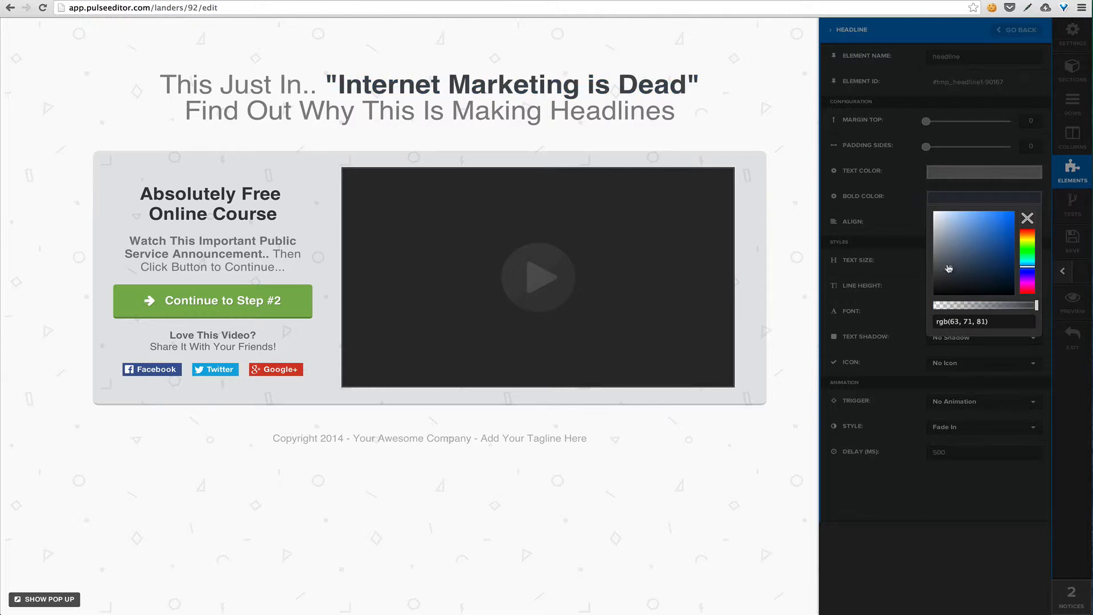
pyautogui.click(908, 231)
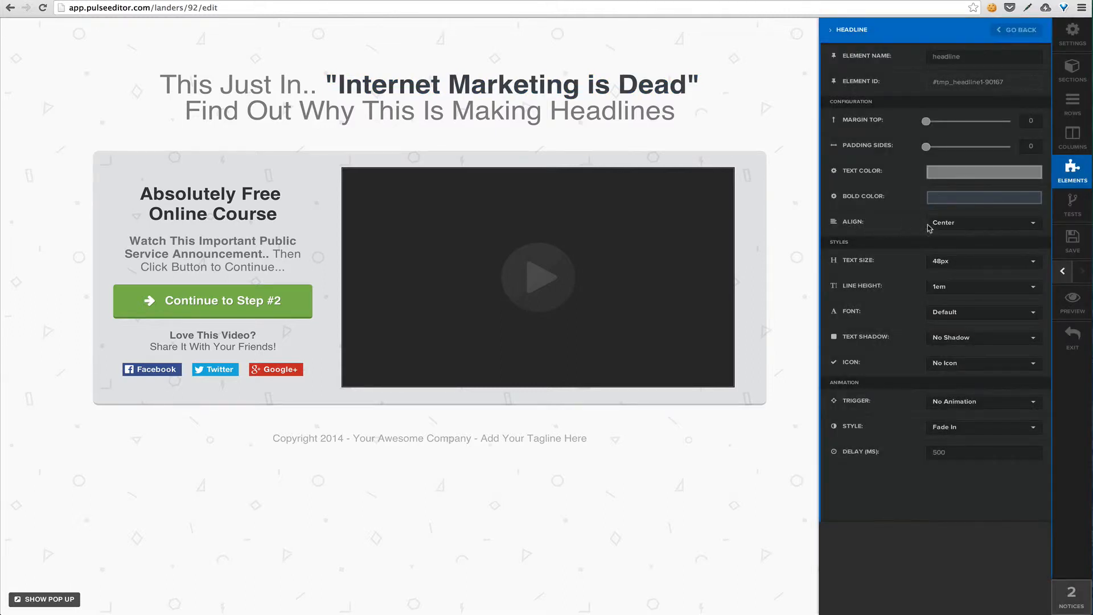
# Try left alignment on the main headline and return it to Center
pyautogui.click(982, 227)
pyautogui.click(973, 241)
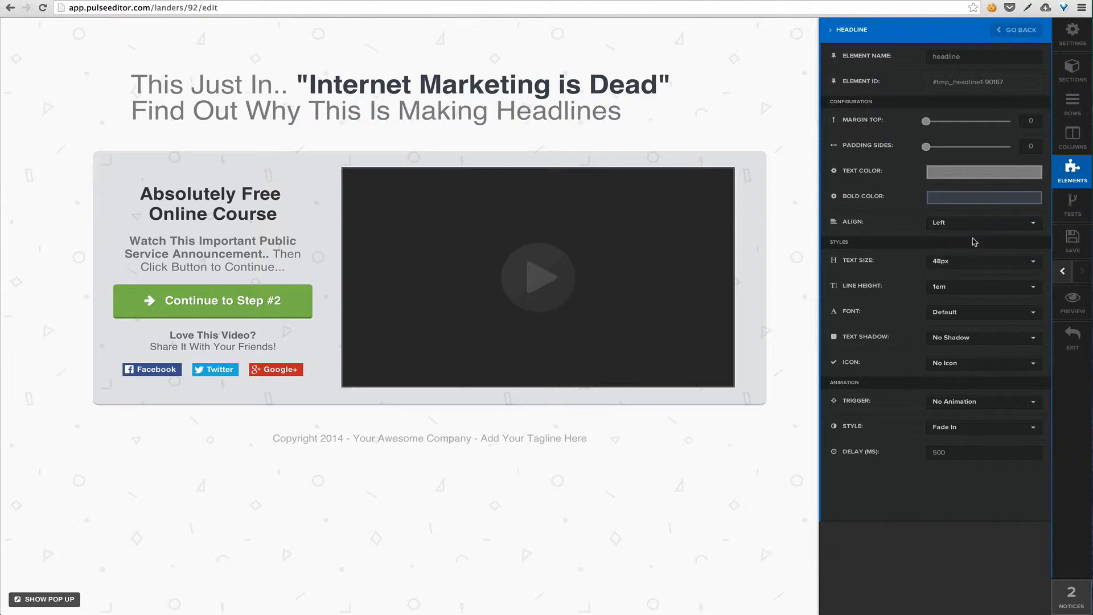
pyautogui.click(980, 227)
pyautogui.click(971, 255)
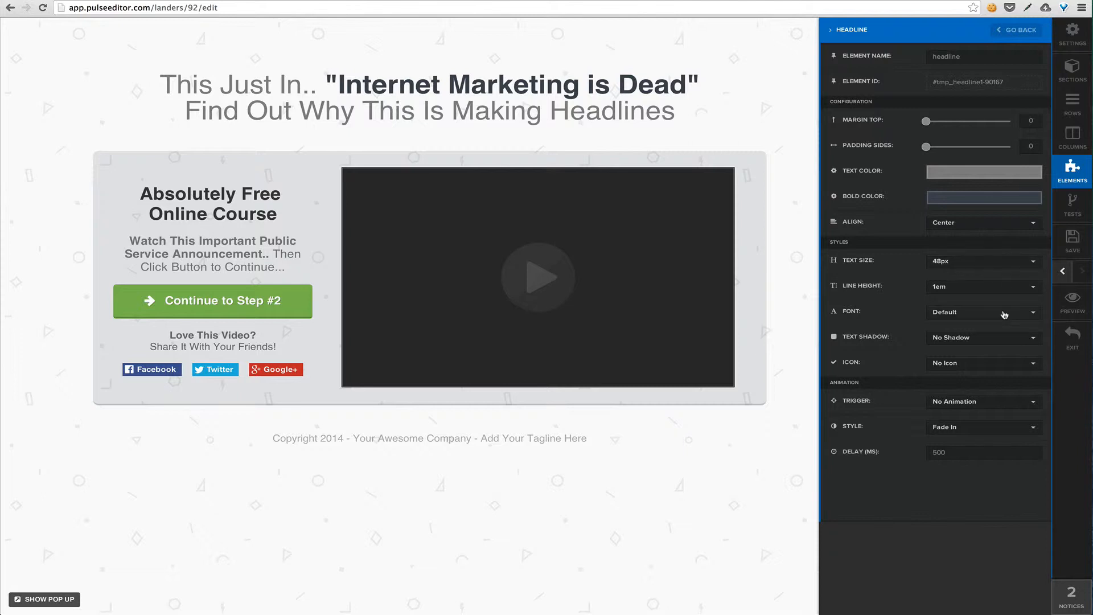
# Try a 27px text size on the main headline and return it to 48px
pyautogui.click(993, 267)
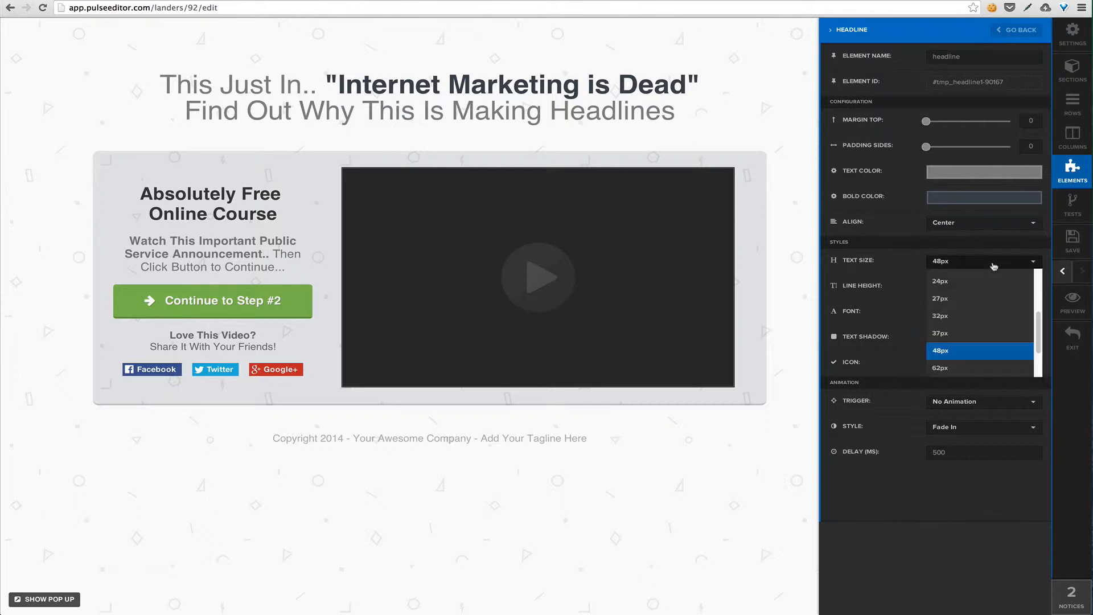
pyautogui.click(983, 300)
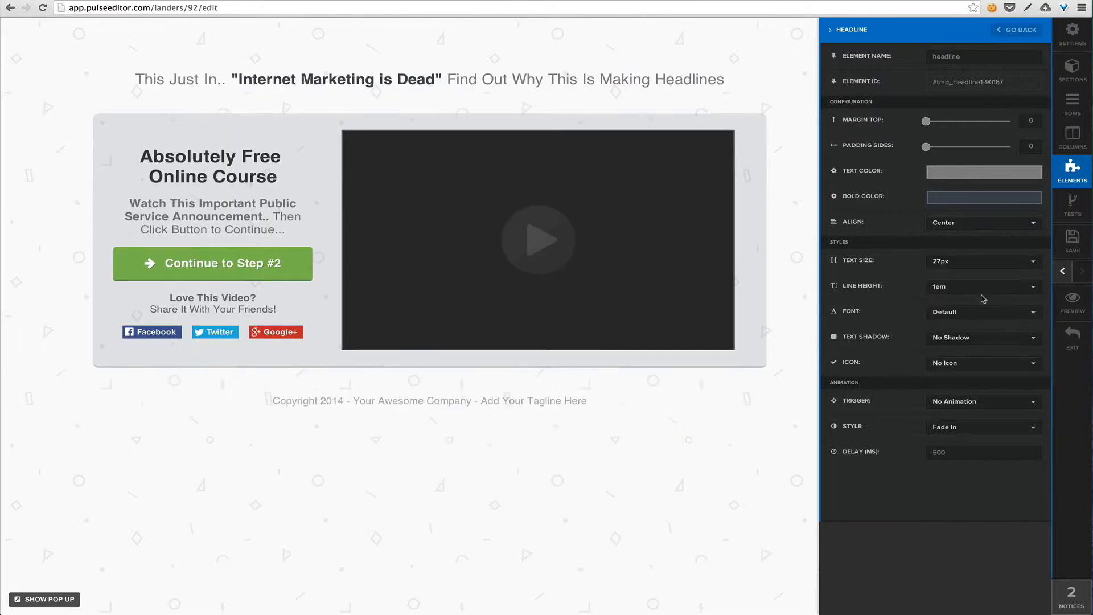
pyautogui.click(987, 264)
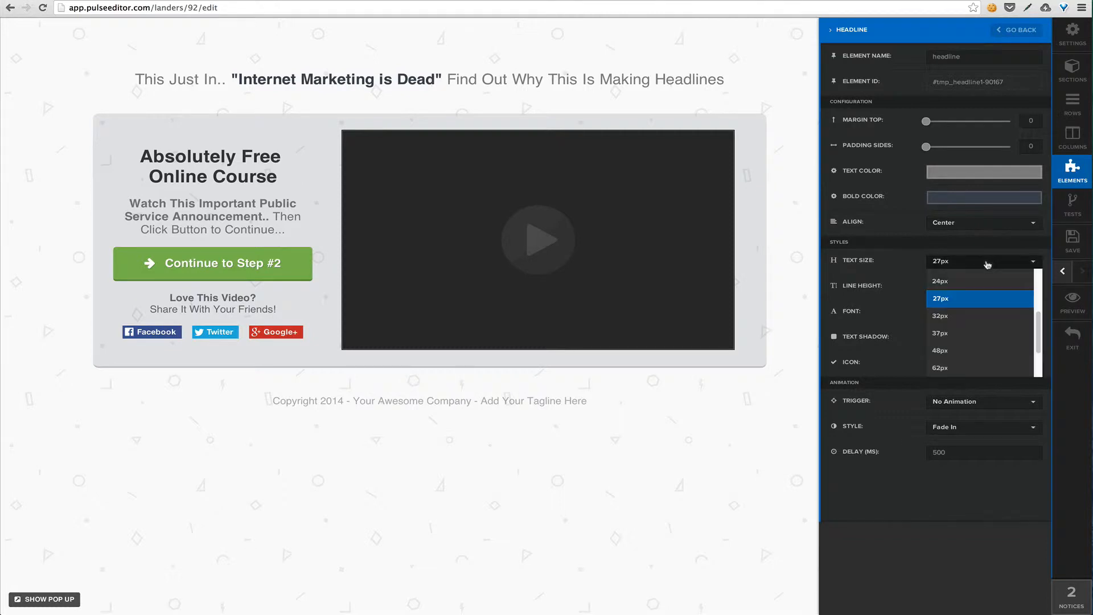
pyautogui.click(965, 351)
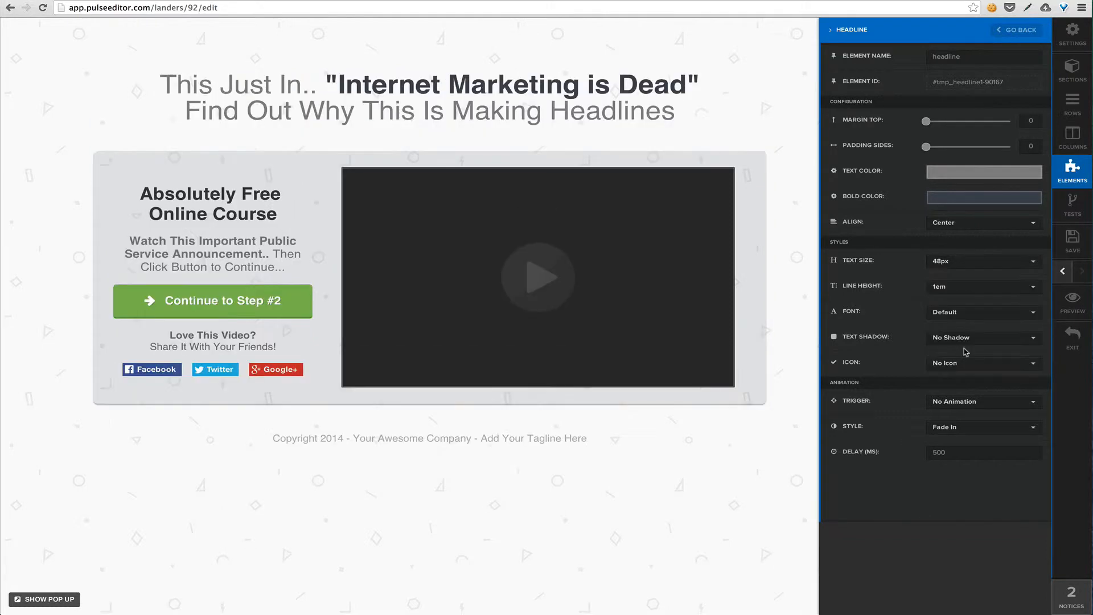
# Try the Oswald font on the main headline, settle on Source Sans Pro, and set the text shadow to Mid Shadow
pyautogui.click(989, 314)
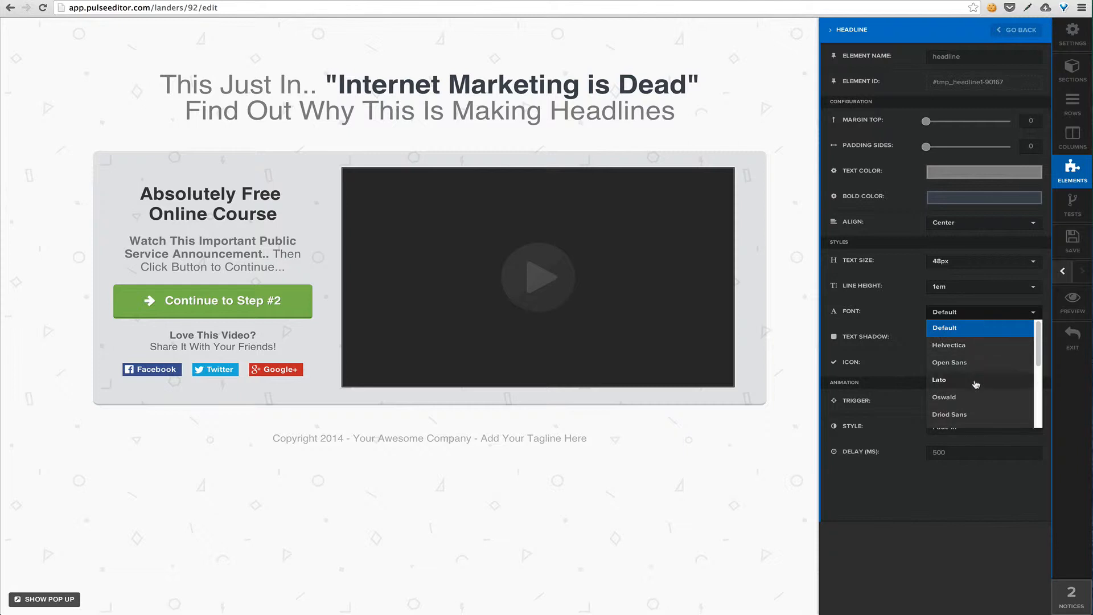
pyautogui.click(968, 400)
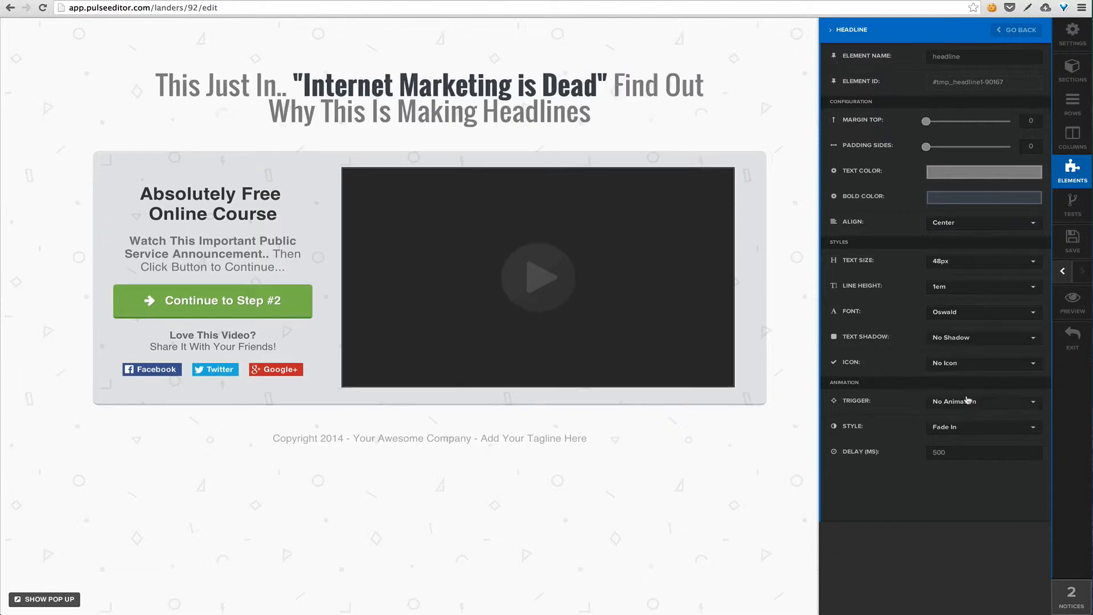
pyautogui.click(980, 318)
pyautogui.scroll(-2, 985, 379)
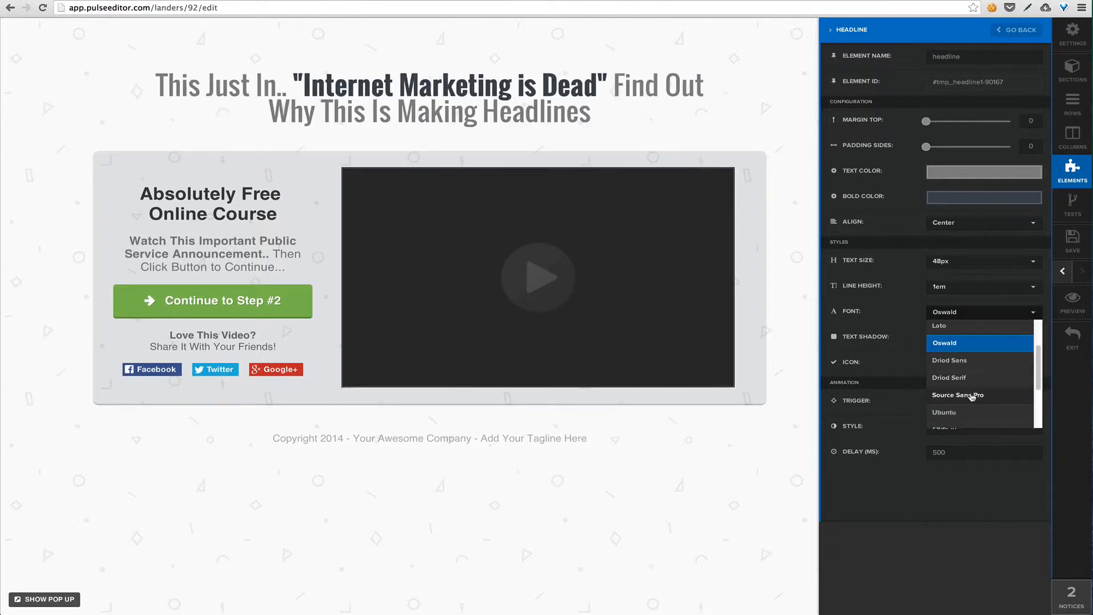
pyautogui.click(972, 395)
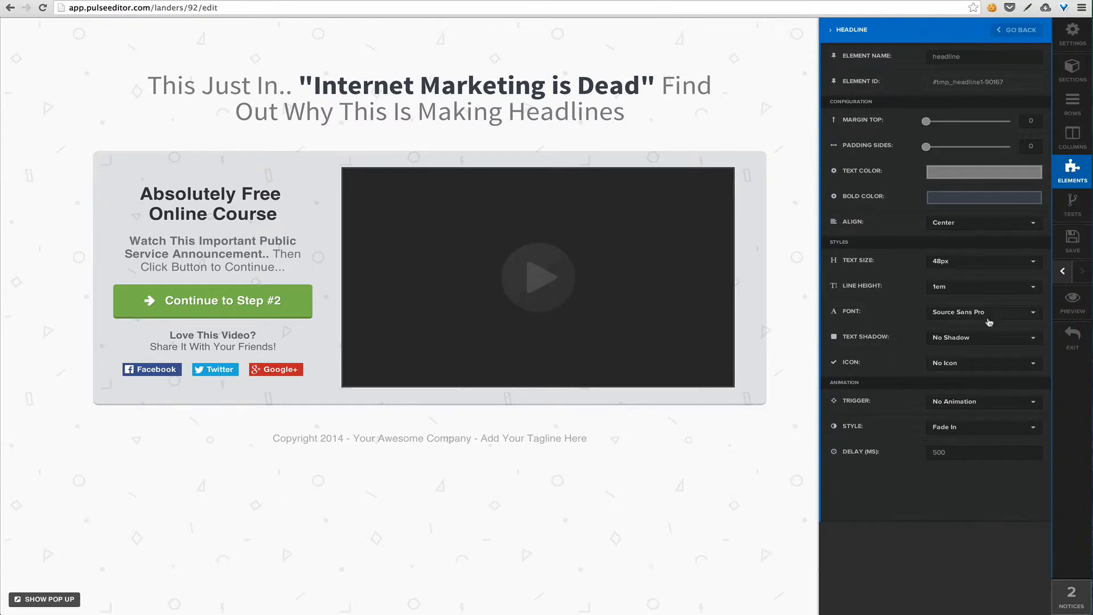
pyautogui.click(991, 342)
pyautogui.click(977, 388)
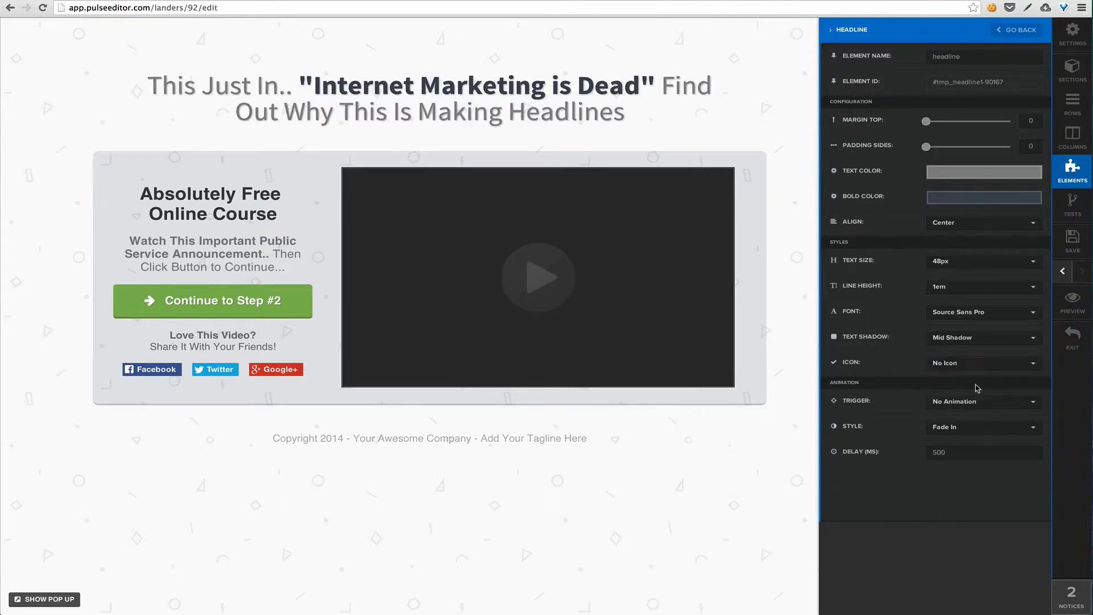
# Try the Check Icon and Lock Icon on the main headline, return it to No Icon, and close the headline's settings
pyautogui.click(991, 367)
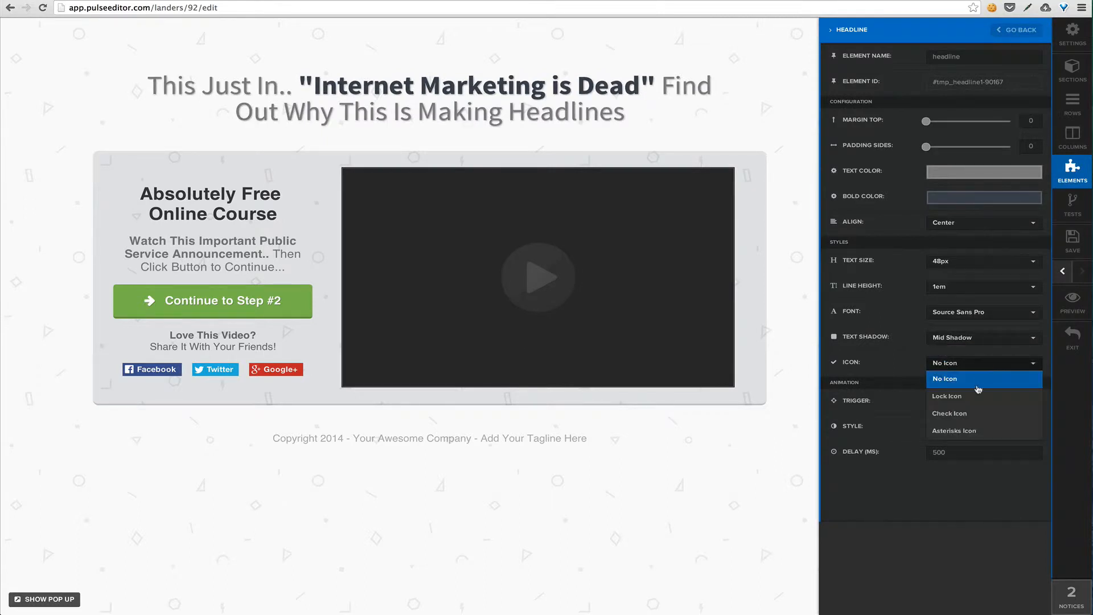
pyautogui.click(968, 413)
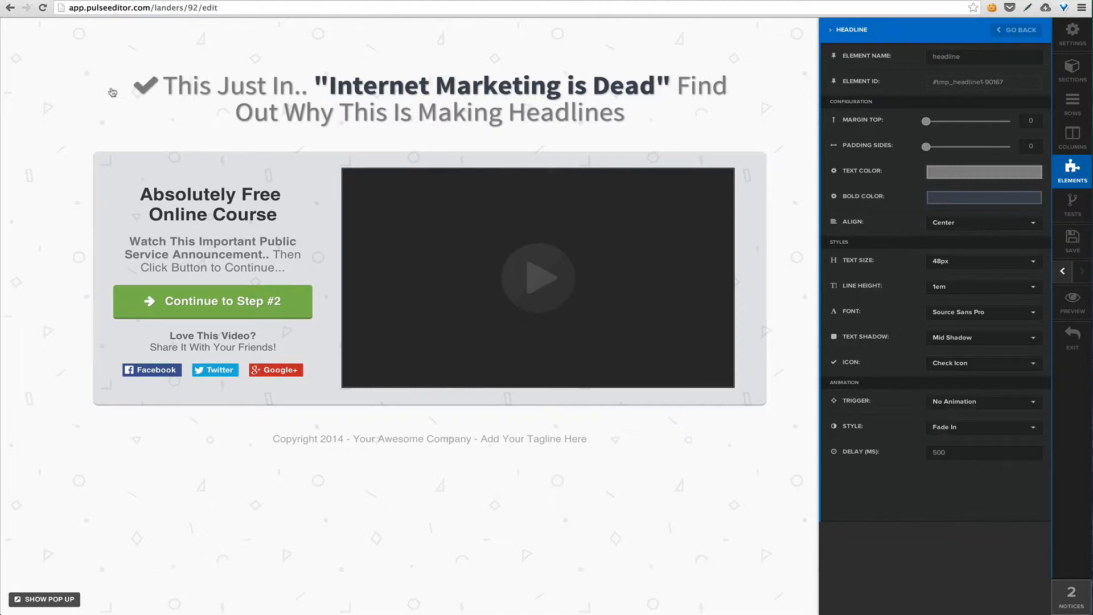
pyautogui.click(989, 360)
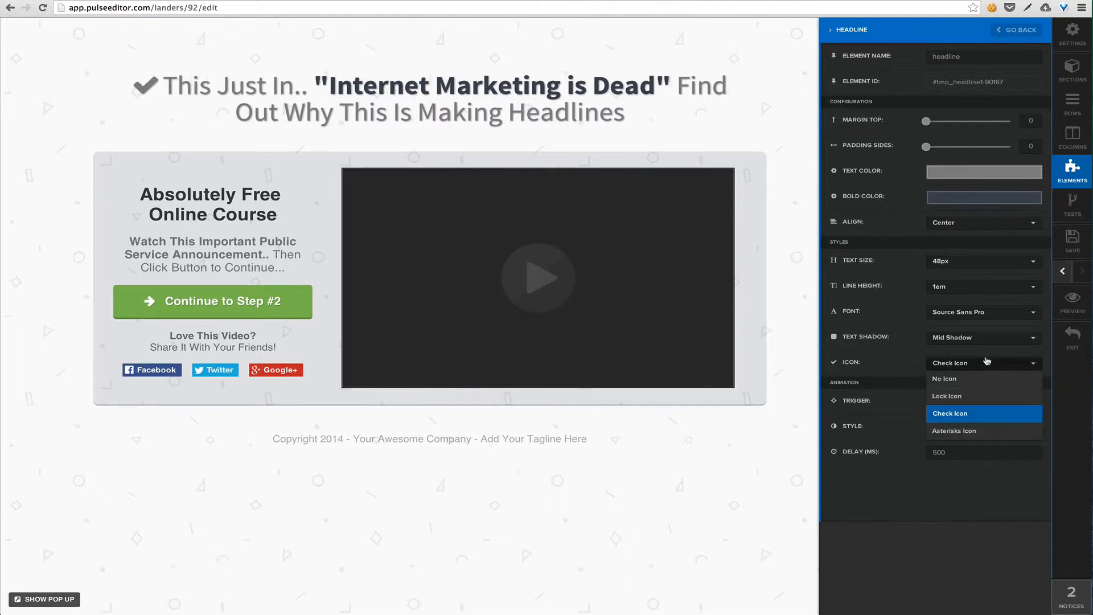
pyautogui.click(975, 397)
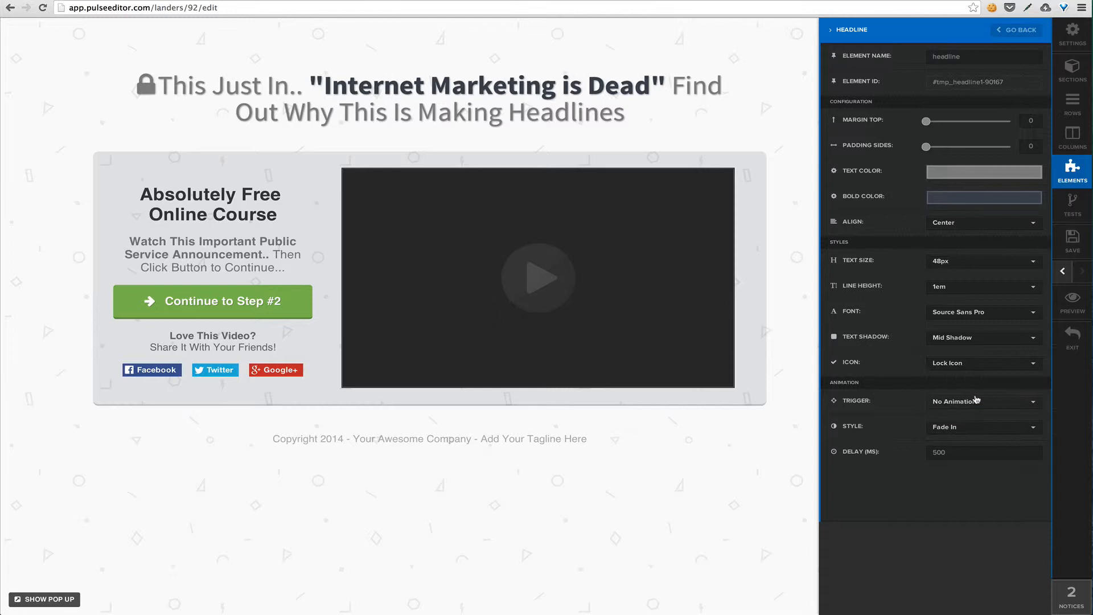
pyautogui.click(980, 368)
pyautogui.click(977, 379)
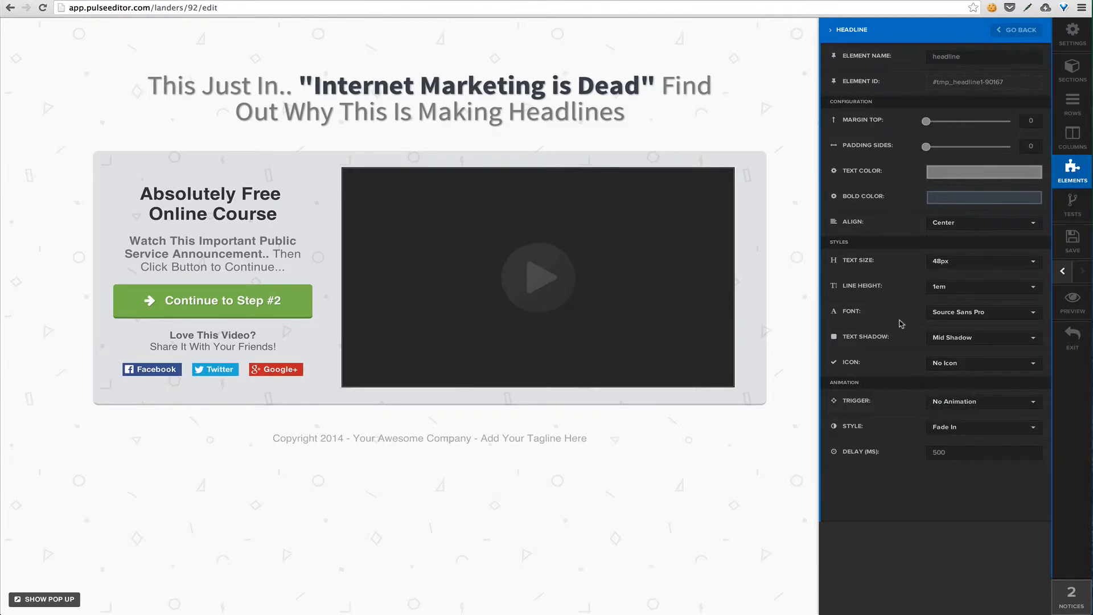
pyautogui.click(803, 298)
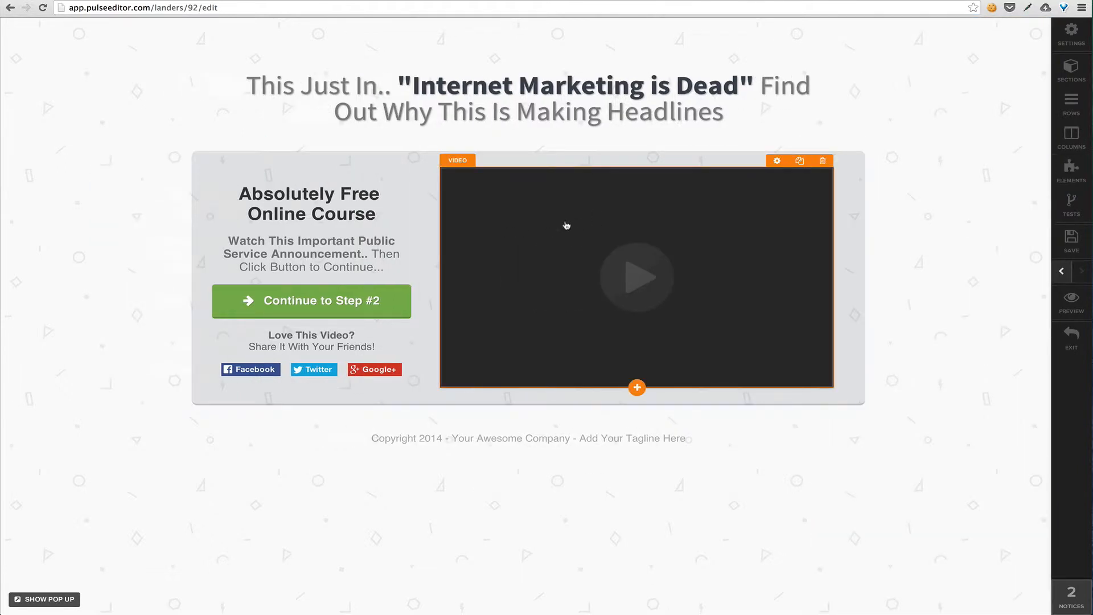
# Open the video element's settings, select its embed code, and try the Blue and Red skins before restoring Default
pyautogui.click(592, 234)
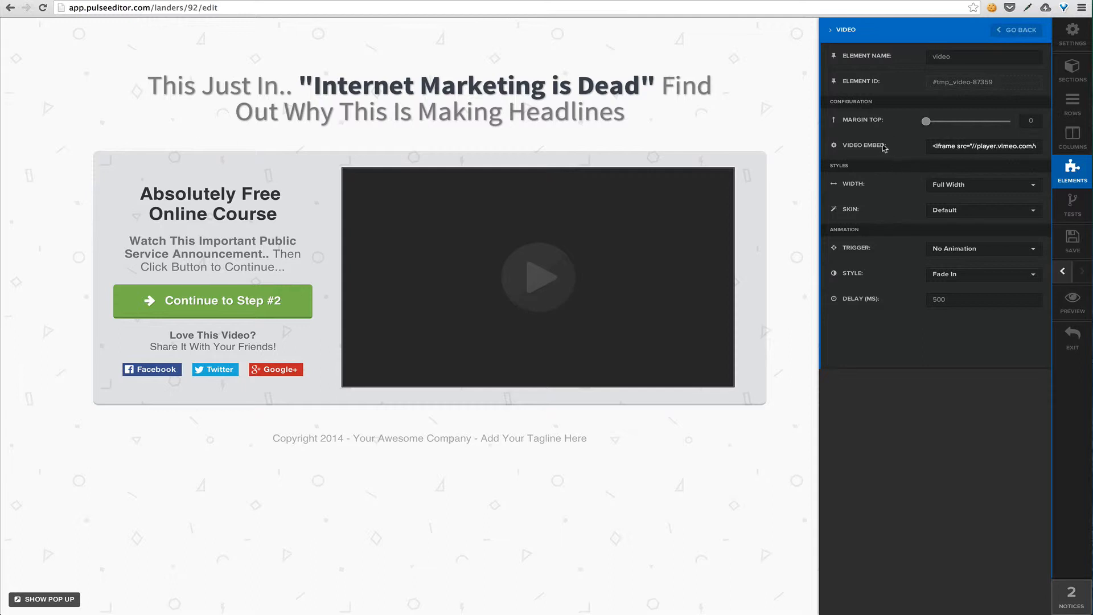
pyautogui.click(957, 147)
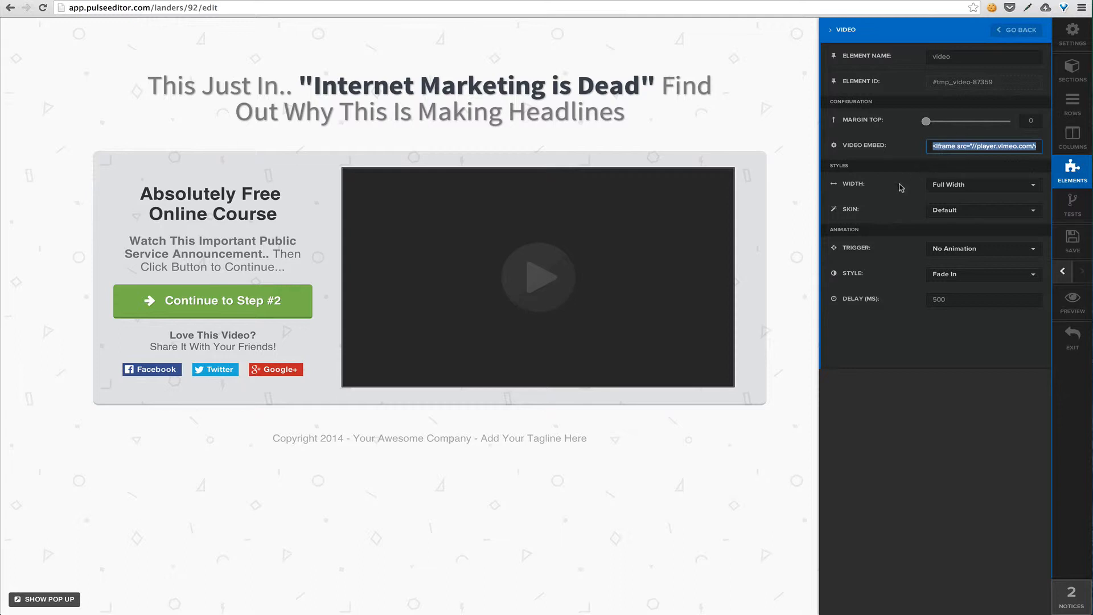
pyautogui.click(970, 214)
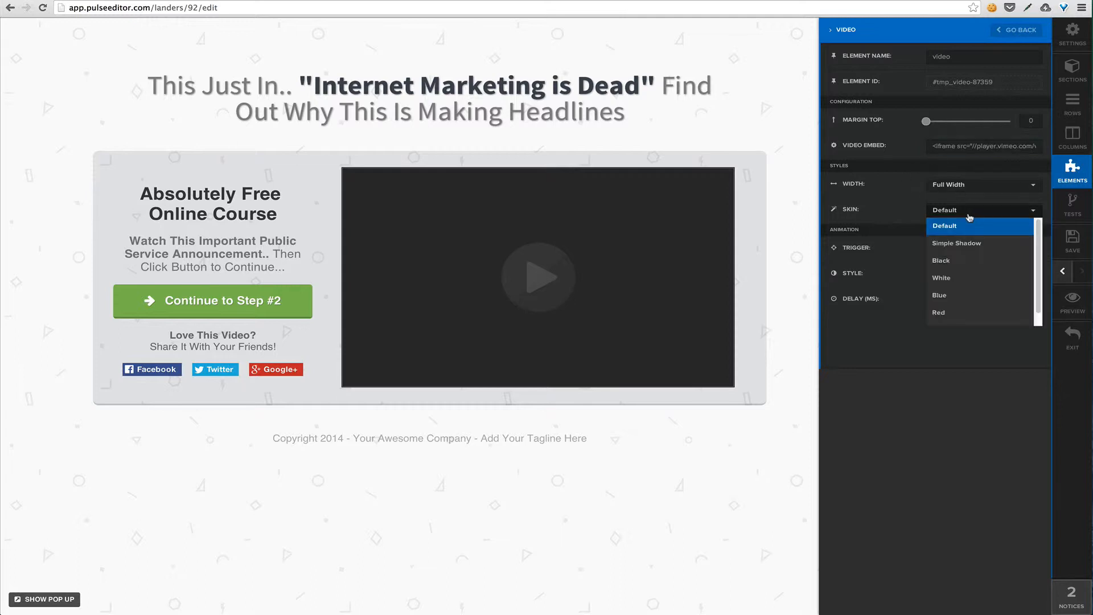
pyautogui.click(971, 295)
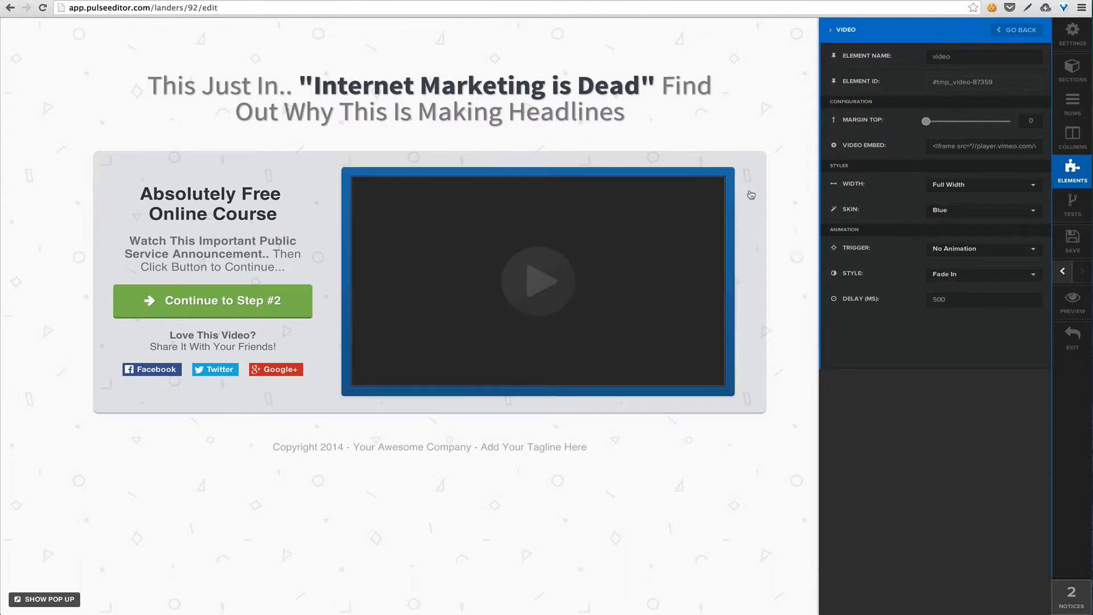
pyautogui.click(979, 210)
pyautogui.click(962, 300)
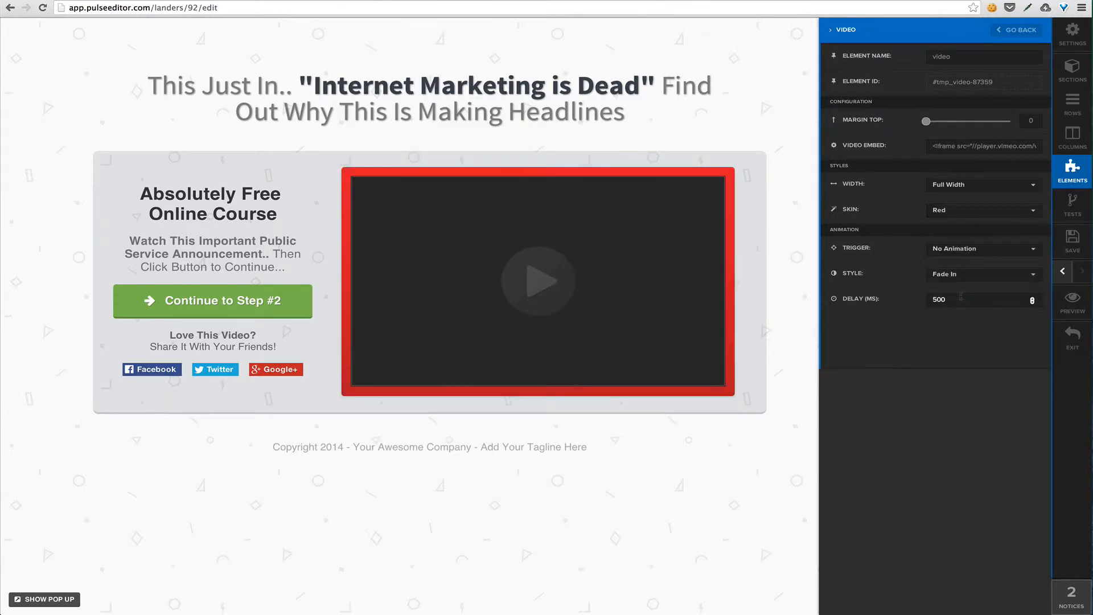
pyautogui.click(961, 215)
pyautogui.scroll(1, 962, 229)
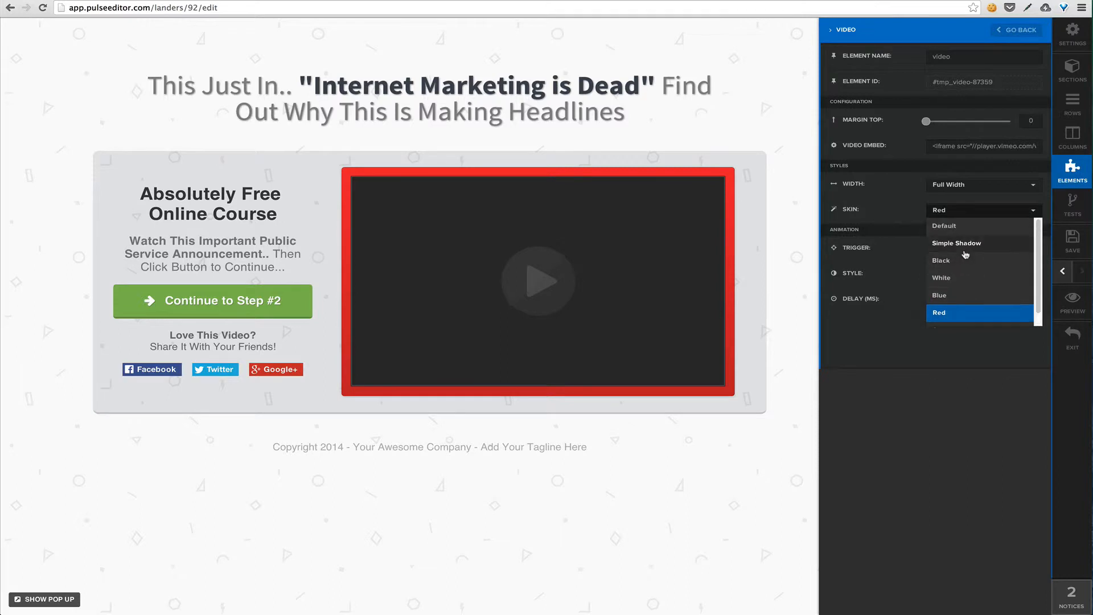
pyautogui.click(968, 229)
pyautogui.click(776, 258)
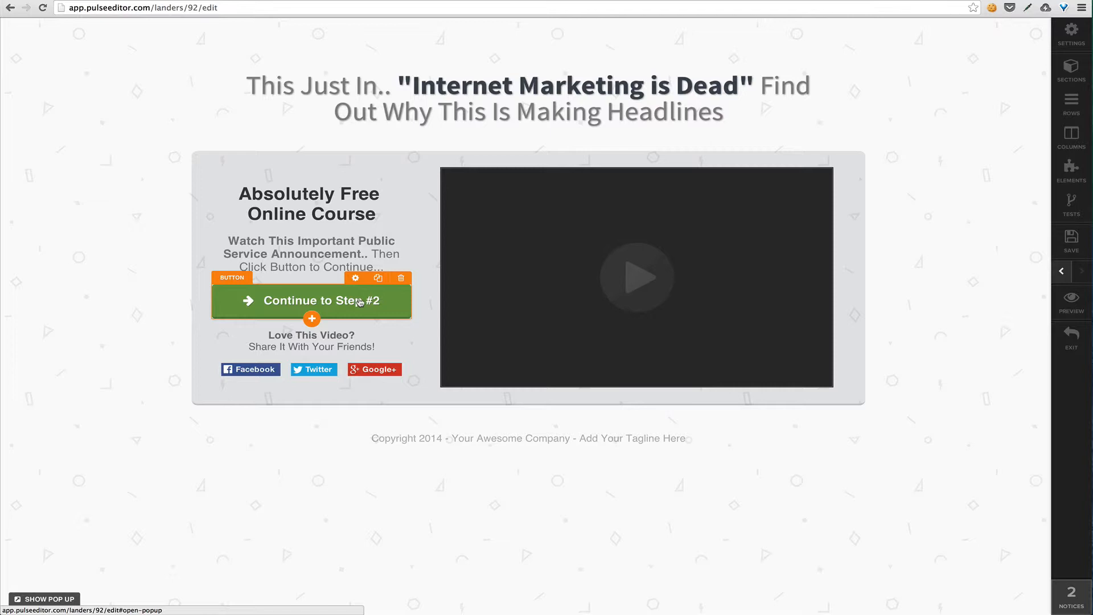
# Open the settings of the green "Continue to Step #2" button and select the number in its text
pyautogui.click(360, 302)
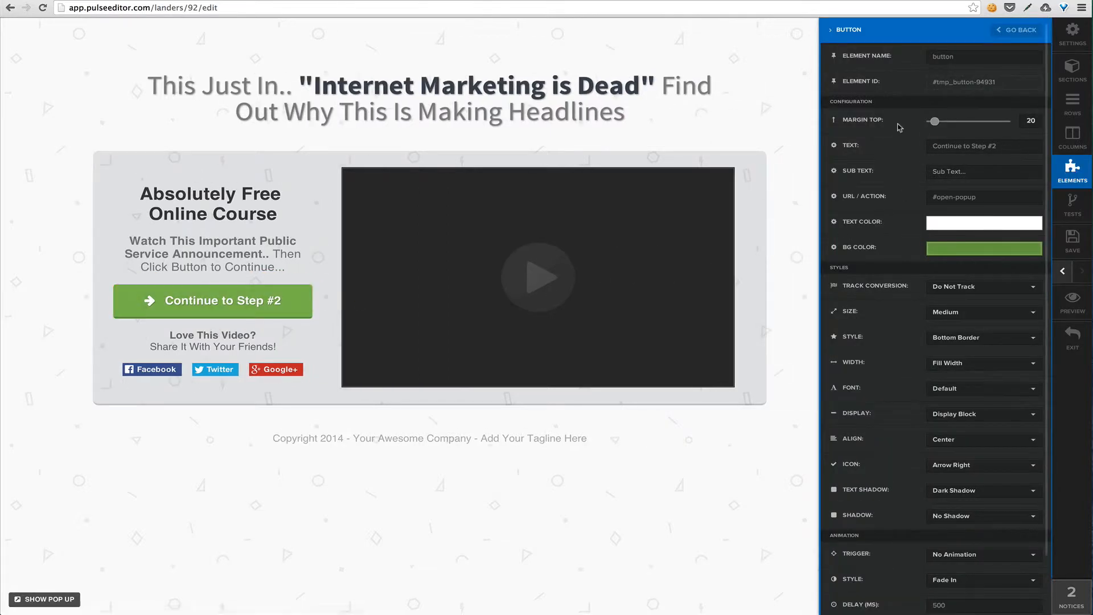
pyautogui.scroll(-2, 911, 187)
pyautogui.scroll(2, 910, 183)
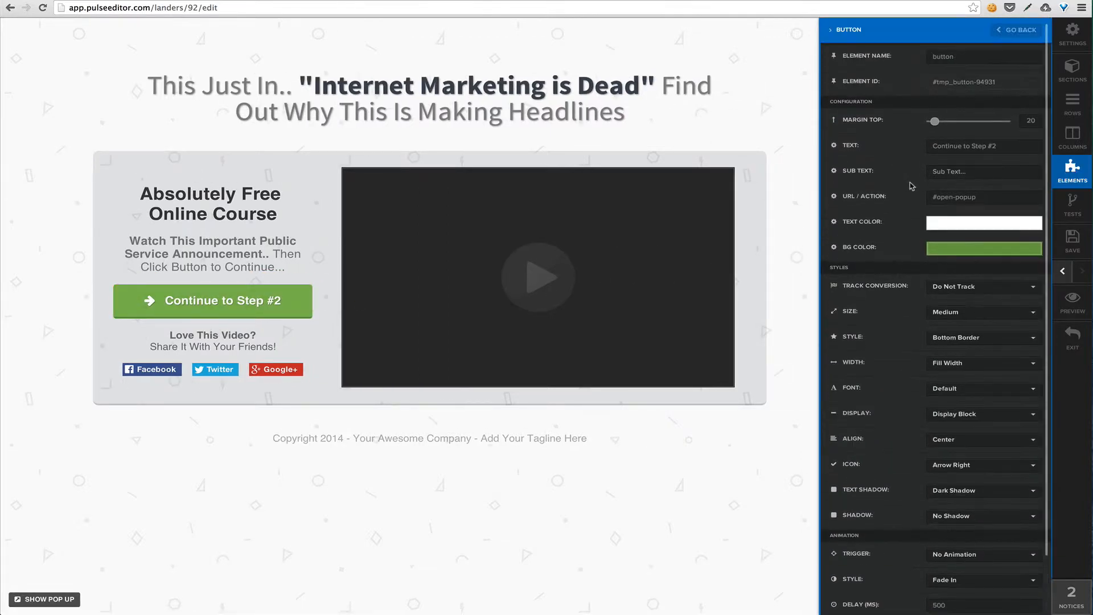
pyautogui.click(1012, 145)
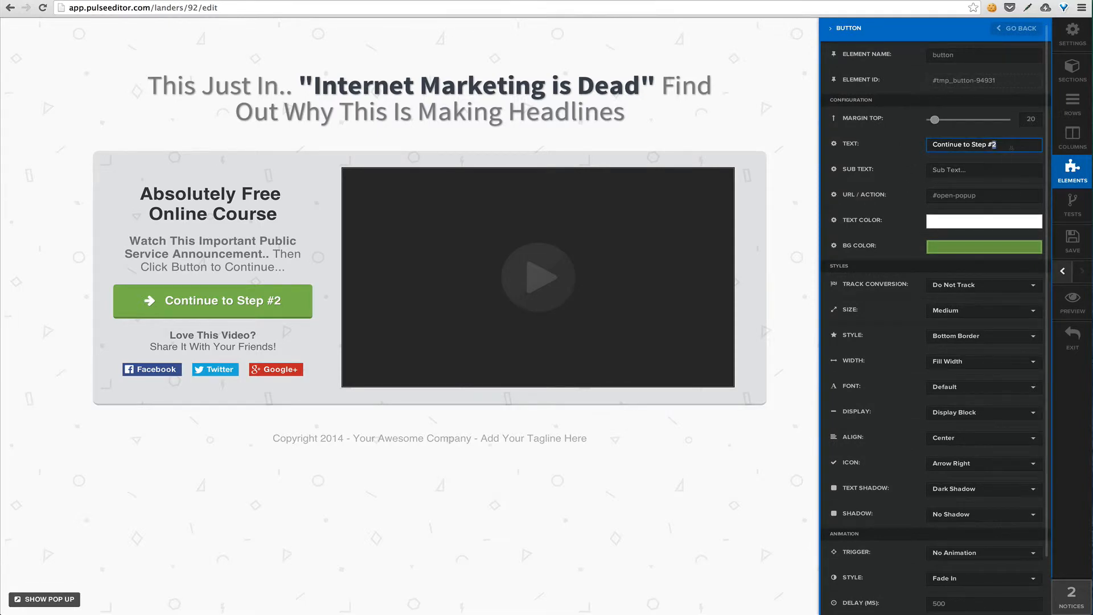
# Try a sub text beginning with "You can" on the "Continue to Step #2" button and clear it again
pyautogui.click(998, 167)
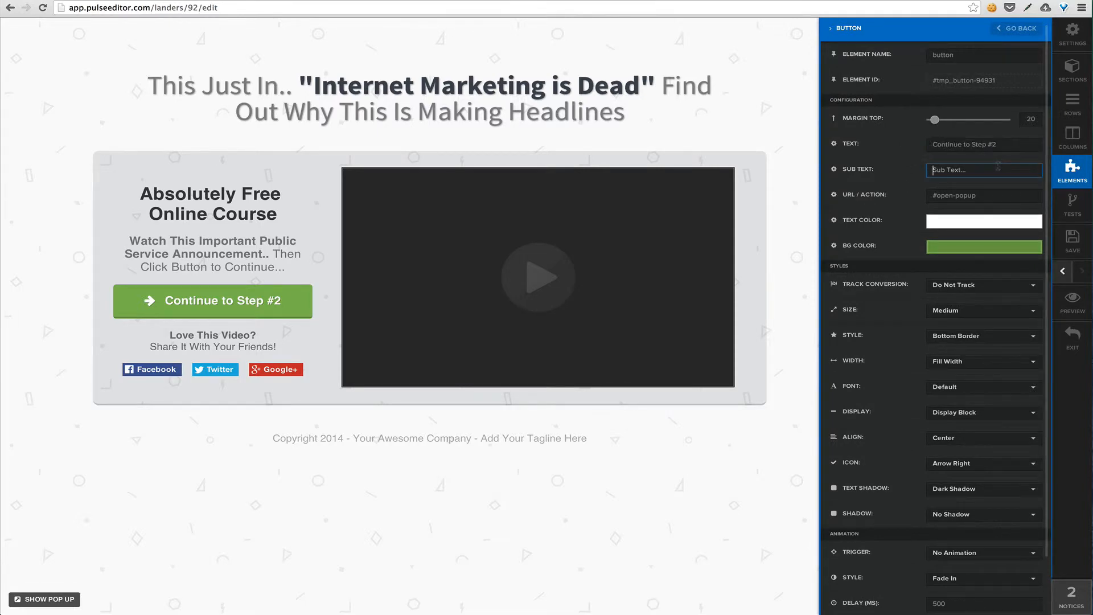
pyautogui.write('You can hva')
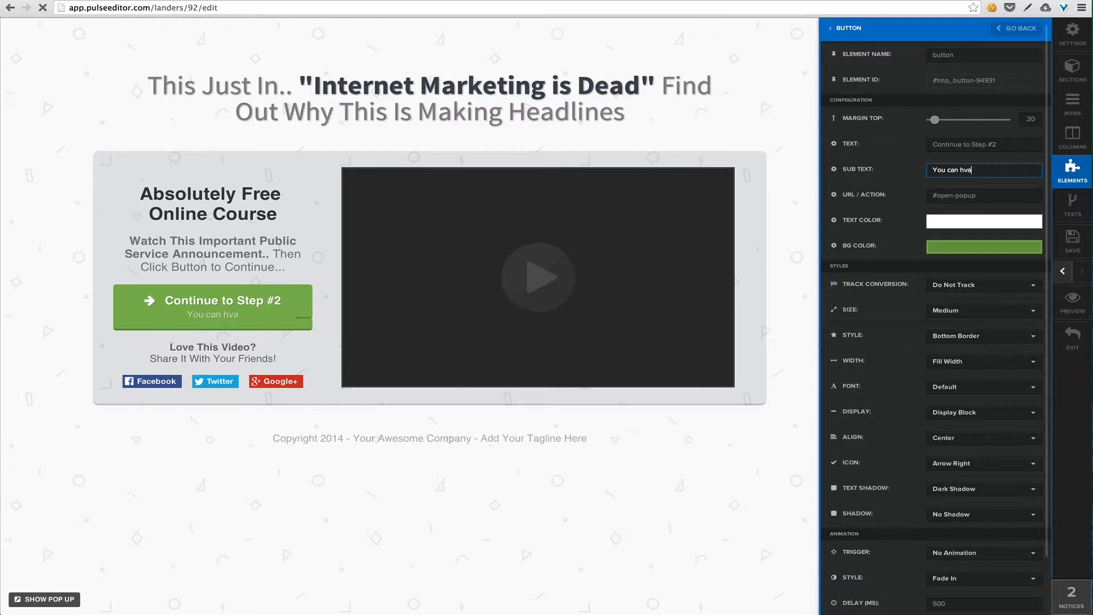
pyautogui.press('BackSpace')
pyautogui.write('idden')
pyautogui.press('super+a')
pyautogui.press('BackSpace')
pyautogui.click(887, 199)
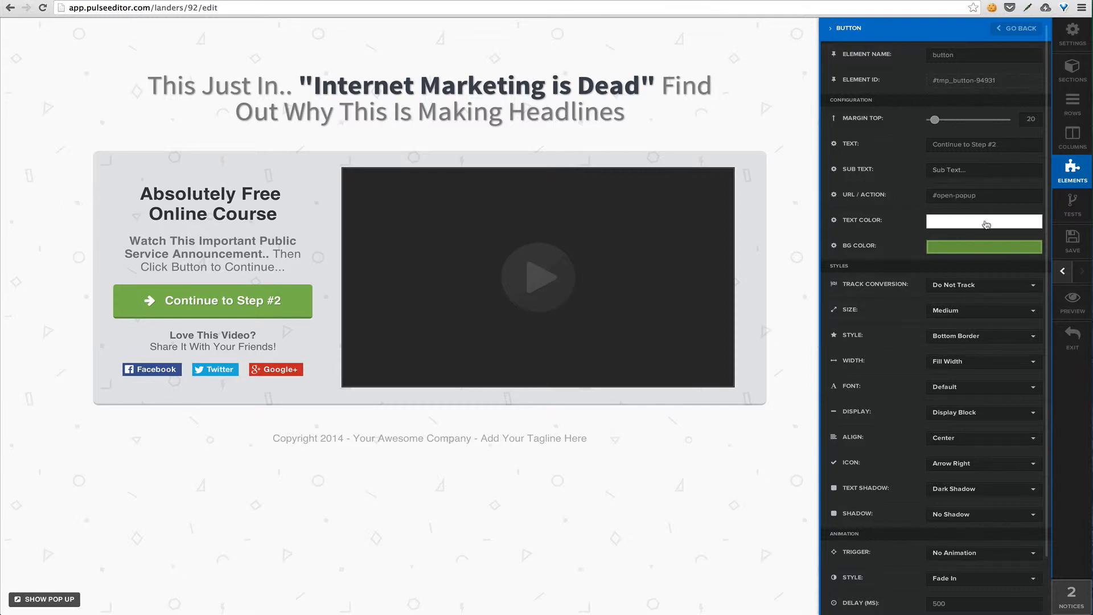
# Change the "Continue to Step #2" button's background color to a medium blue
pyautogui.click(977, 251)
pyautogui.moveTo(1026, 286)
pyautogui.mouseDown()
pyautogui.moveTo(1027, 313)
pyautogui.moveTo(996, 290)
pyautogui.mouseUp()
pyautogui.click(899, 292)
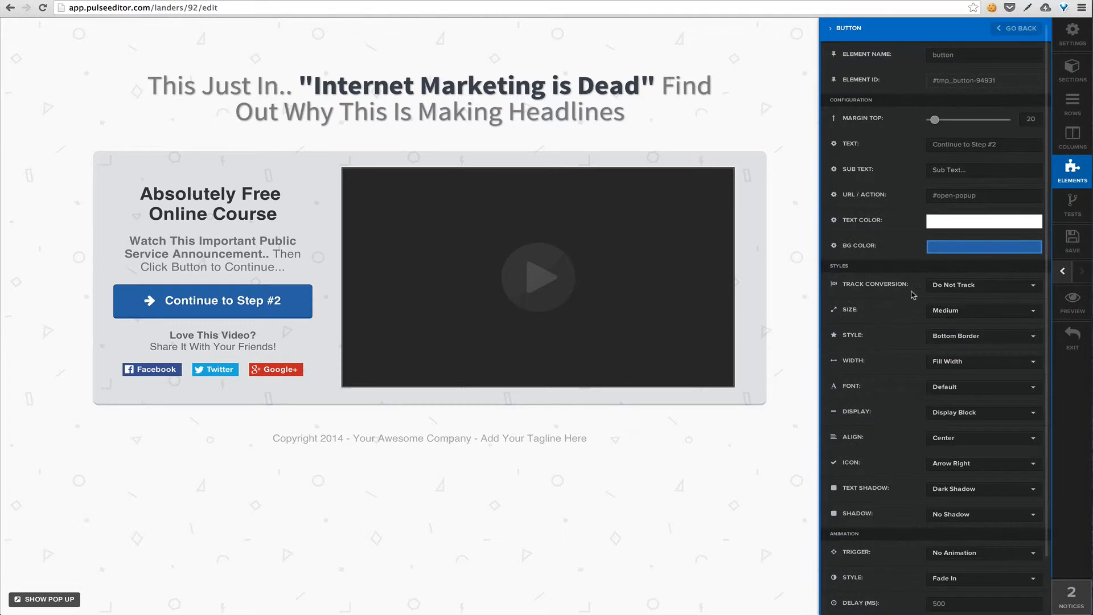
# Try the Small and Extra Large sizes on the "Continue to Step #2" button and return it to Medium
pyautogui.scroll(-1, 904, 272)
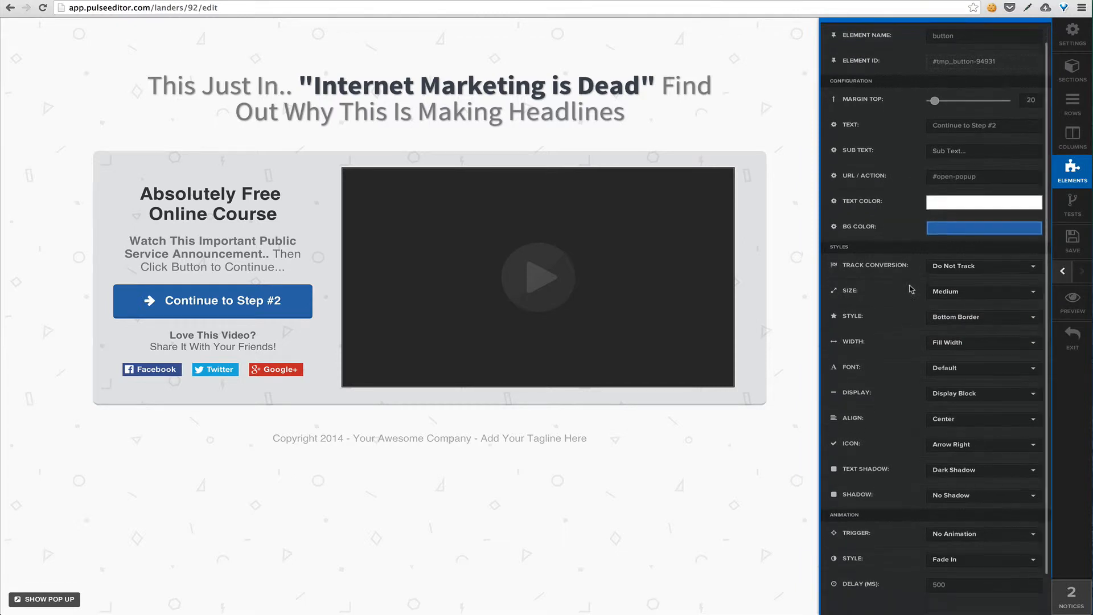
pyautogui.click(987, 294)
pyautogui.click(968, 307)
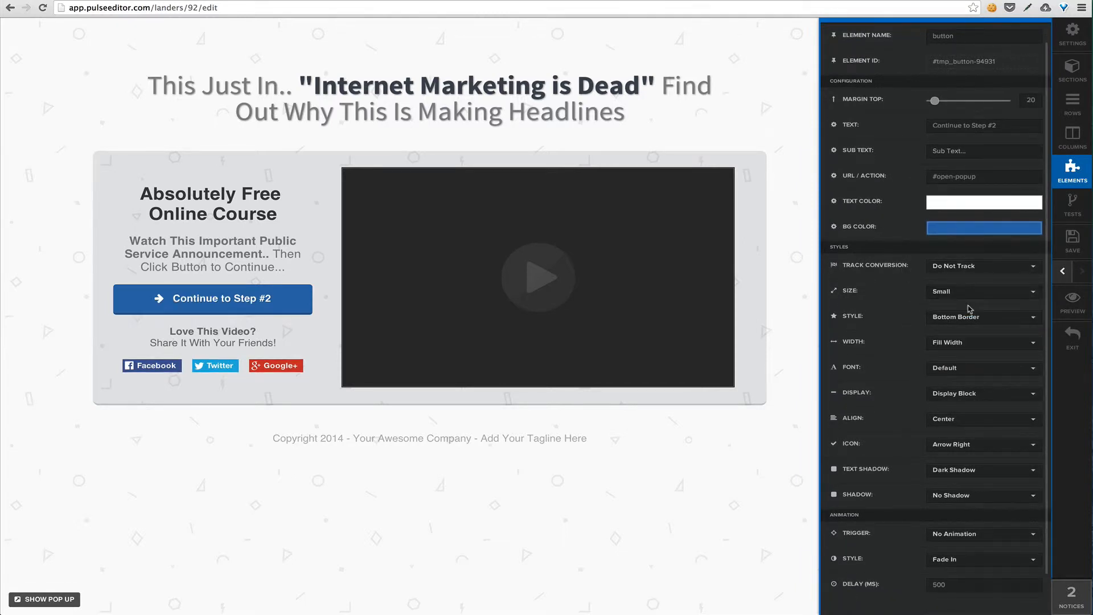
pyautogui.click(978, 297)
pyautogui.click(966, 360)
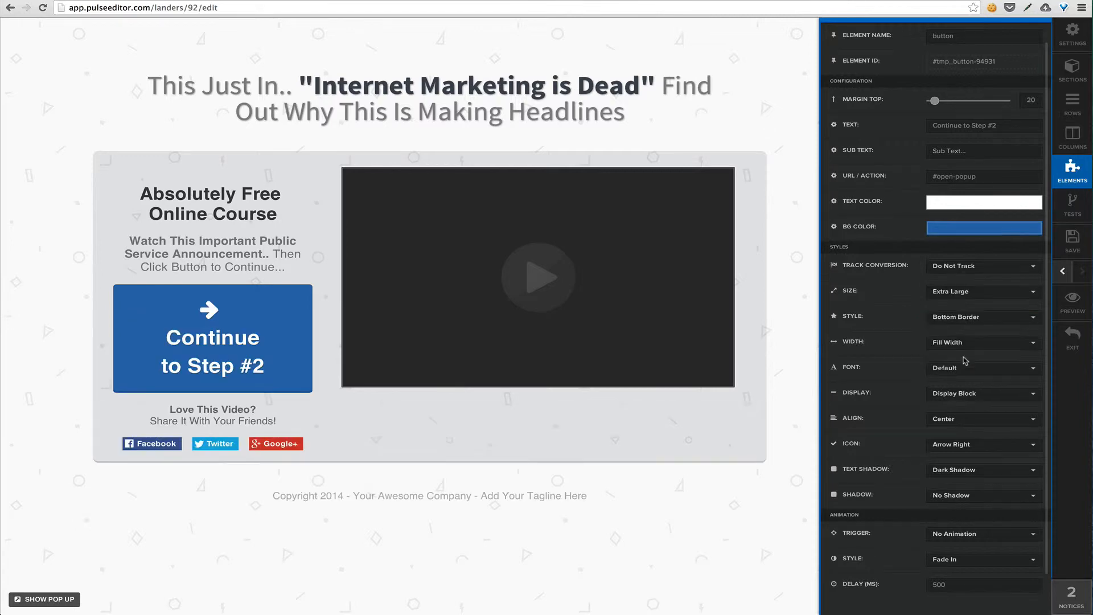
pyautogui.click(984, 297)
pyautogui.click(972, 324)
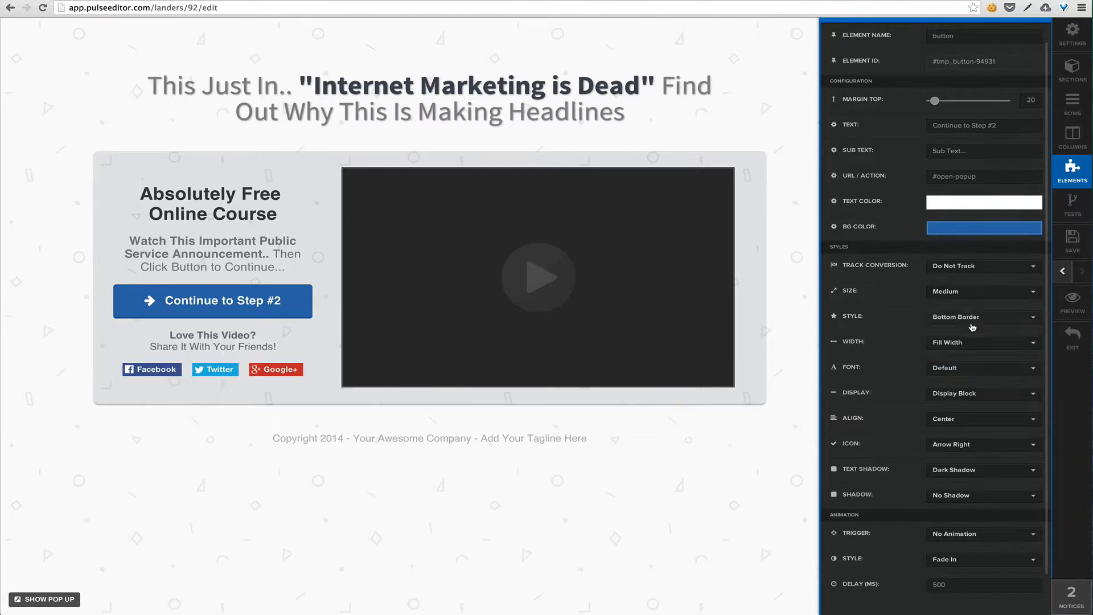
# Set the "Continue to Step #2" button's style to Gradient
pyautogui.click(999, 320)
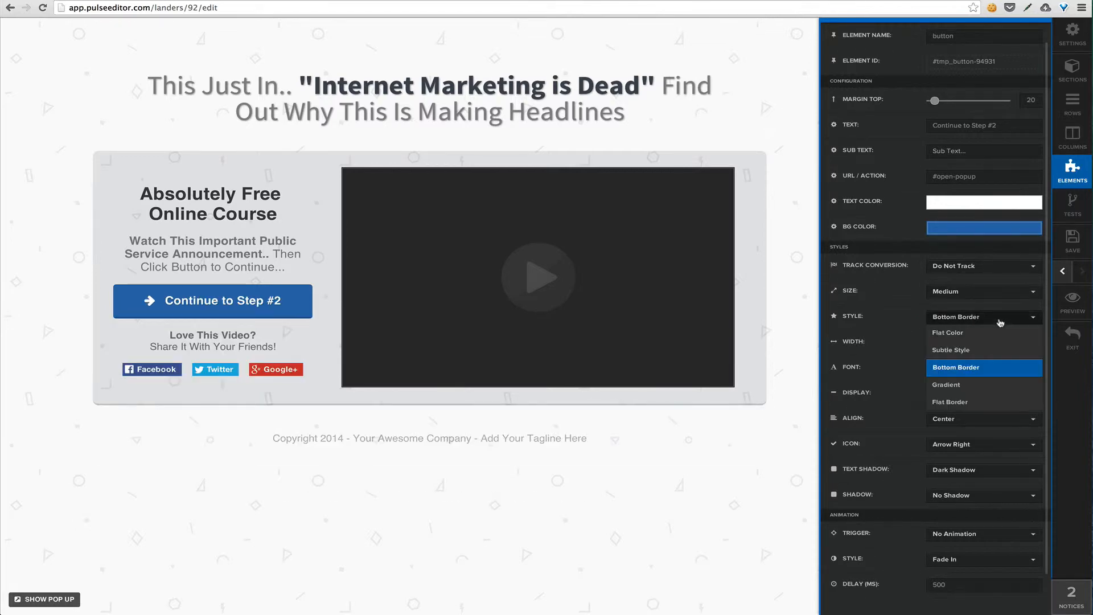
pyautogui.click(969, 385)
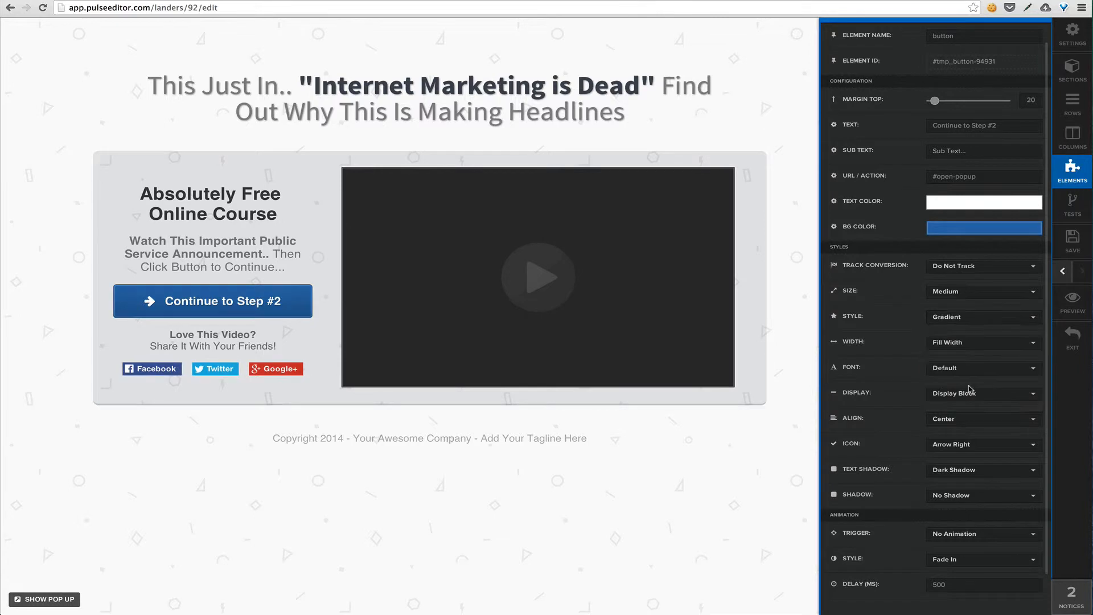
# Try the Flat Color and Flat Border styles on the "Continue to Step #2" button and set it to Bottom Border
pyautogui.click(985, 317)
pyautogui.click(977, 335)
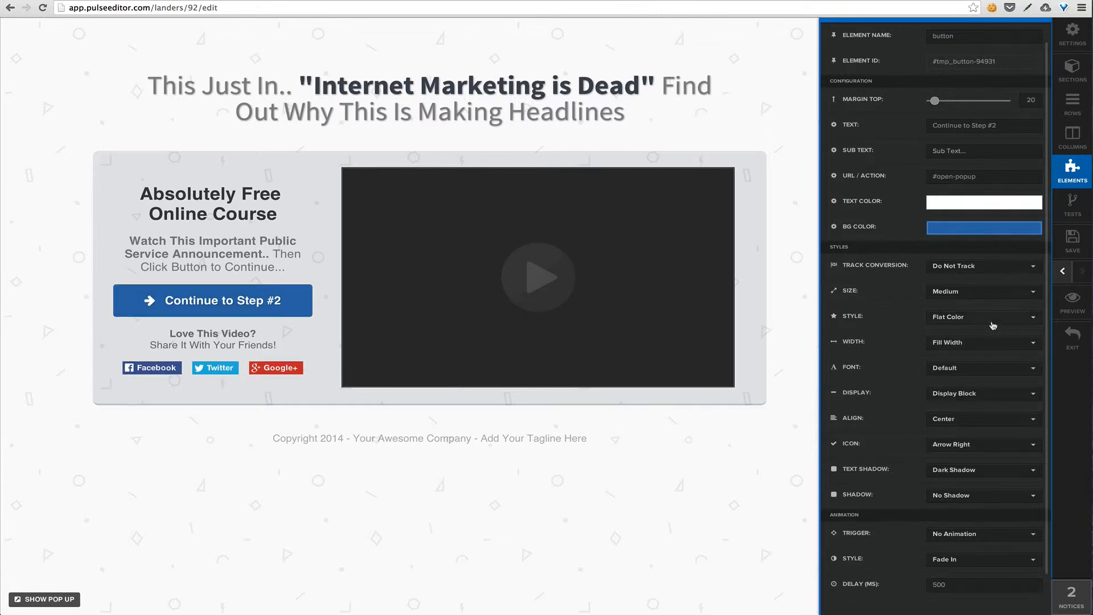
pyautogui.click(995, 322)
pyautogui.click(970, 403)
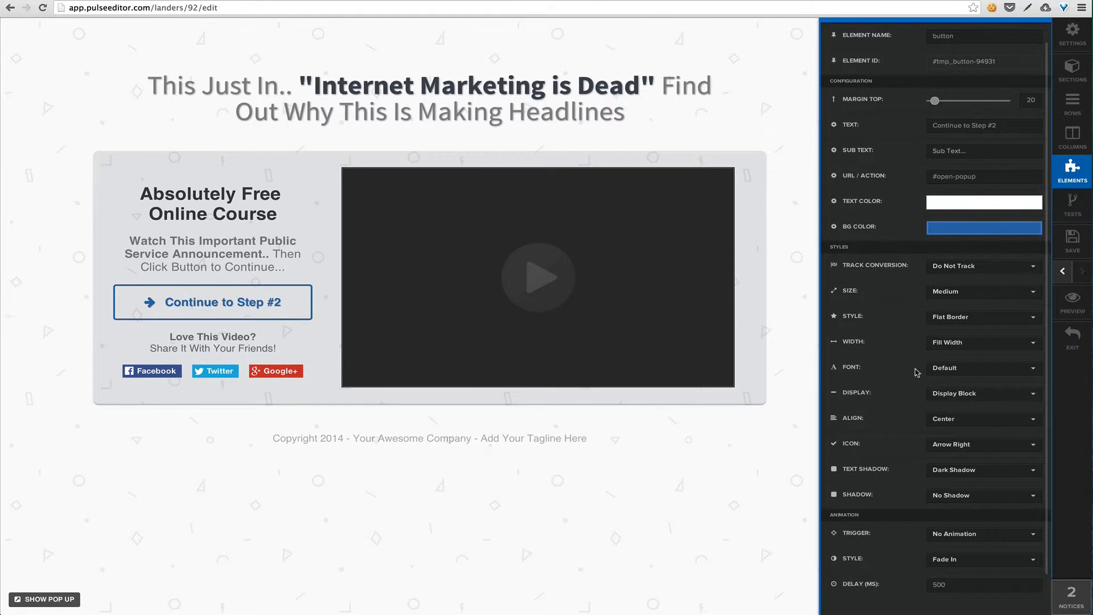
pyautogui.click(985, 327)
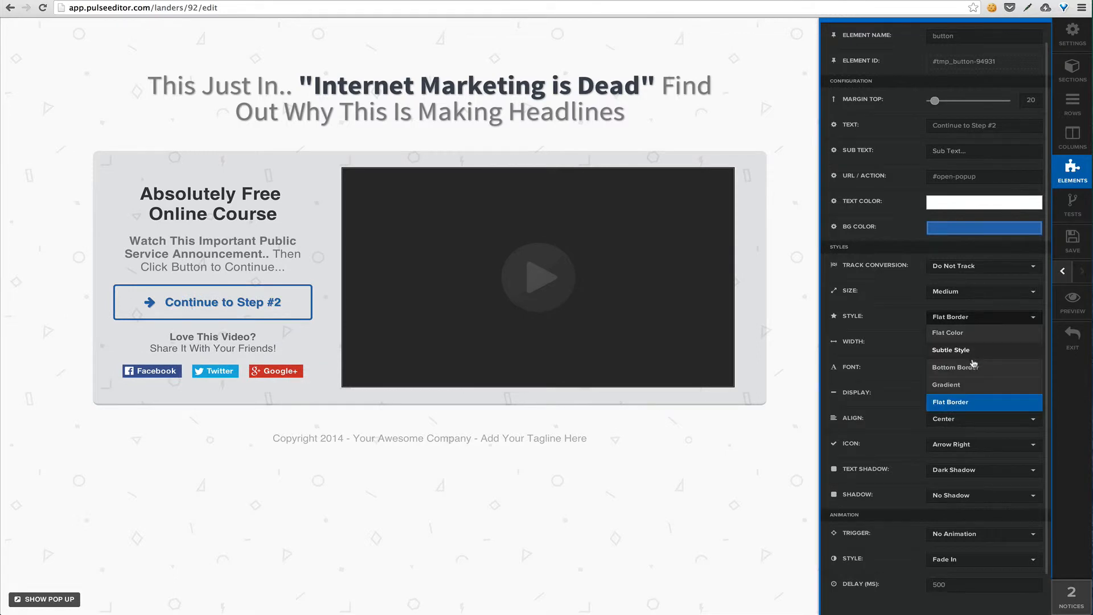
pyautogui.click(975, 365)
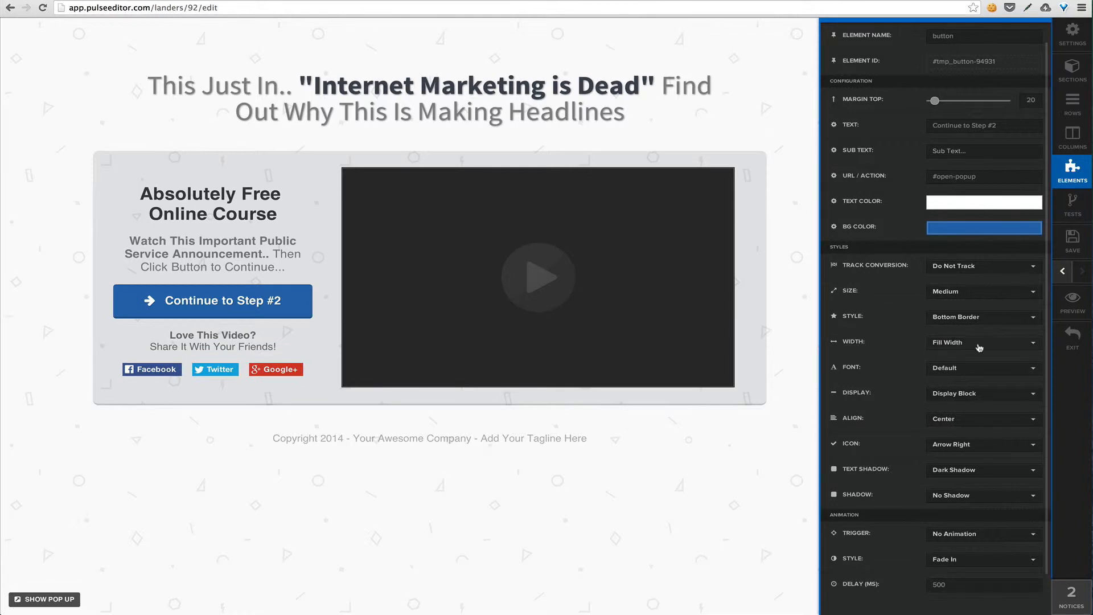
# Try the Fluid width on the "Continue to Step #2" button and return it to Fill Width
pyautogui.click(979, 347)
pyautogui.click(977, 360)
pyautogui.click(988, 346)
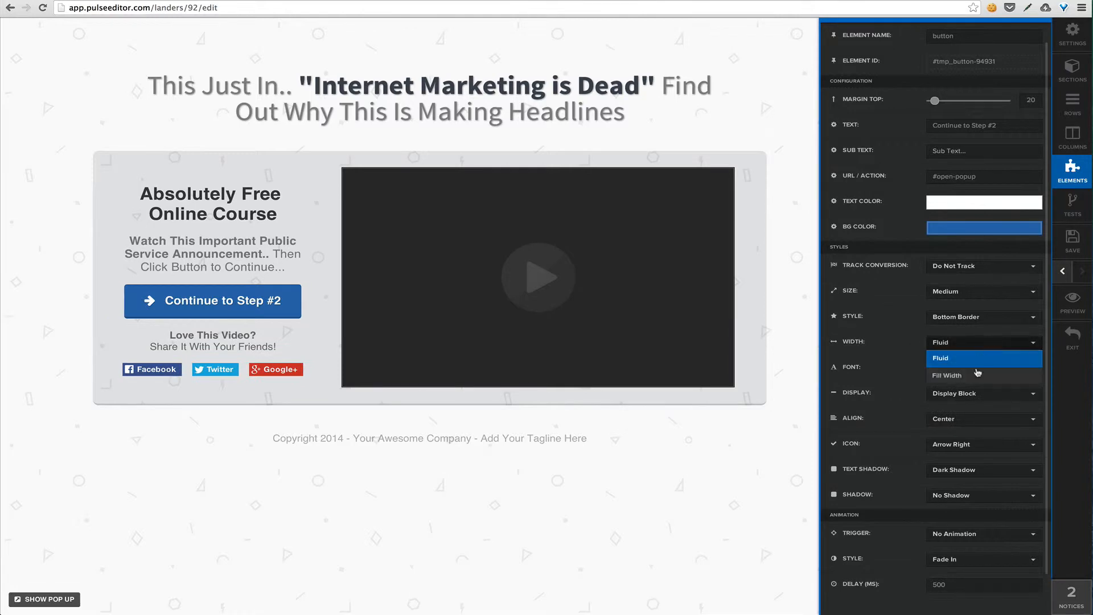
pyautogui.click(974, 375)
# Set the "Continue to Step #2" button's font to Lato and its icon to Chevron Down
pyautogui.click(959, 369)
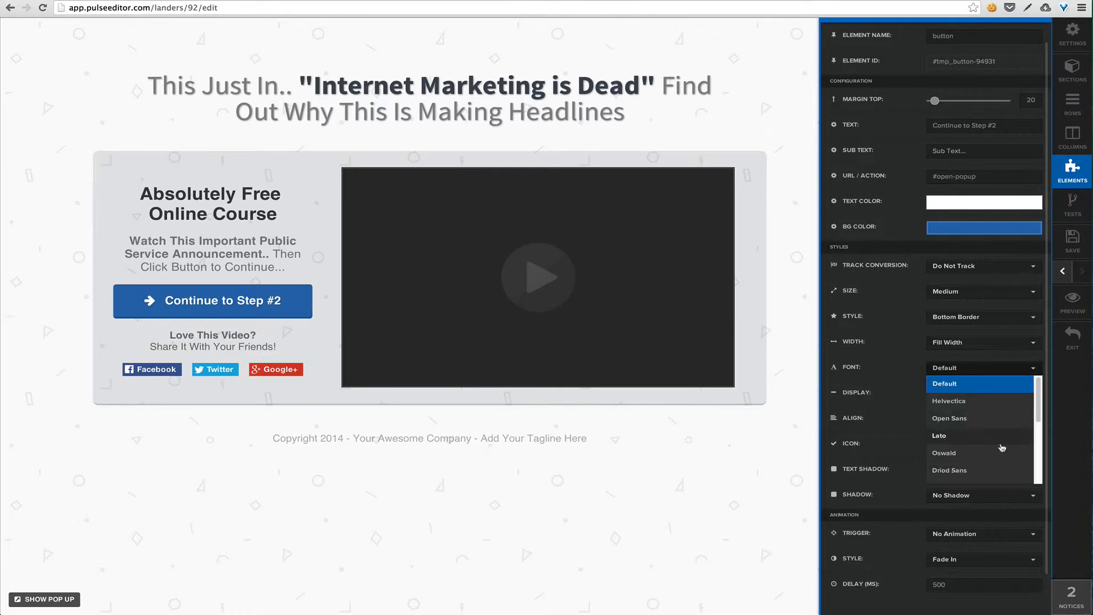
pyautogui.click(984, 431)
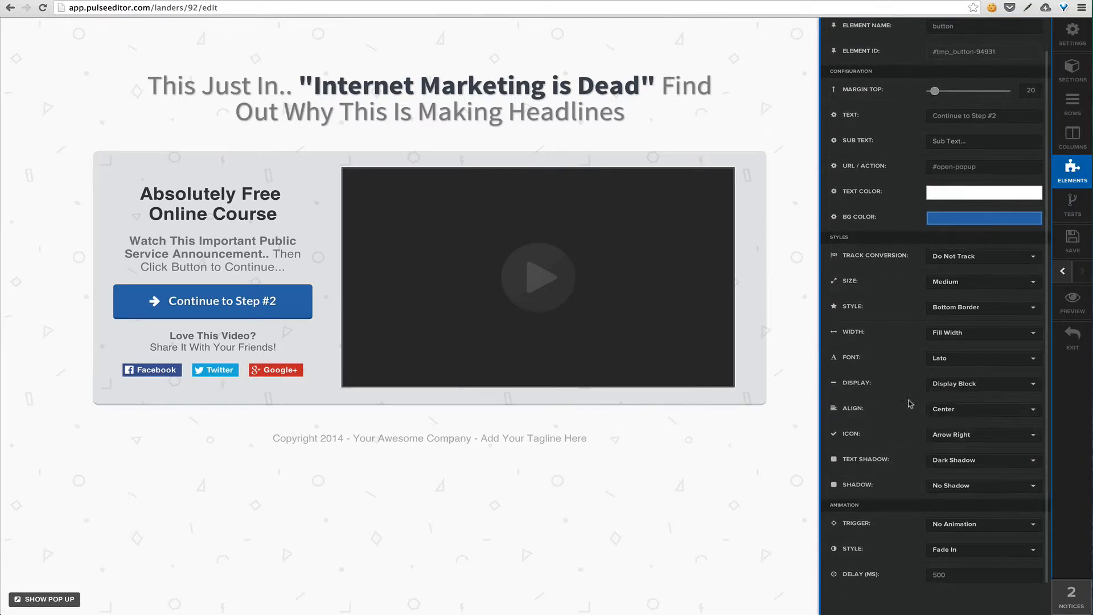
pyautogui.click(995, 439)
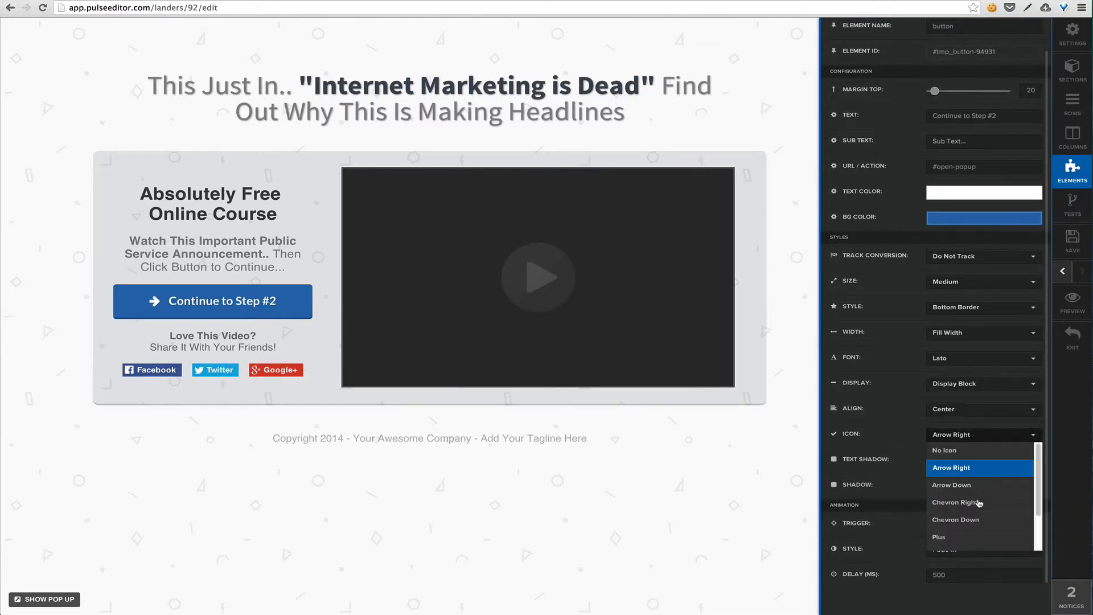
pyautogui.click(974, 519)
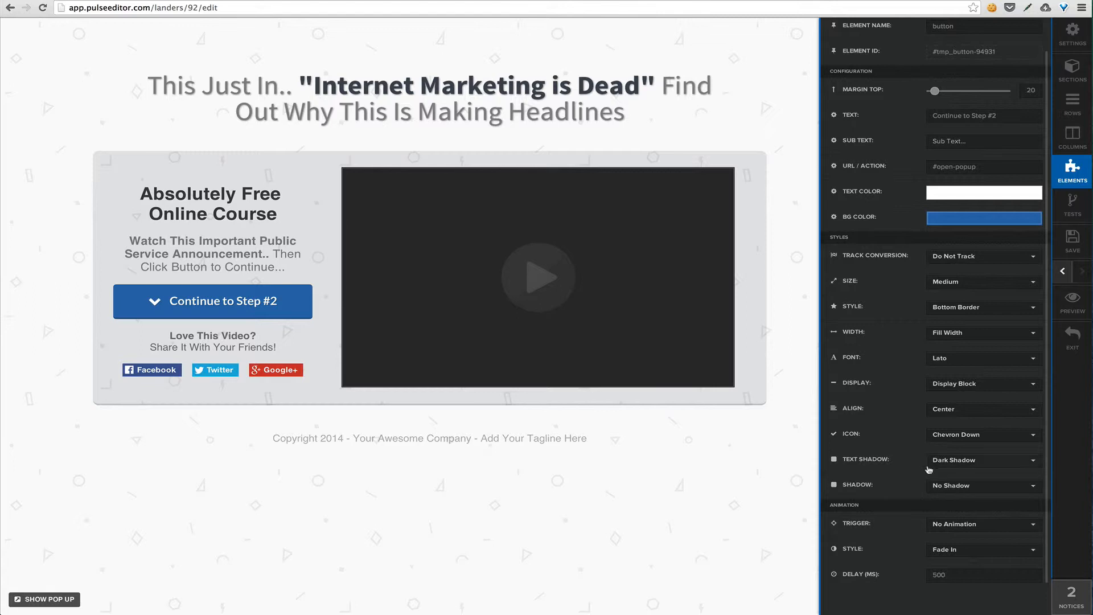
# Give the "Continue to Step #2" button a Mid Shadow
pyautogui.click(996, 461)
pyautogui.click(899, 479)
pyautogui.click(966, 488)
pyautogui.click(979, 544)
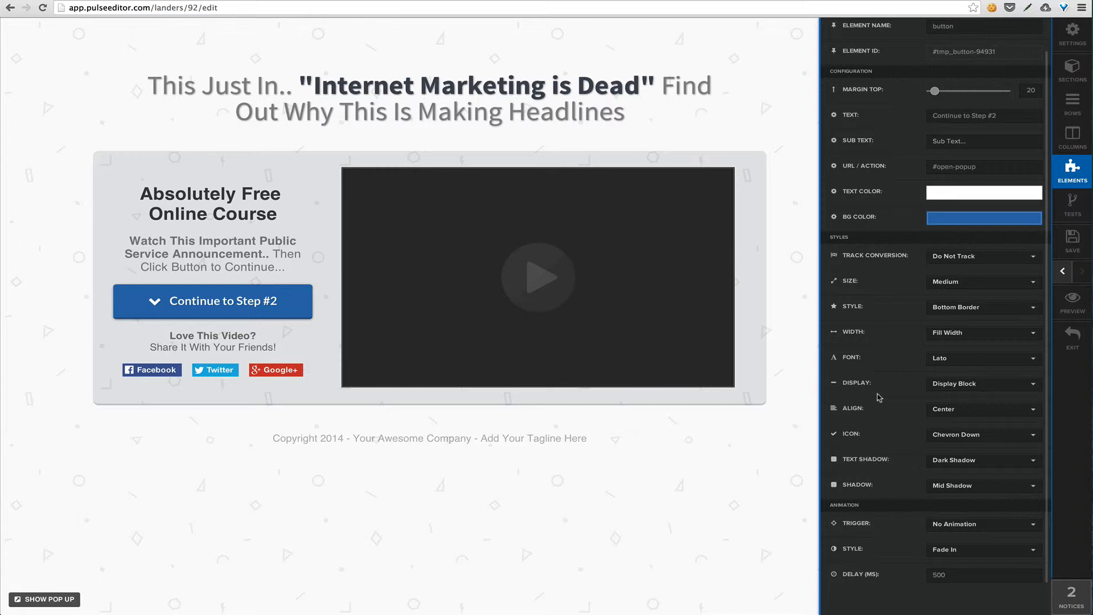
# Change the "Continue to Step #2" button's background color to red, rgb(173, 56, 41), and close its settings
pyautogui.click(950, 224)
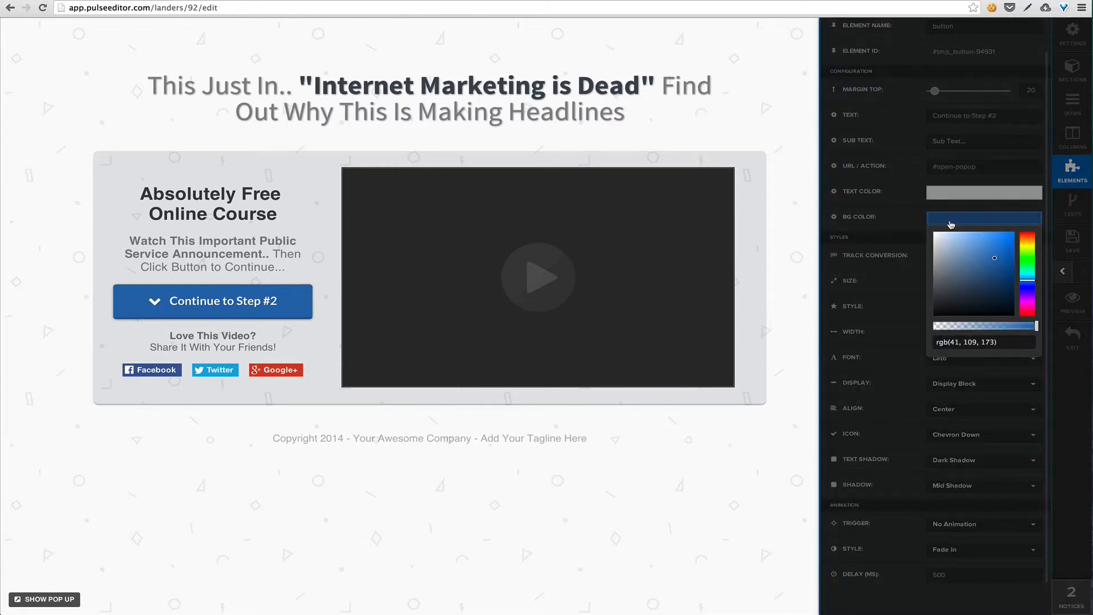
pyautogui.moveTo(1028, 262); pyautogui.dragTo(1027, 238)
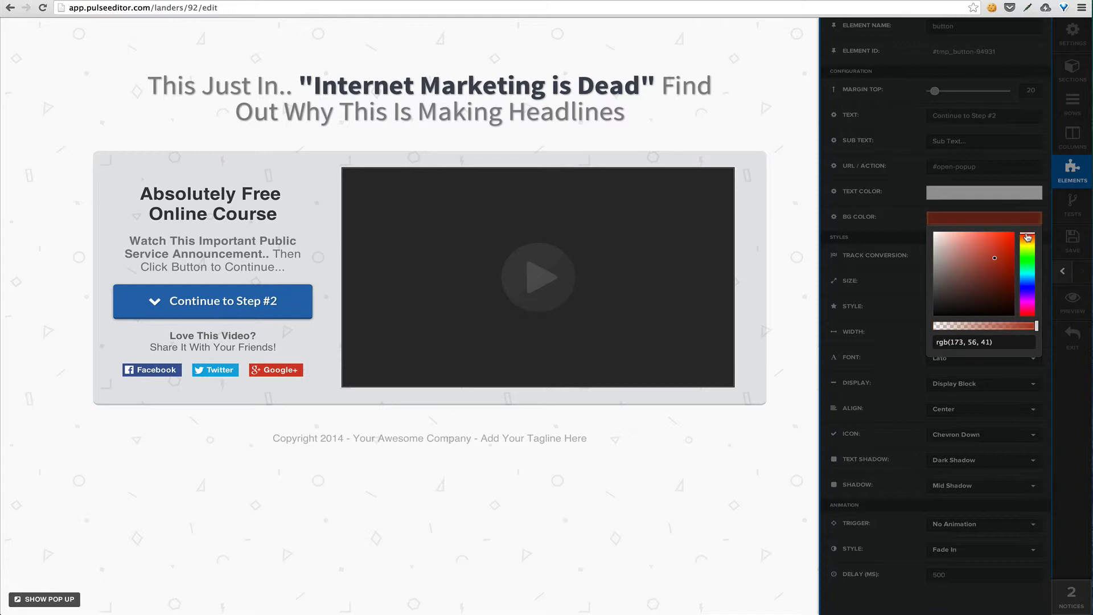
pyautogui.click(608, 477)
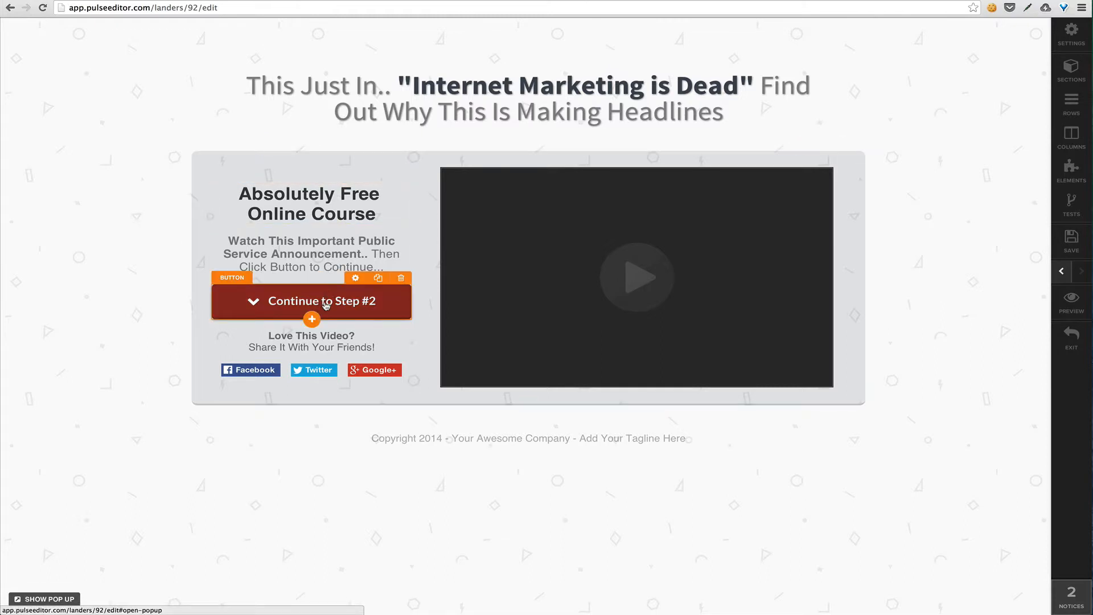
pyautogui.moveTo(328, 284)
pyautogui.mouseDown()
pyautogui.moveTo(327, 248)
pyautogui.moveTo(344, 291)
pyautogui.moveTo(373, 300)
pyautogui.moveTo(333, 291)
pyautogui.mouseUp()
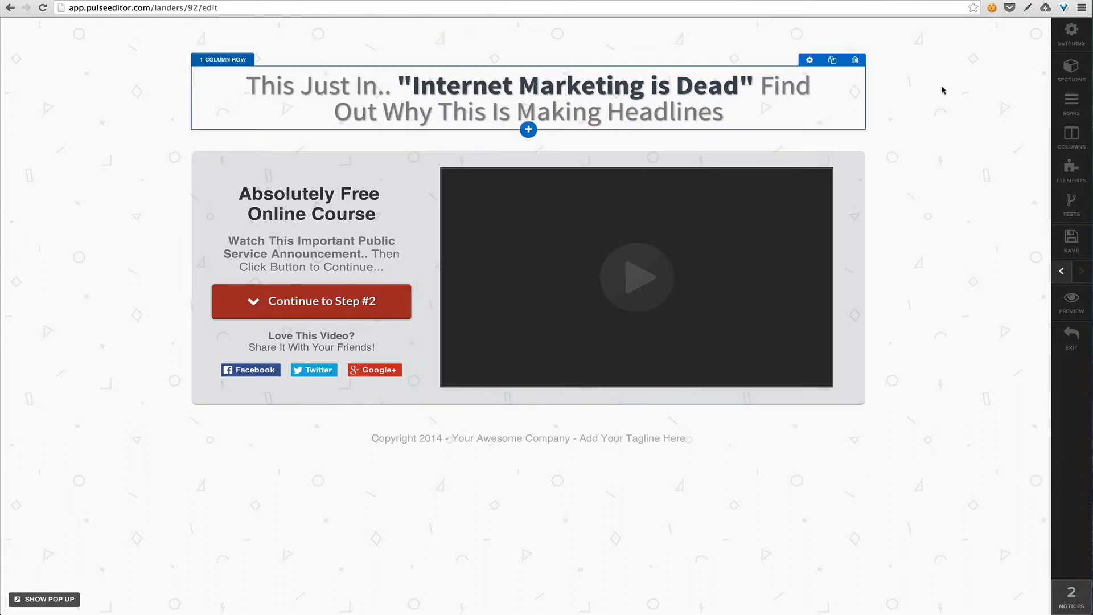
# Look through the page's meta tag and social, background, global text and custom CSS settings
pyautogui.click(1066, 36)
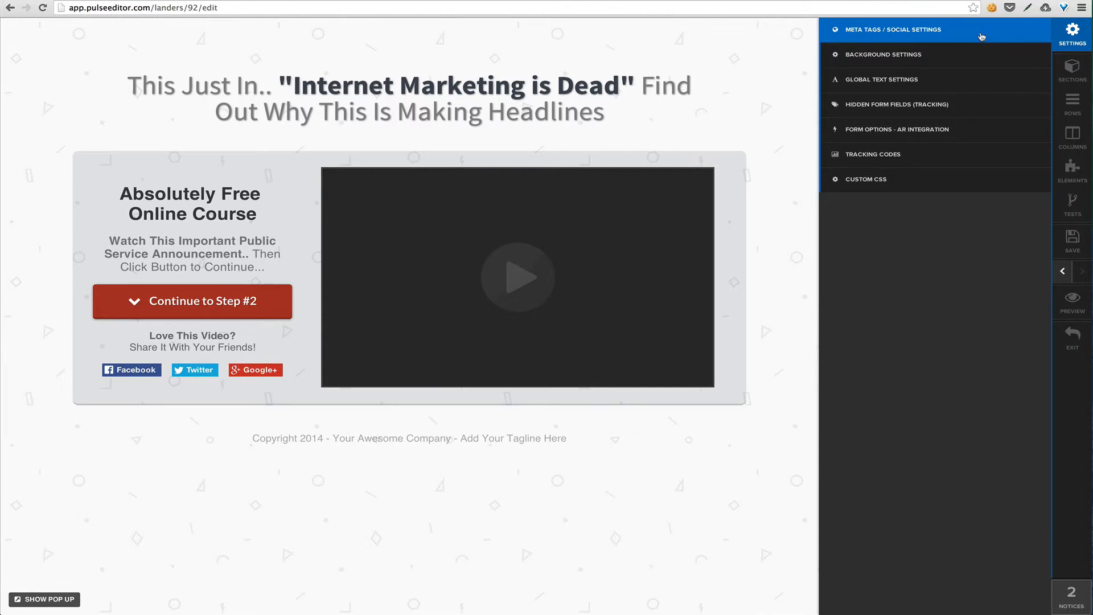
pyautogui.click(981, 36)
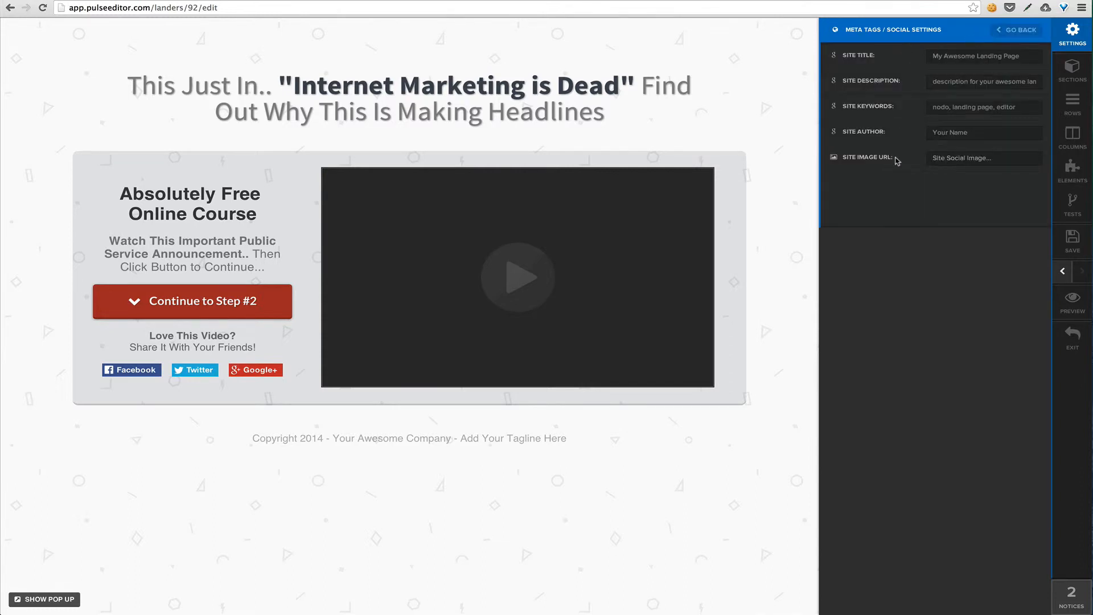
pyautogui.click(1017, 30)
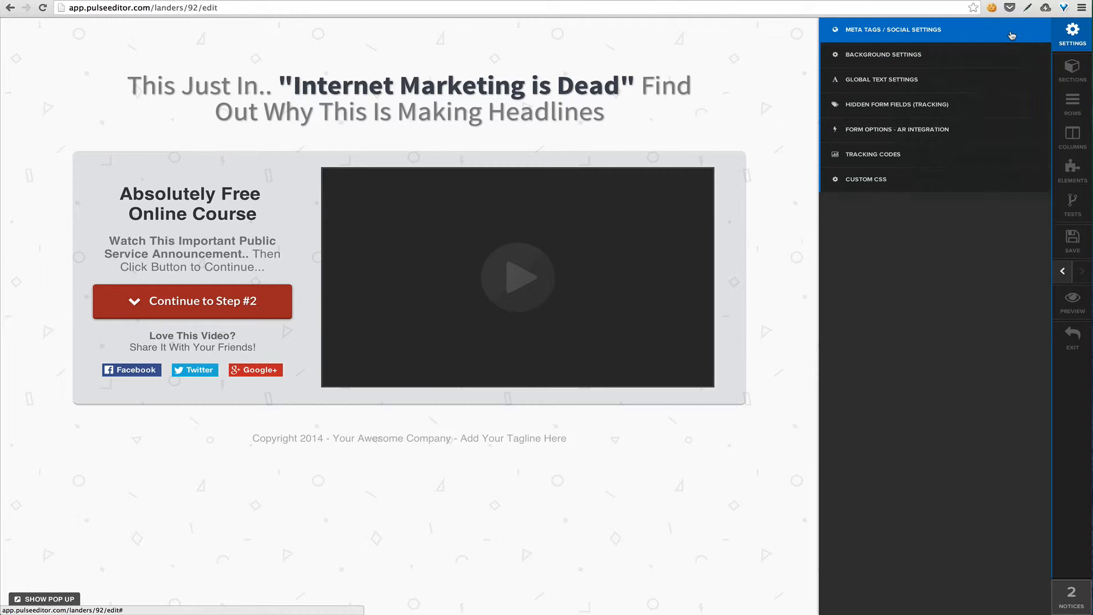
pyautogui.click(954, 67)
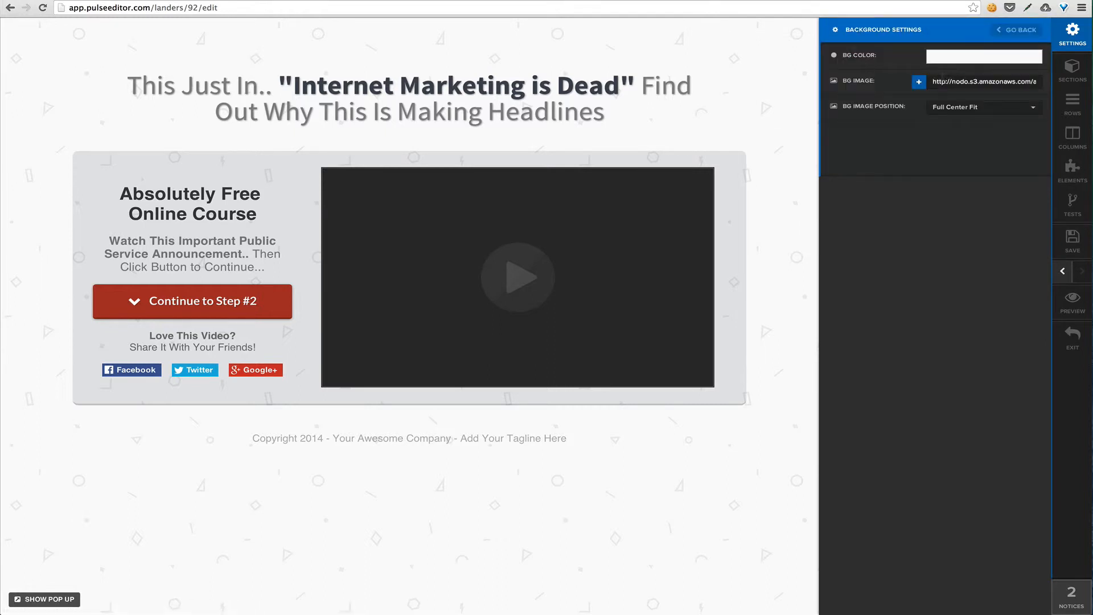
pyautogui.click(1017, 30)
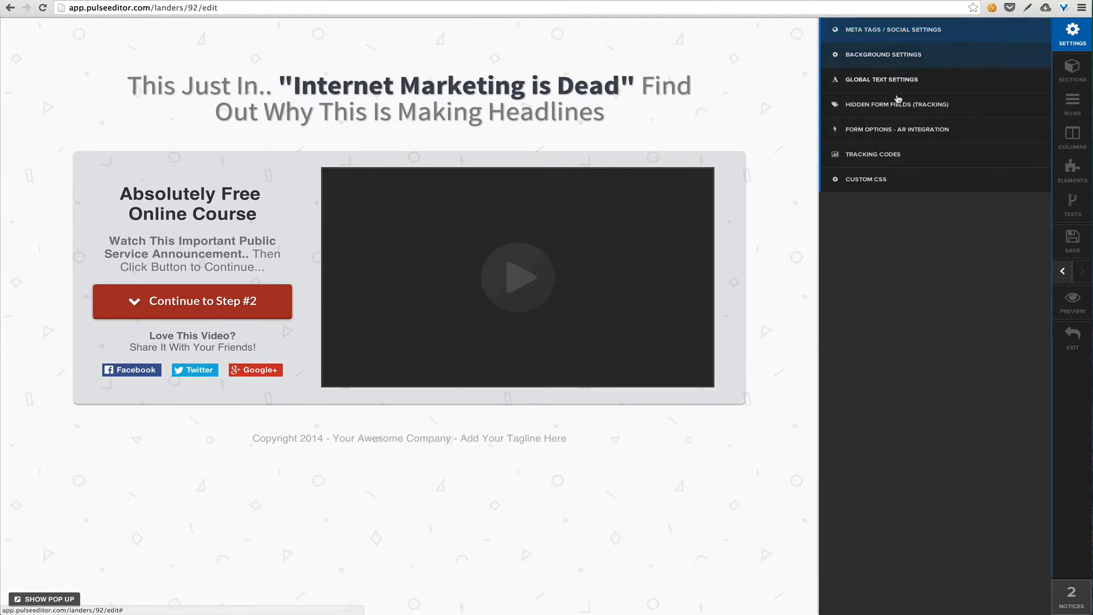
pyautogui.click(929, 89)
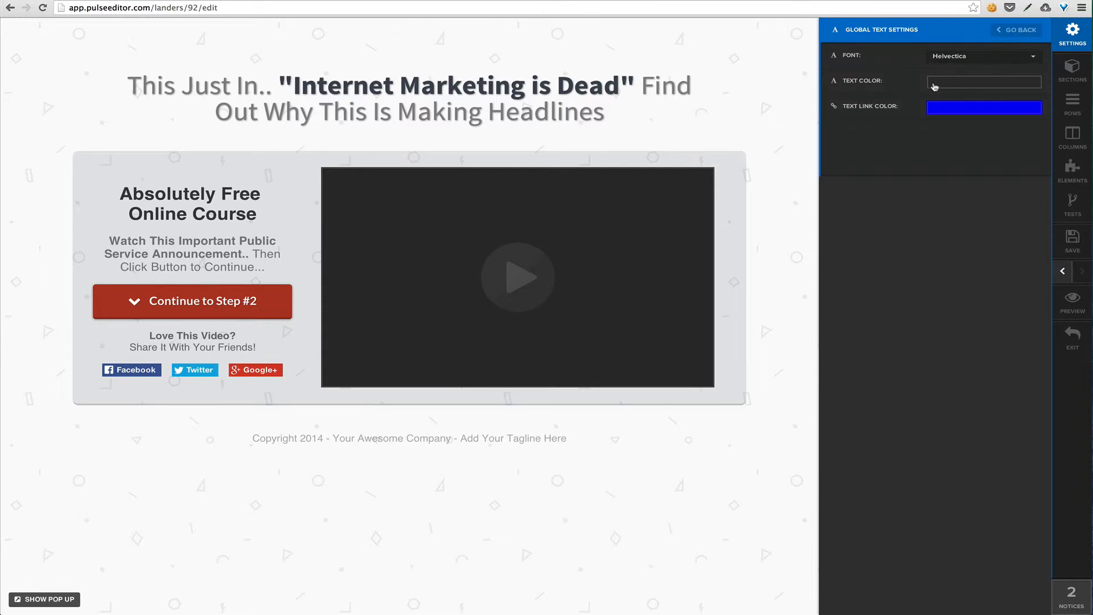
pyautogui.click(1013, 30)
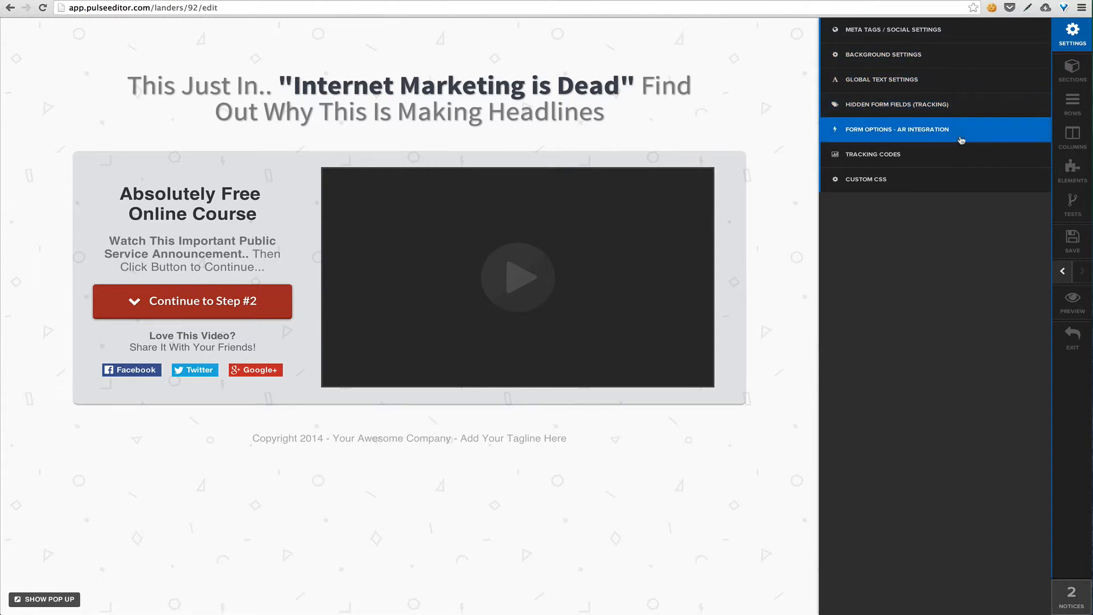
pyautogui.click(943, 183)
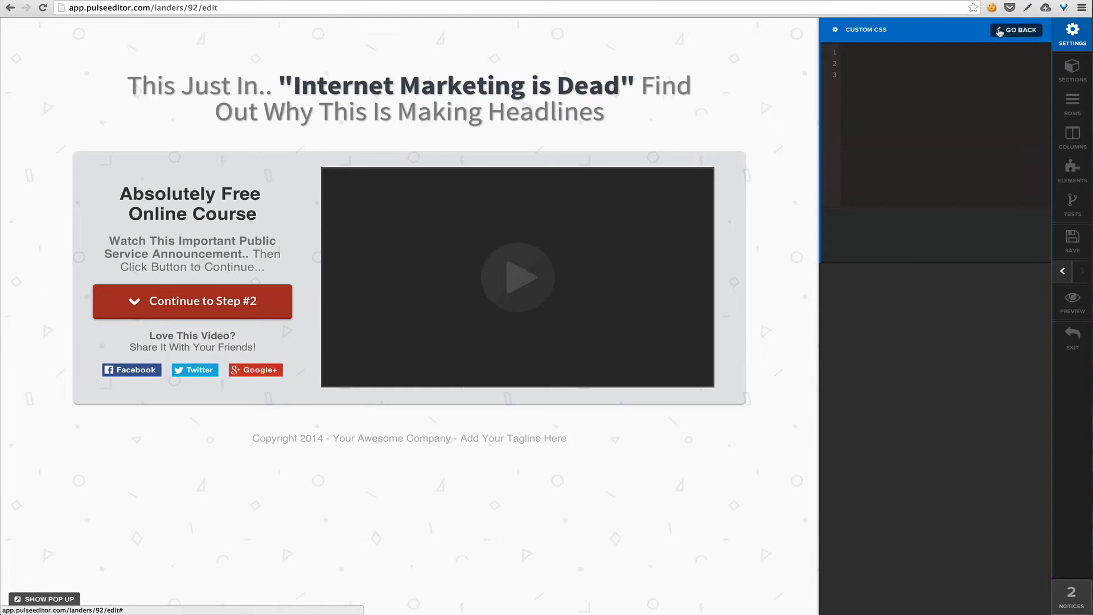
pyautogui.click(1018, 29)
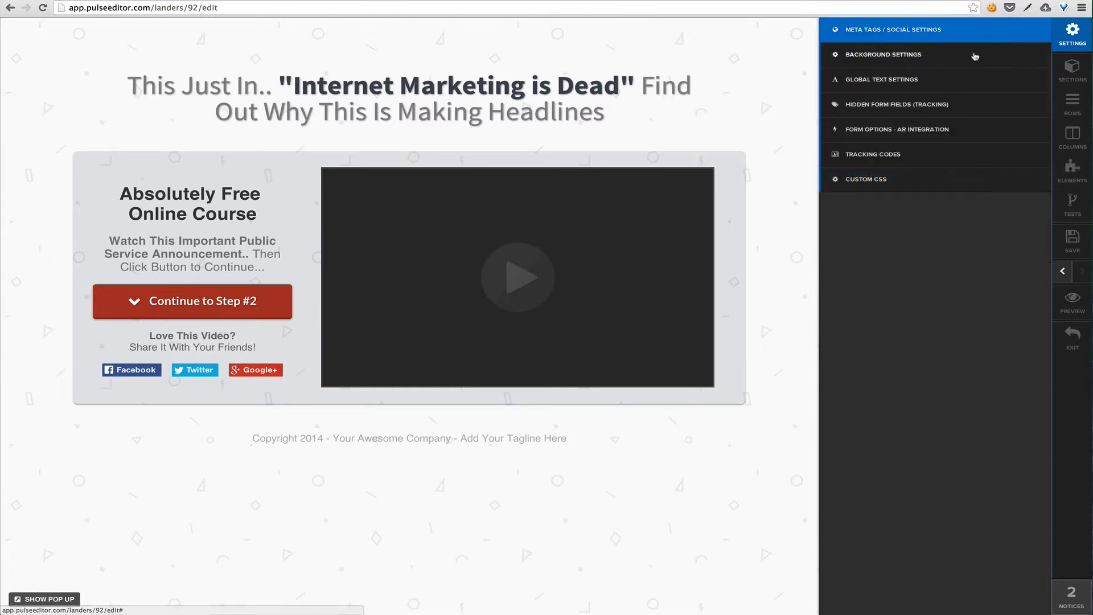
# Look through the page's lists of sections, rows, columns and elements
pyautogui.click(1072, 80)
pyautogui.click(1074, 103)
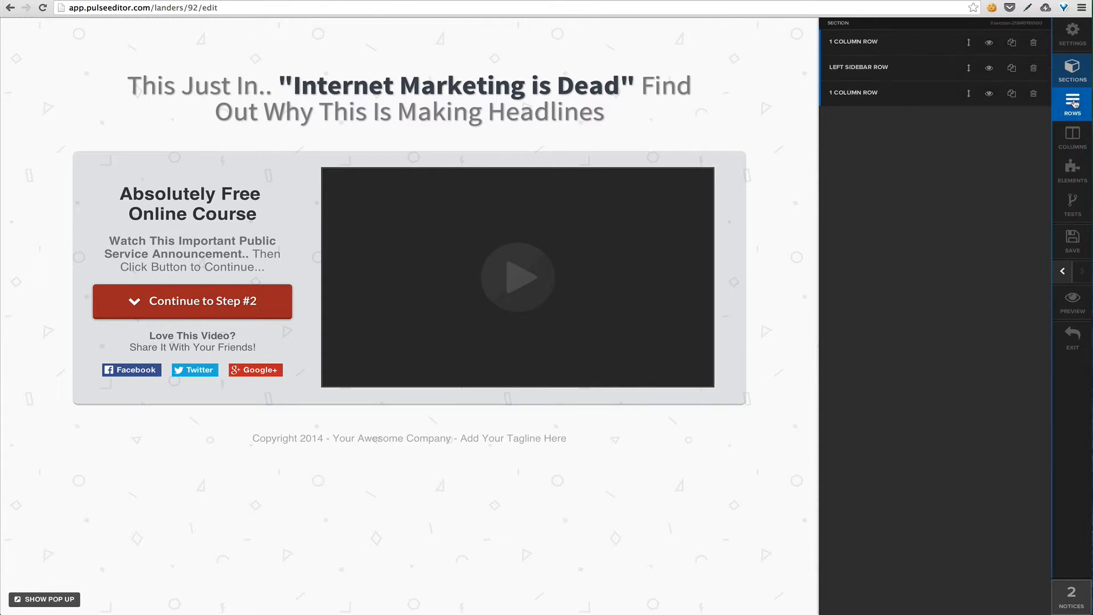
pyautogui.click(1073, 136)
pyautogui.click(1073, 167)
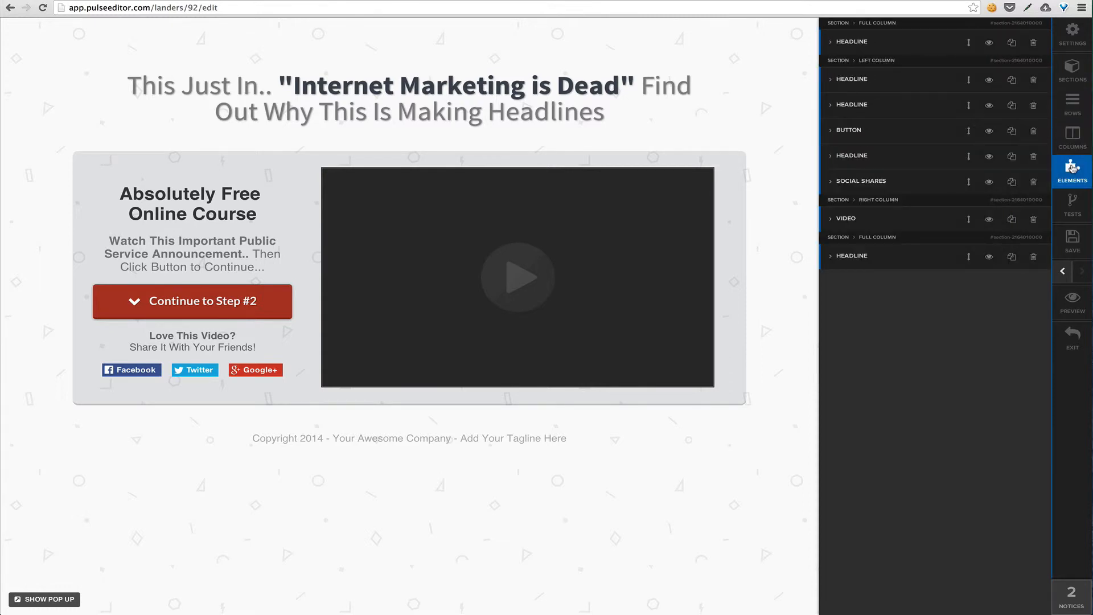
# Toggle the page section's visibility off and on again and duplicate the section
pyautogui.click(1072, 79)
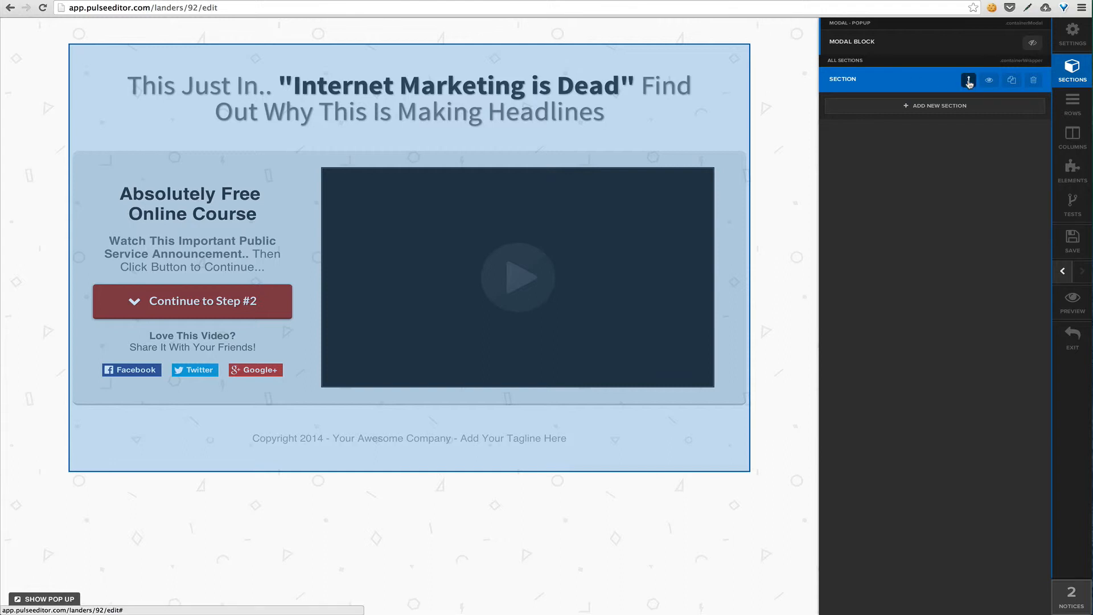
pyautogui.click(988, 81)
pyautogui.click(989, 81)
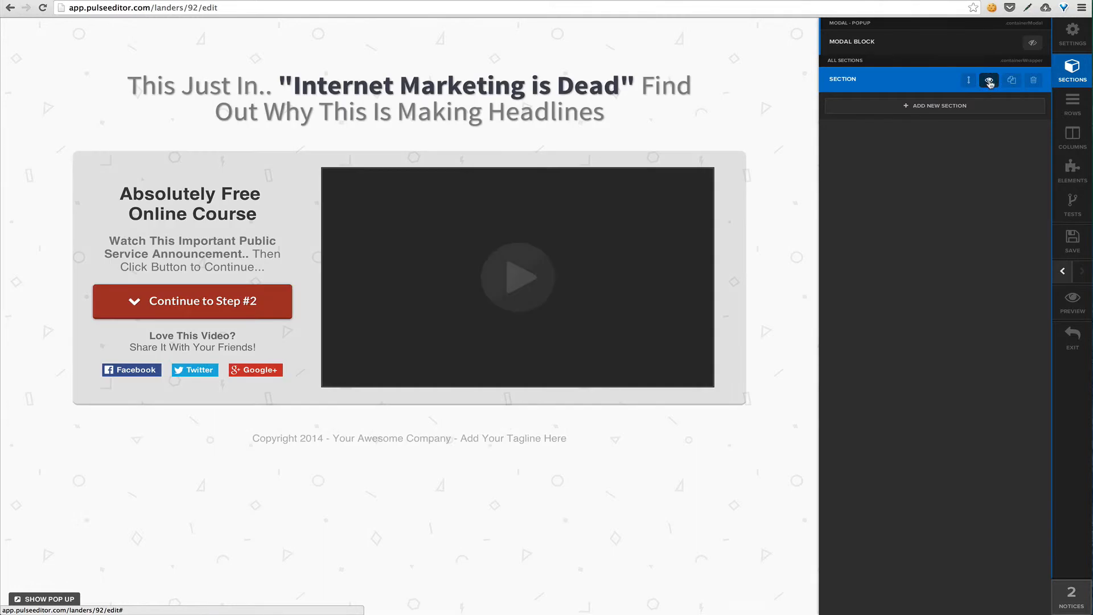
pyautogui.click(1012, 82)
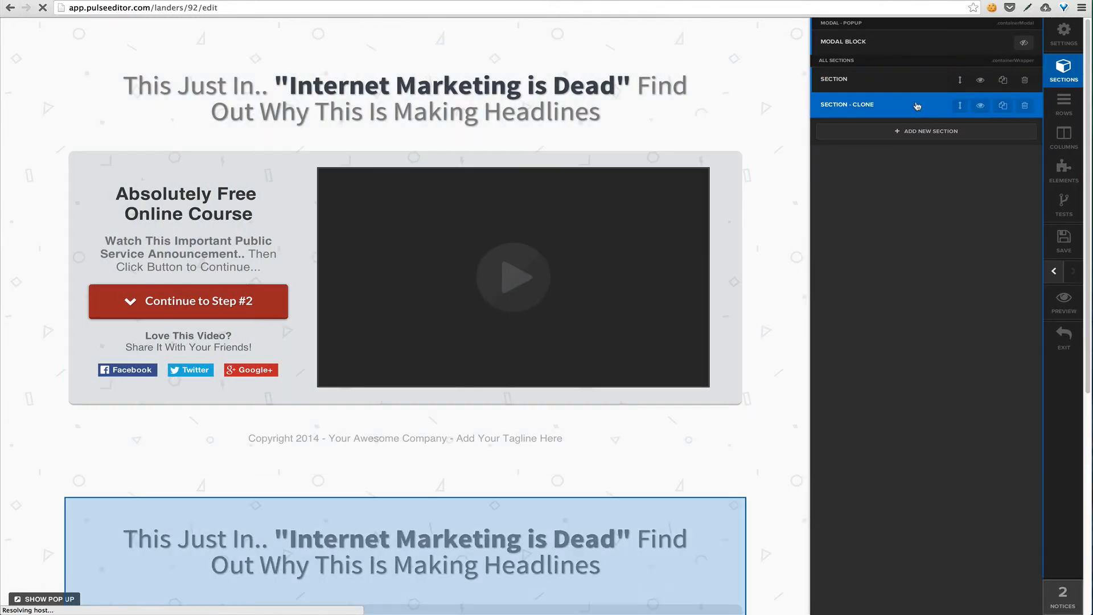
# Examine the cloned section on the page and review its width, background, padding, border and animation settings
pyautogui.scroll(-6, 763, 264)
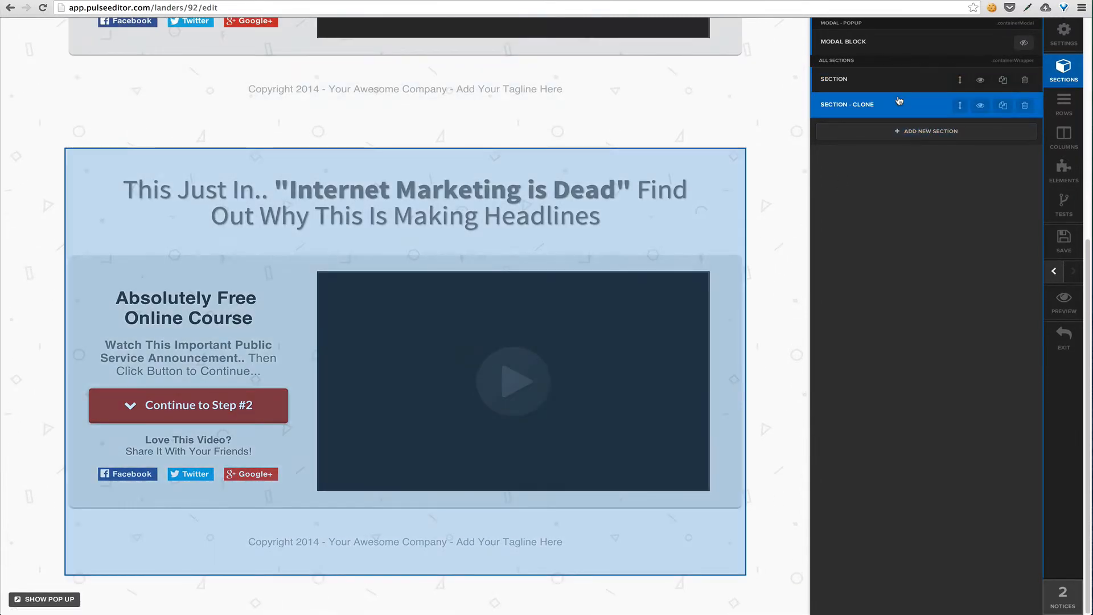
pyautogui.scroll(1, 795, 118)
pyautogui.scroll(3, 794, 118)
pyautogui.scroll(-3, 794, 118)
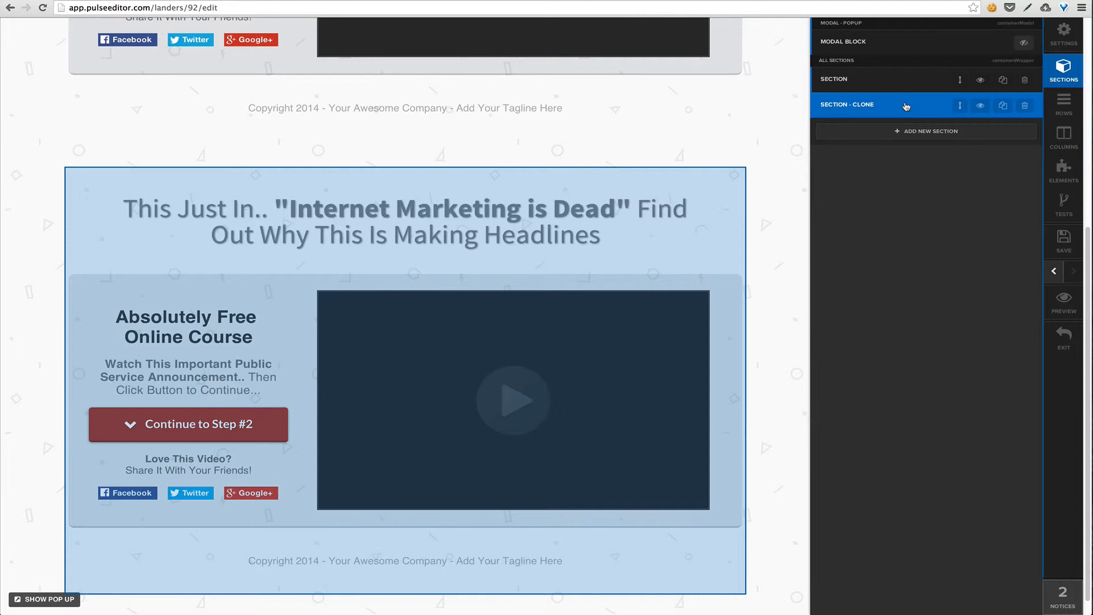
pyautogui.click(906, 106)
pyautogui.scroll(-3, 881, 110)
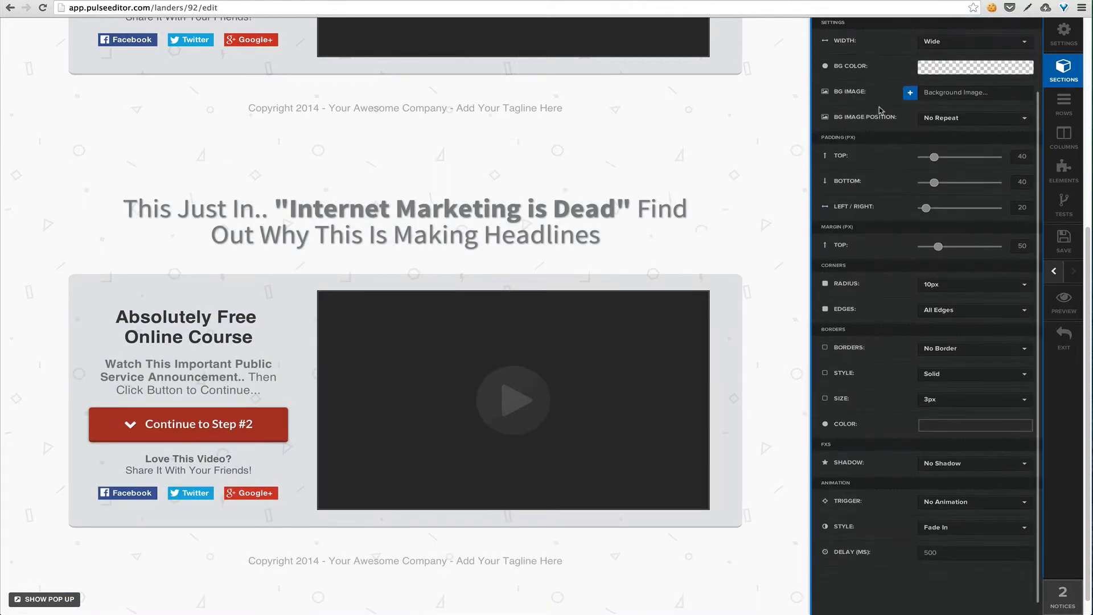
pyautogui.scroll(-1, 879, 111)
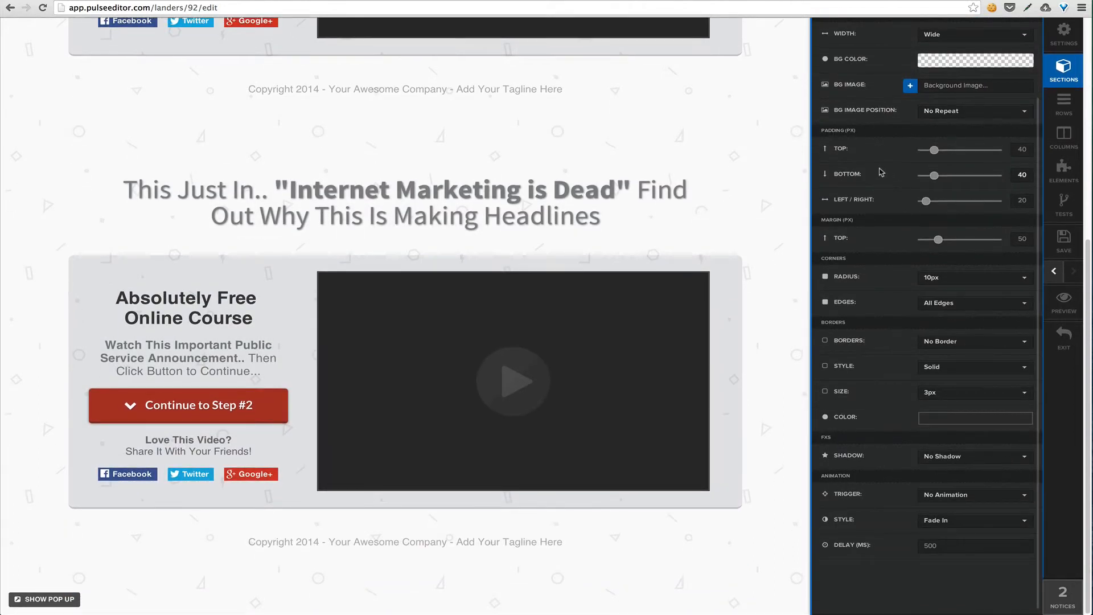
pyautogui.scroll(2, 883, 163)
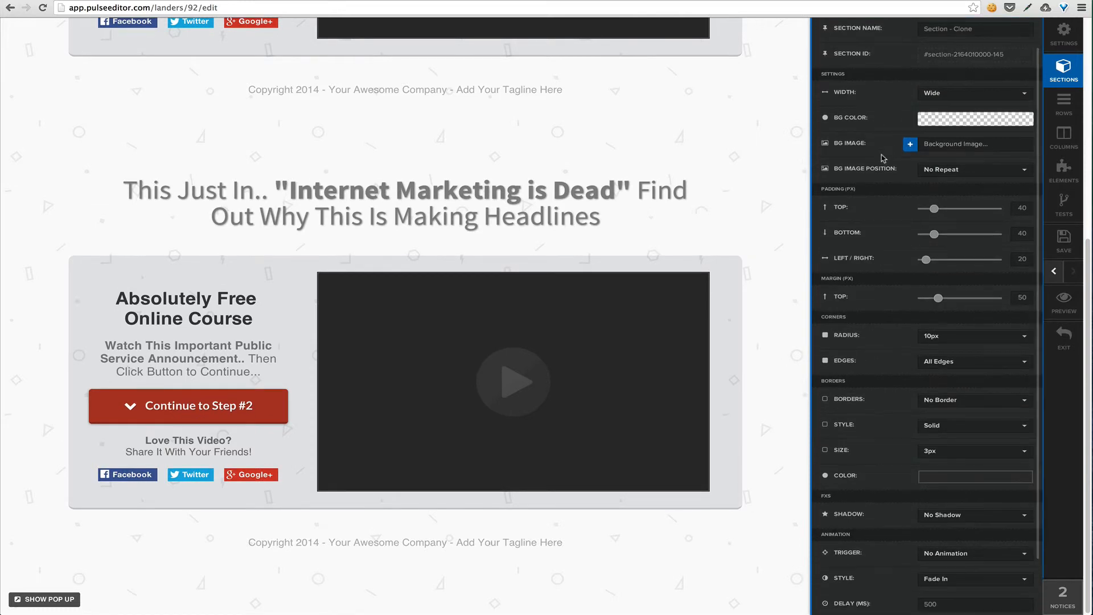
# Set the cloned section's background color to light gray, rgba(225, 225, 225, 0.94)
pyautogui.click(962, 124)
pyautogui.moveTo(1000, 228); pyautogui.dragTo(1022, 229)
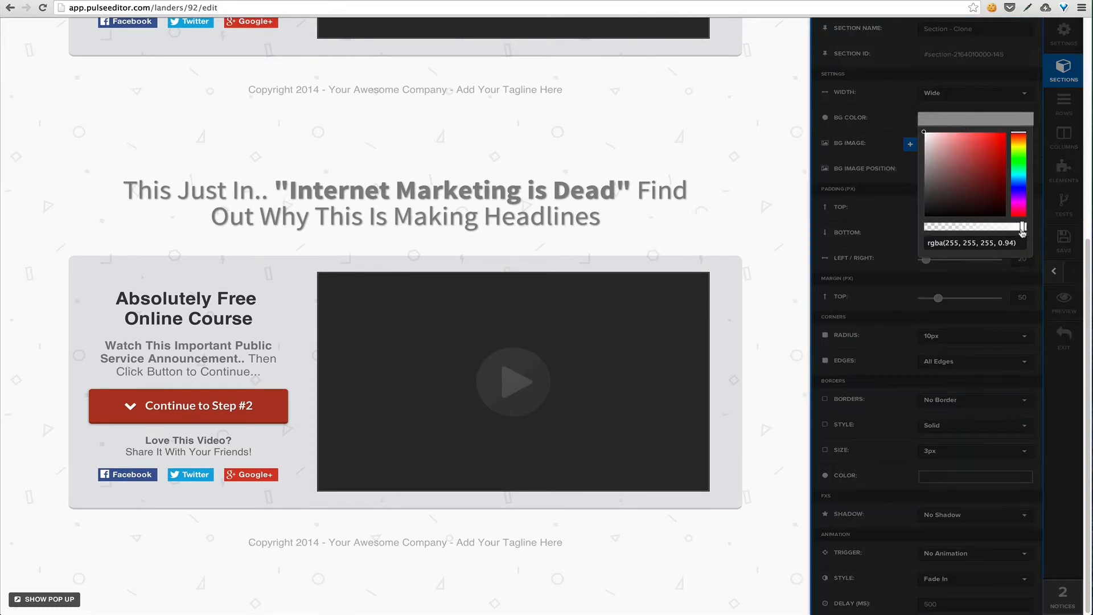
pyautogui.click(930, 194)
pyautogui.moveTo(930, 198)
pyautogui.mouseDown()
pyautogui.moveTo(917, 180)
pyautogui.moveTo(922, 144)
pyautogui.mouseUp()
pyautogui.click(934, 169)
pyautogui.click(945, 122)
pyautogui.click(929, 146)
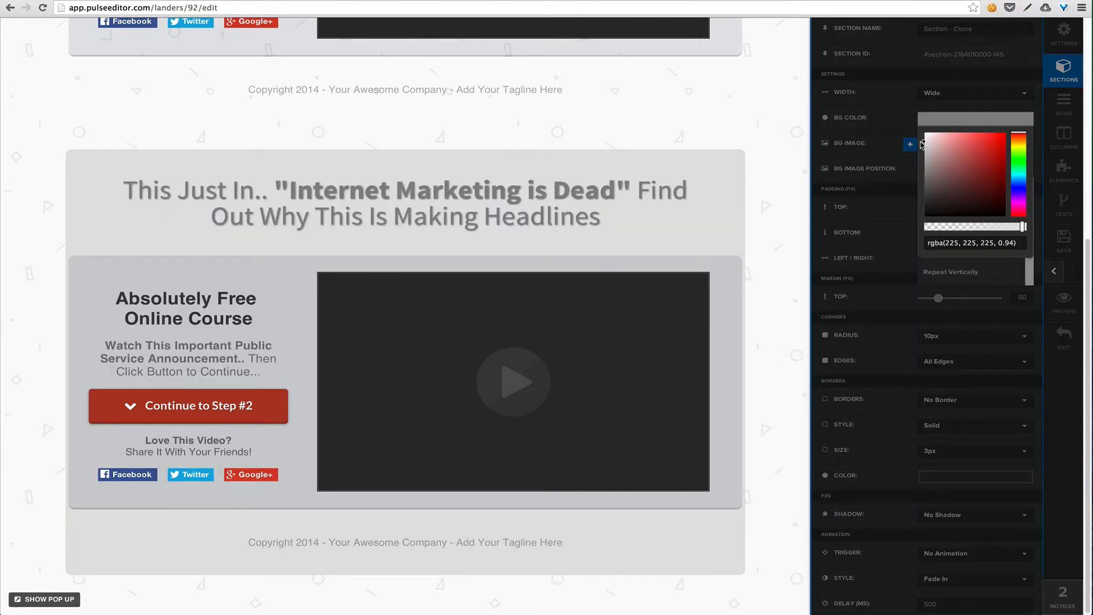
# Set the cloned section's left/right padding to 90 px
pyautogui.click(891, 143)
pyautogui.click(1021, 259)
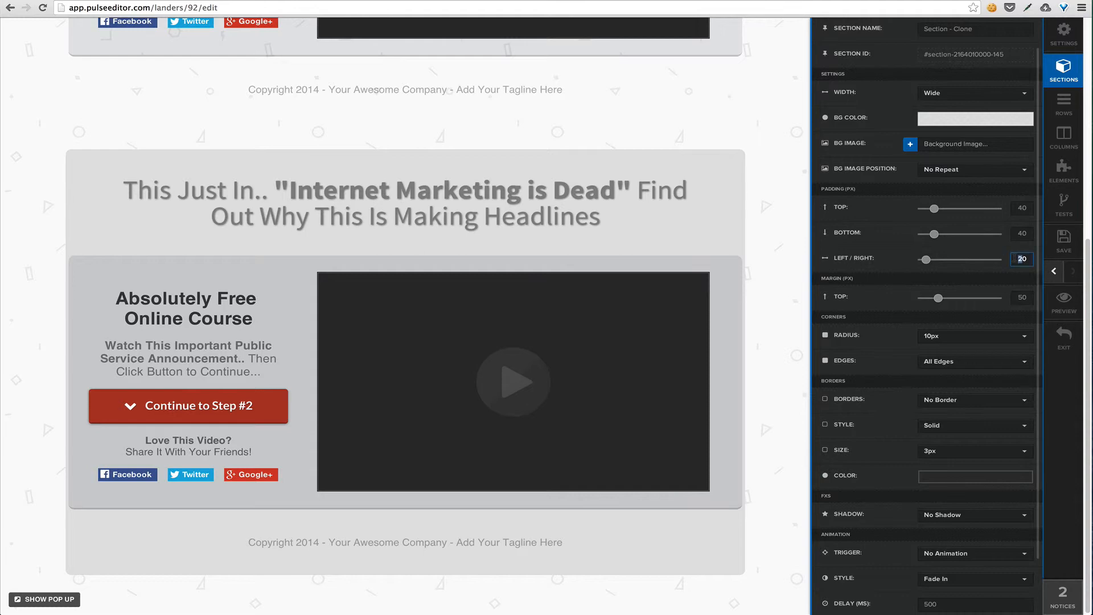
pyautogui.press('Delete')
pyautogui.write('9')
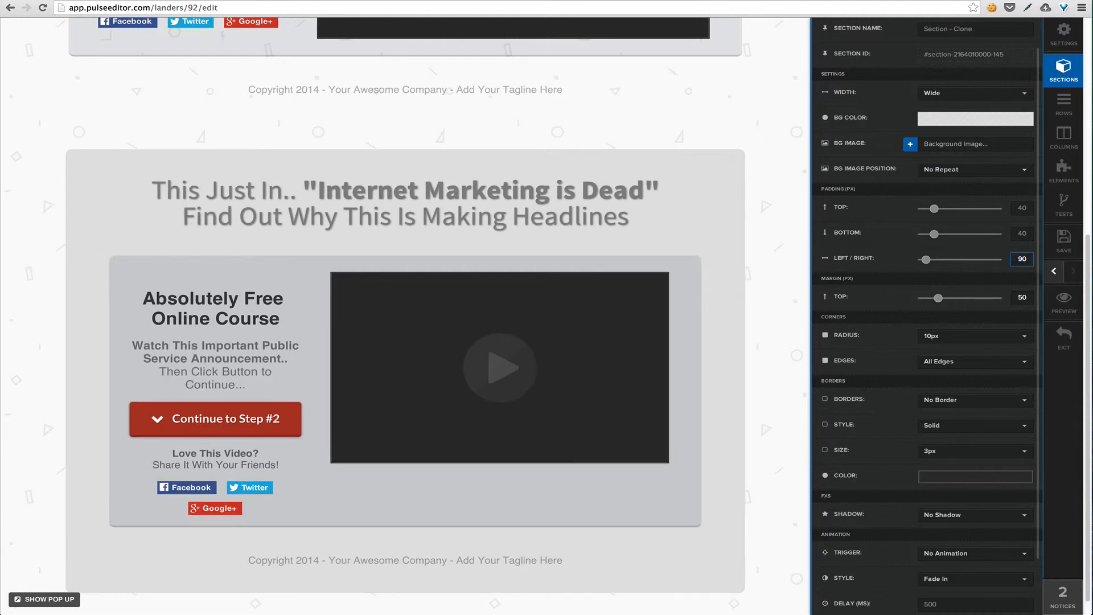
pyautogui.click(896, 250)
# Try the Full Page, Small and Medium widths on the cloned section, and set its width back to Wide
pyautogui.scroll(3, 896, 249)
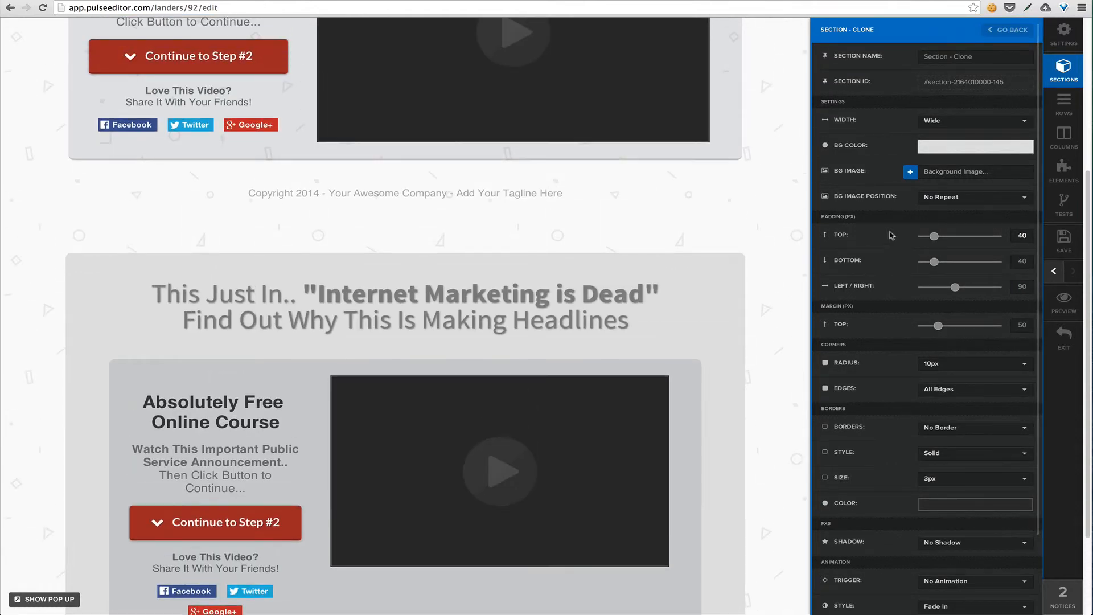
pyautogui.scroll(-3, 881, 207)
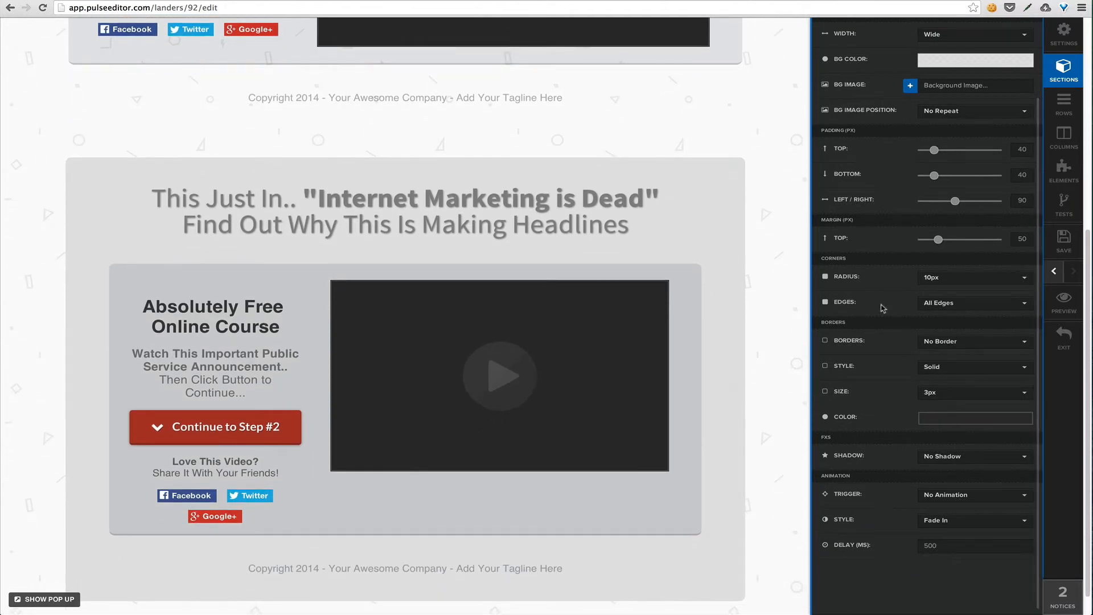
pyautogui.scroll(2, 880, 97)
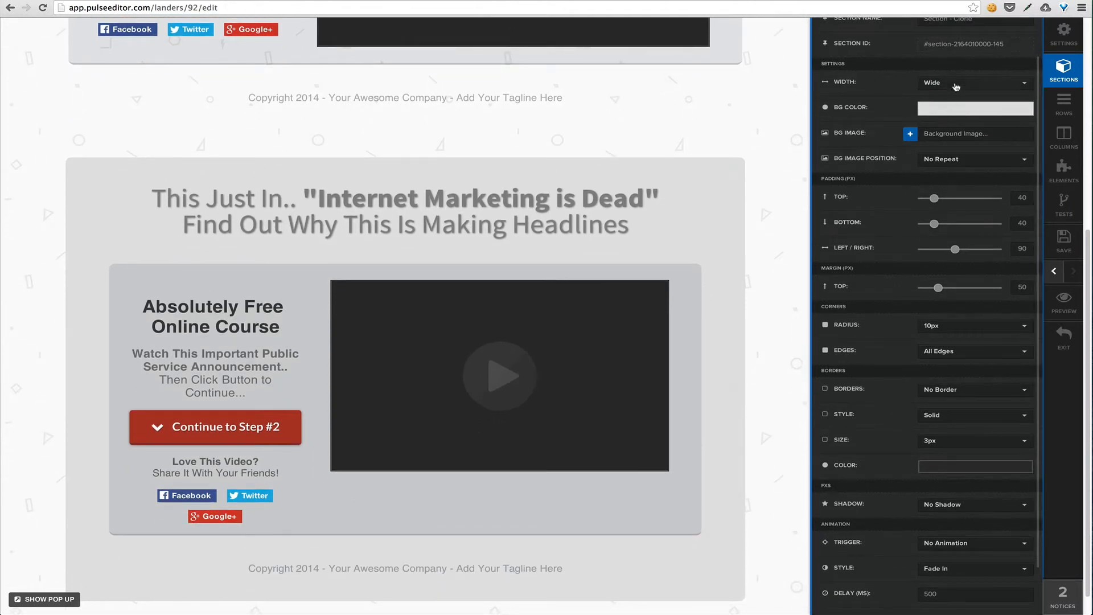
pyautogui.click(957, 86)
pyautogui.click(957, 86)
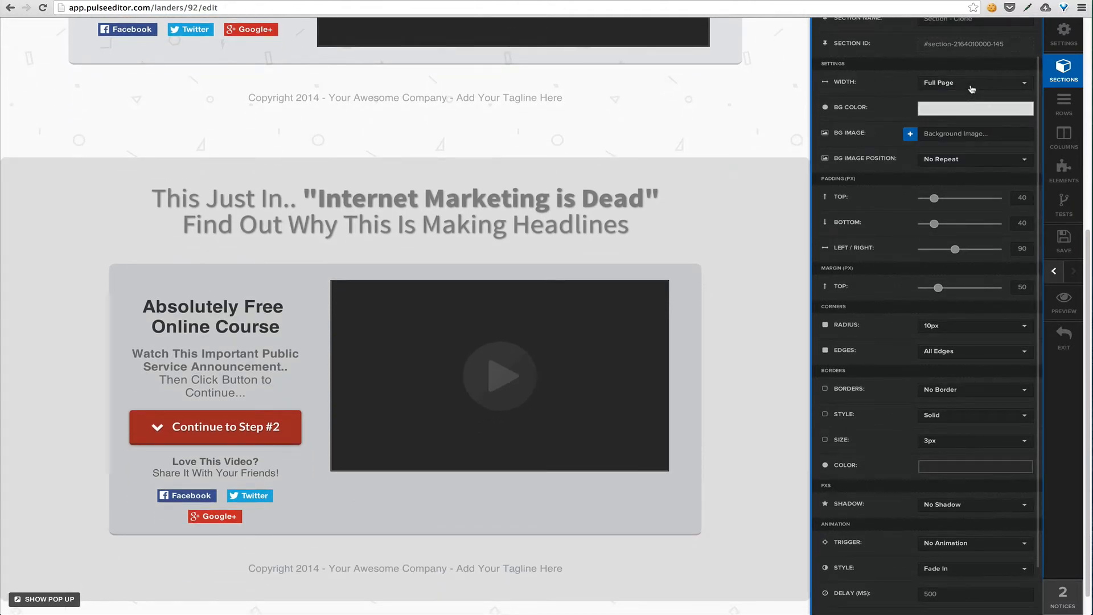
pyautogui.click(972, 89)
pyautogui.click(955, 149)
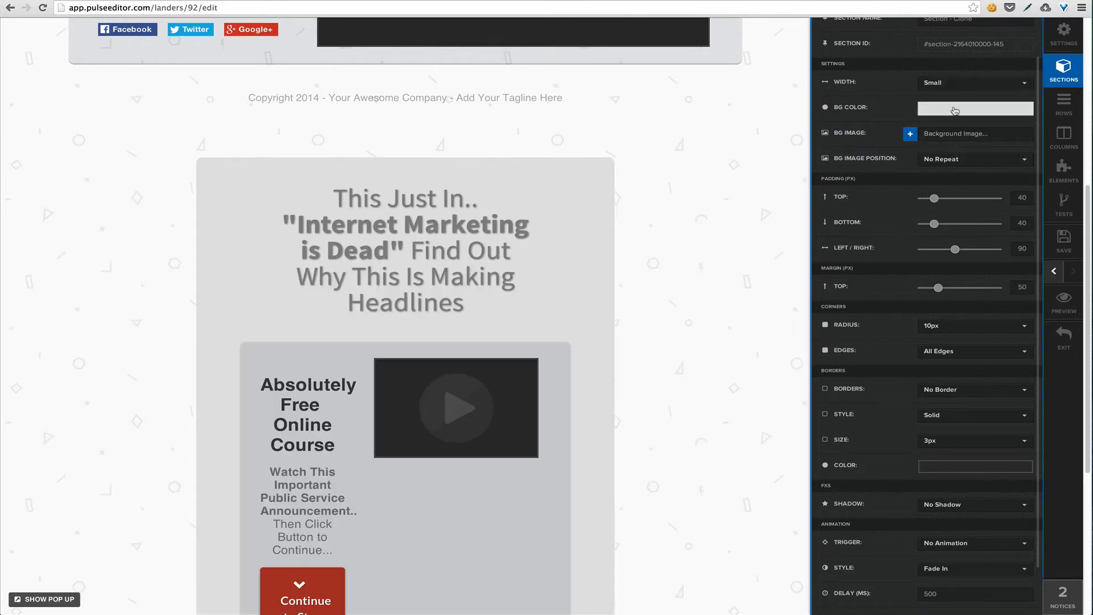
pyautogui.click(960, 85)
pyautogui.click(946, 128)
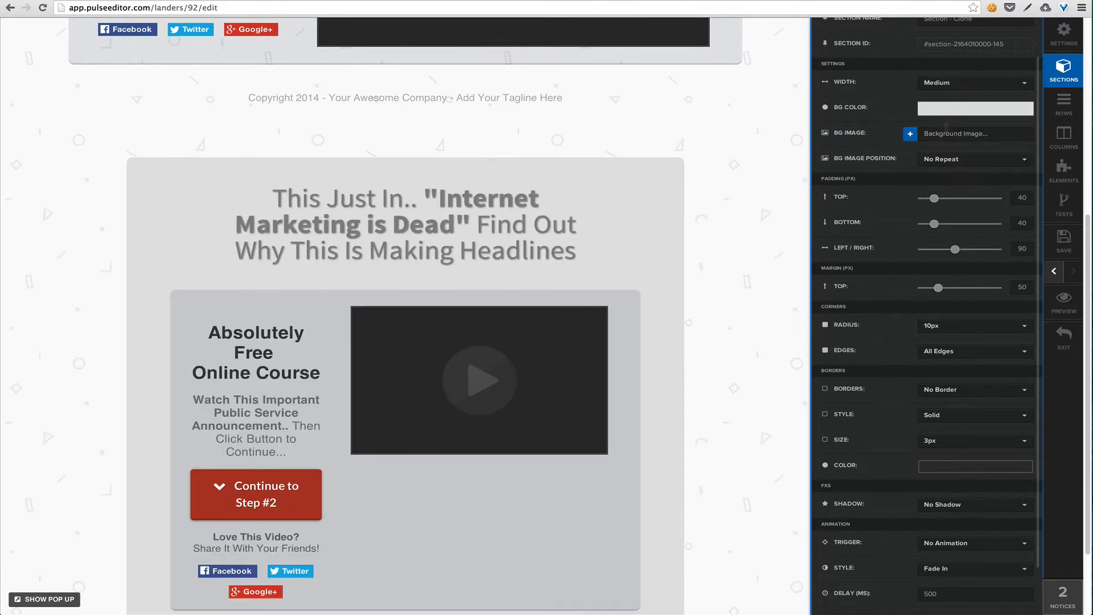
pyautogui.click(954, 86)
pyautogui.click(950, 117)
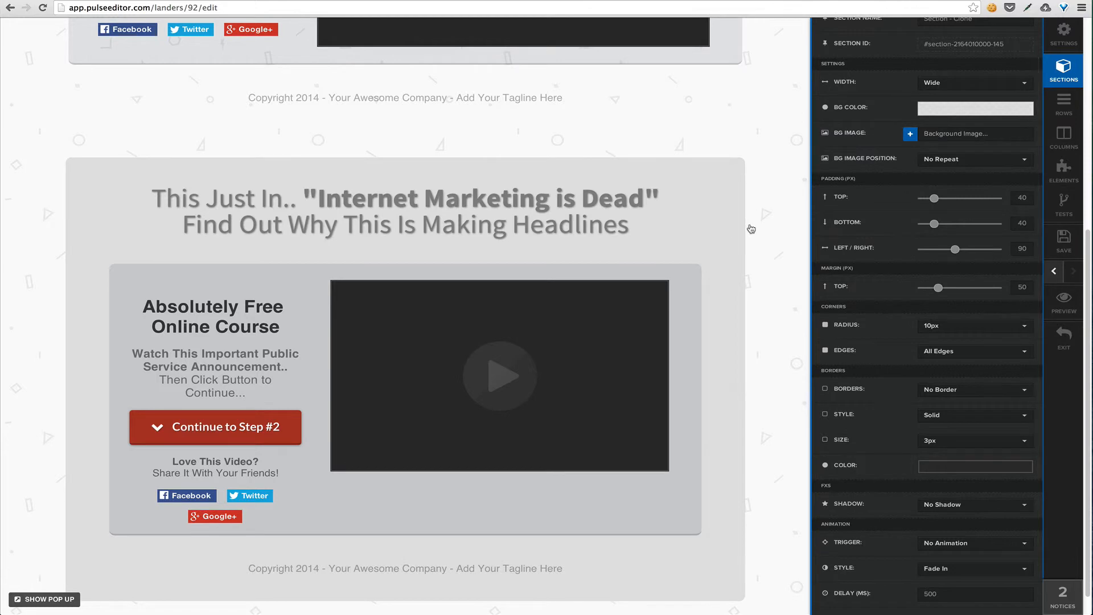
# Compare the cloned section with the original on the page and review its corner, border, shadow and animation settings
pyautogui.scroll(-1, 751, 229)
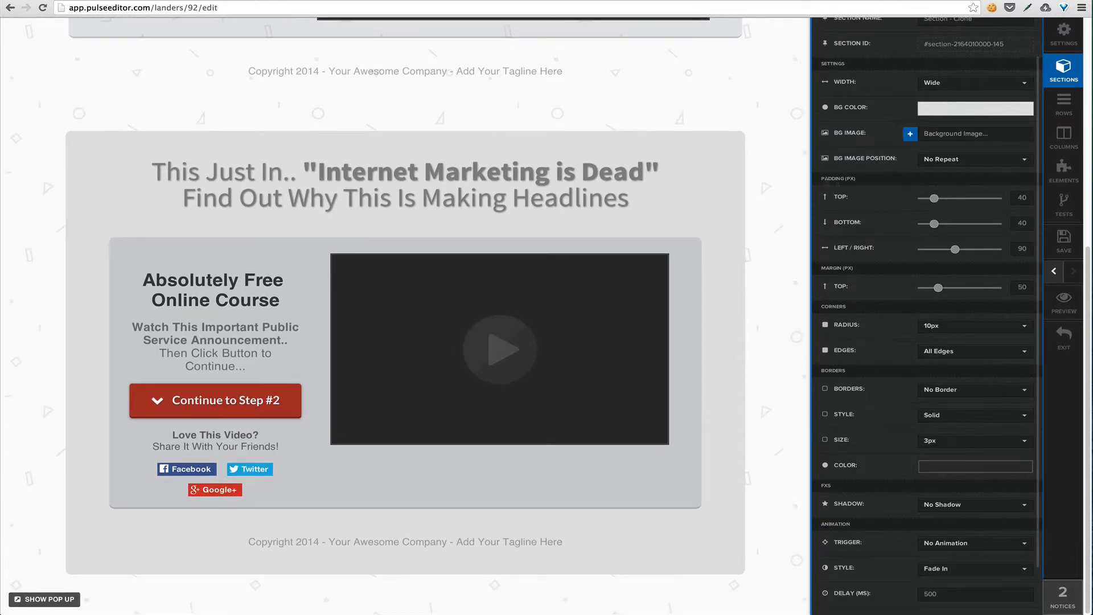
pyautogui.scroll(-2, 883, 313)
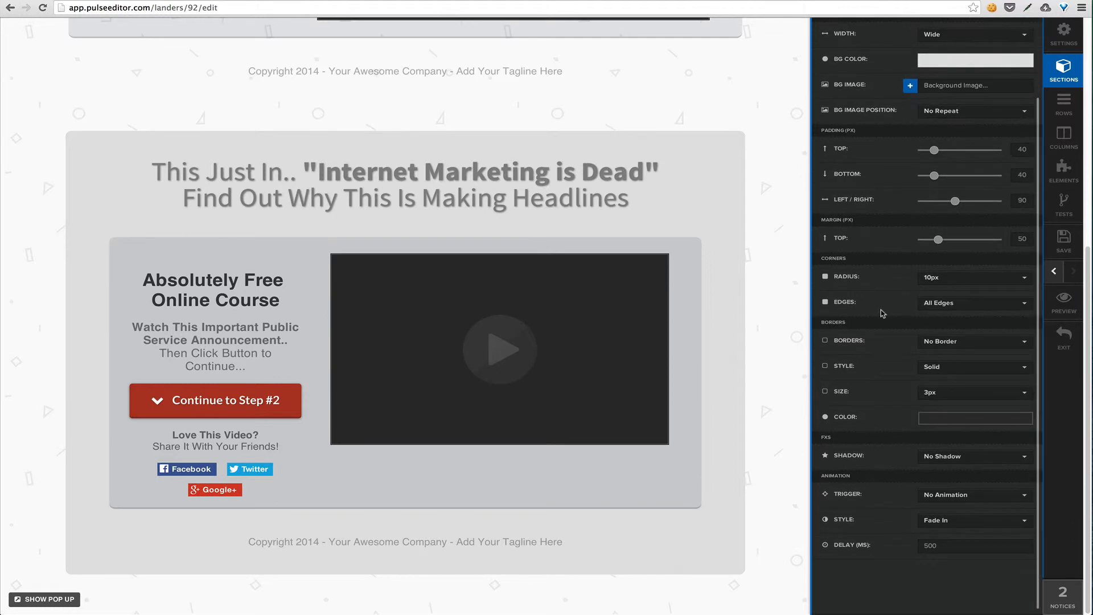
pyautogui.scroll(3, 886, 396)
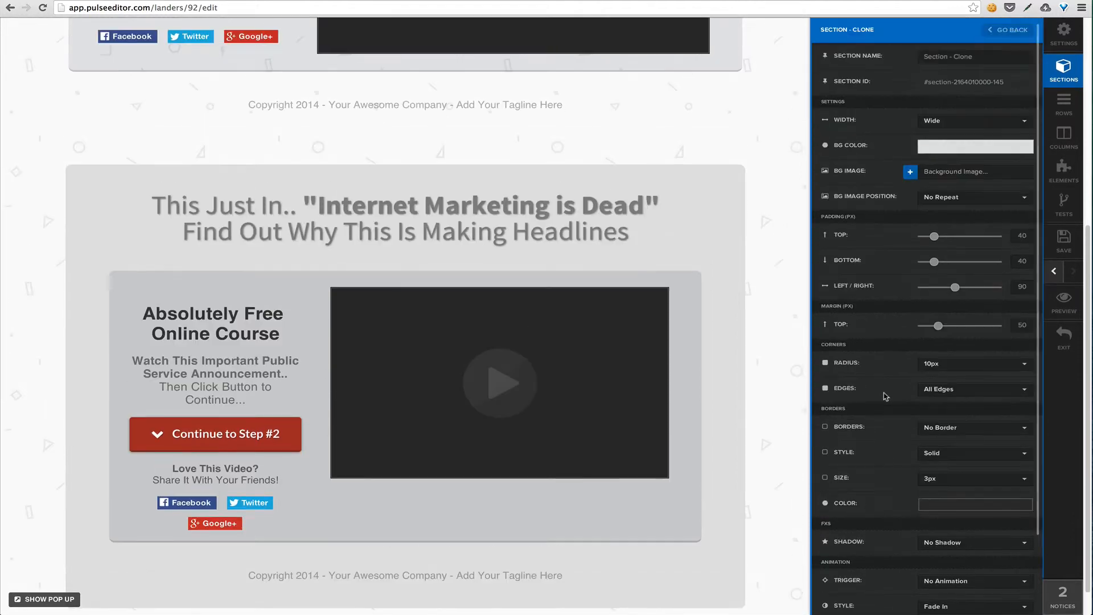
pyautogui.scroll(5, 765, 307)
pyautogui.scroll(3, 765, 306)
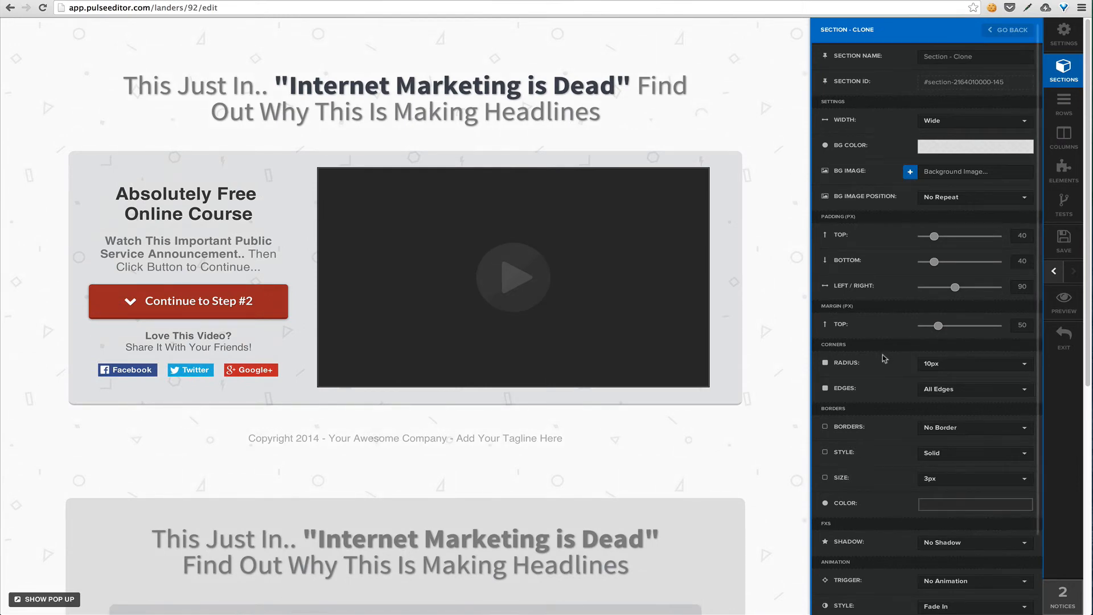
pyautogui.scroll(-2, 884, 358)
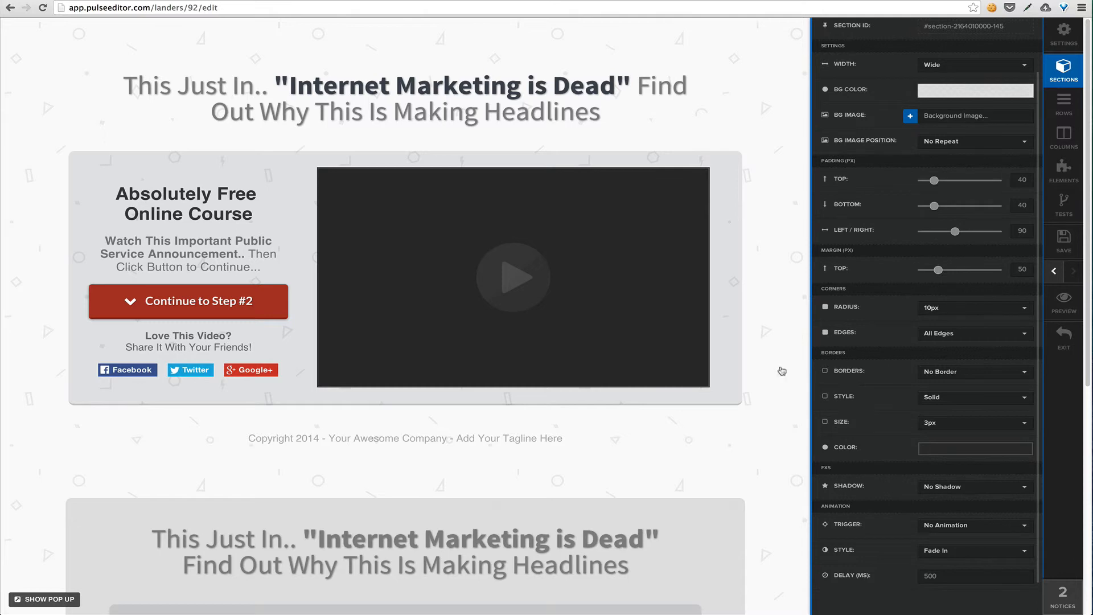
pyautogui.scroll(-1, 758, 360)
pyautogui.scroll(-5, 784, 357)
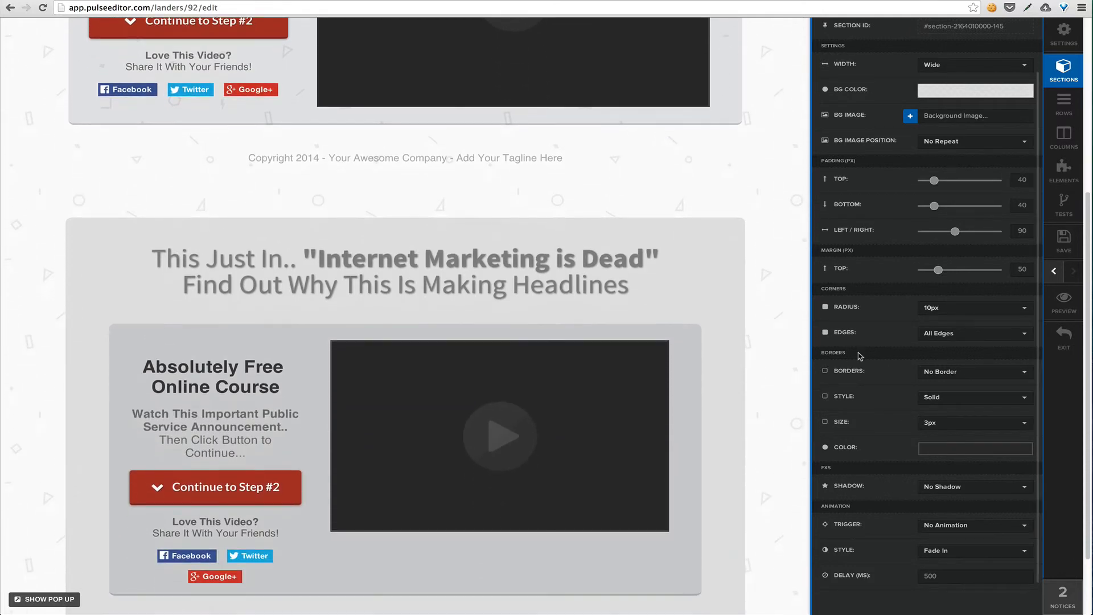
pyautogui.scroll(6, 861, 354)
# Move the cloned section above the original in the section order and delete the clone
pyautogui.click(1008, 37)
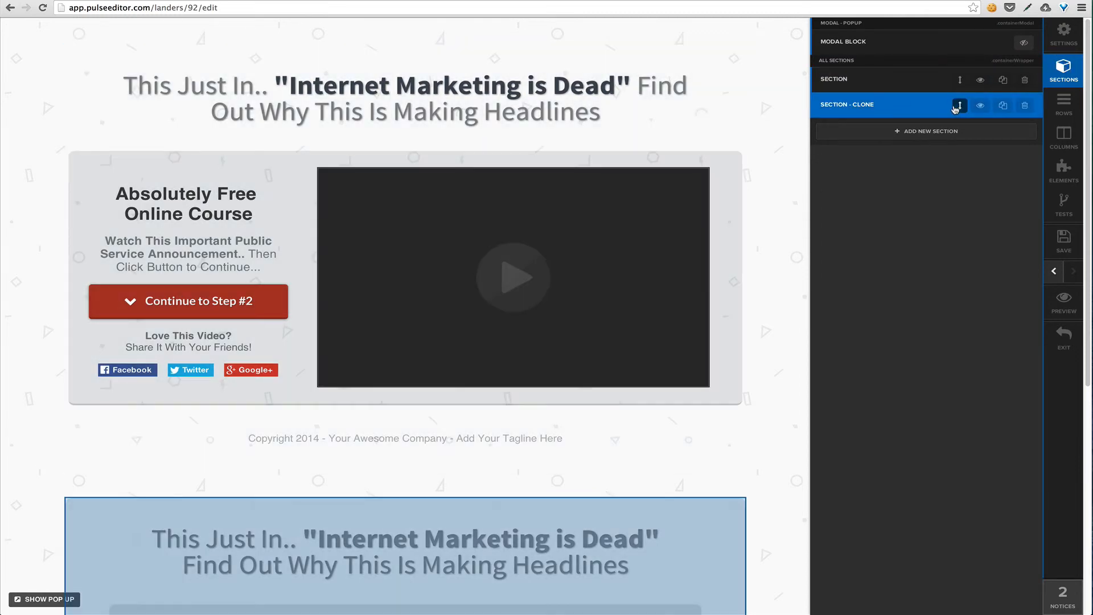
pyautogui.moveTo(960, 105); pyautogui.dragTo(962, 79)
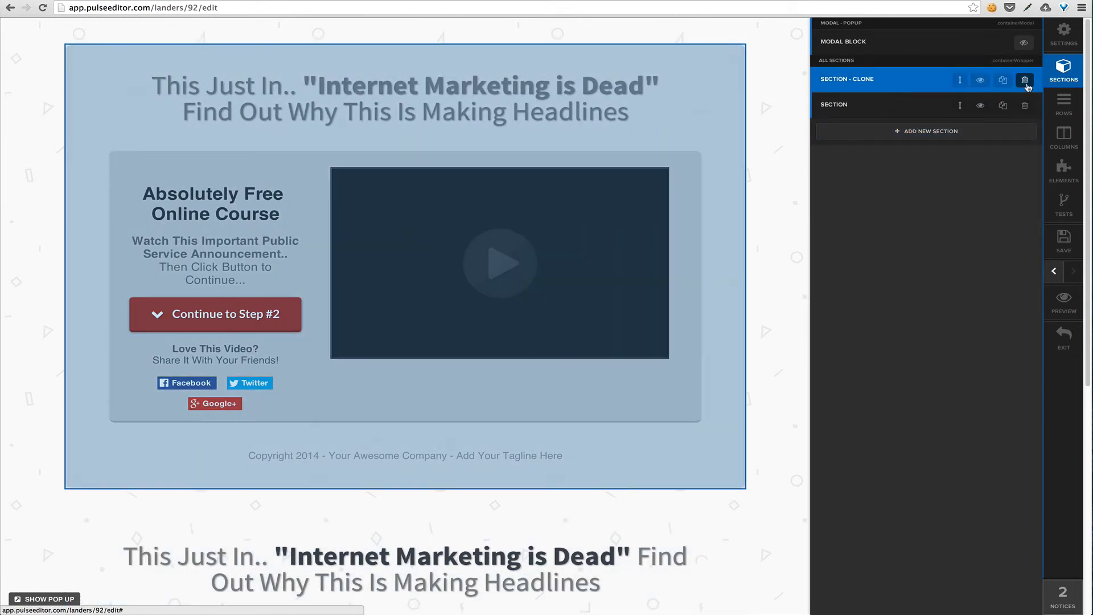
pyautogui.click(1026, 81)
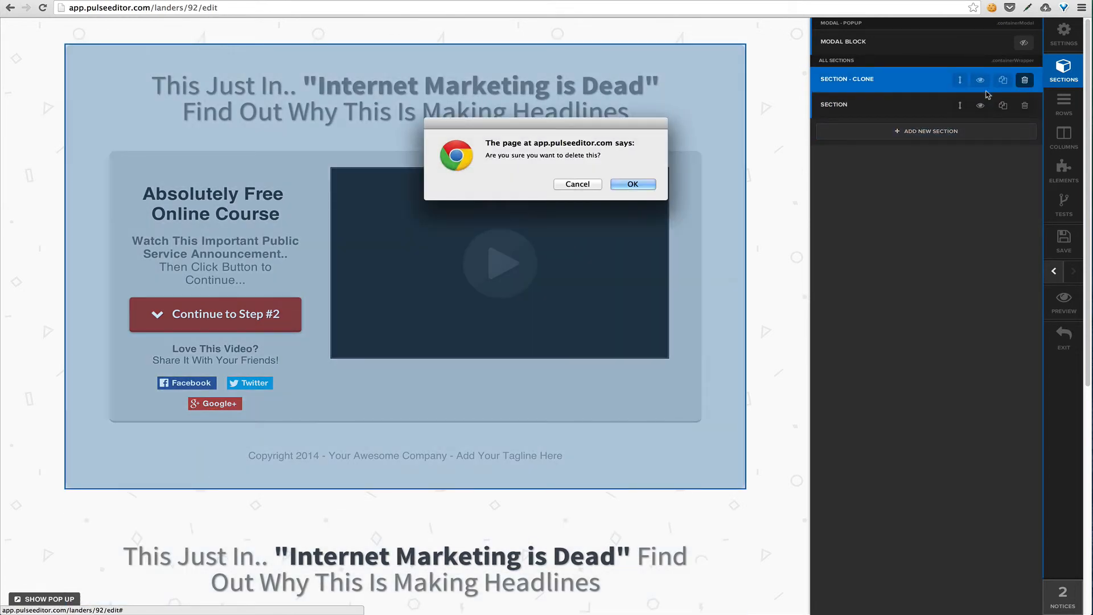
pyautogui.press('Return')
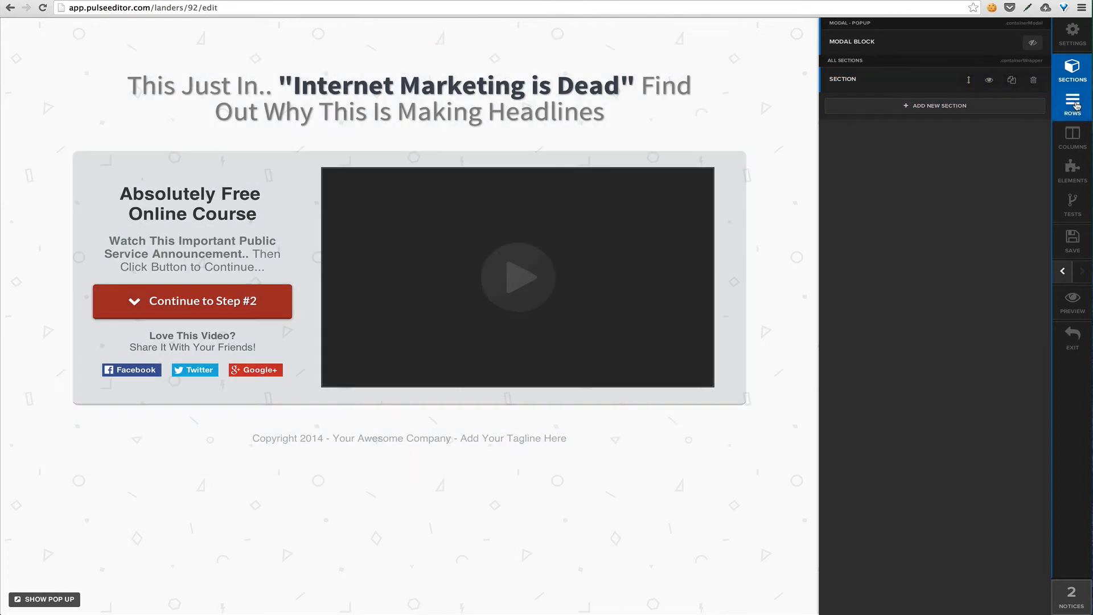
# Look through the remaining section's rows, columns and elements
pyautogui.click(1074, 104)
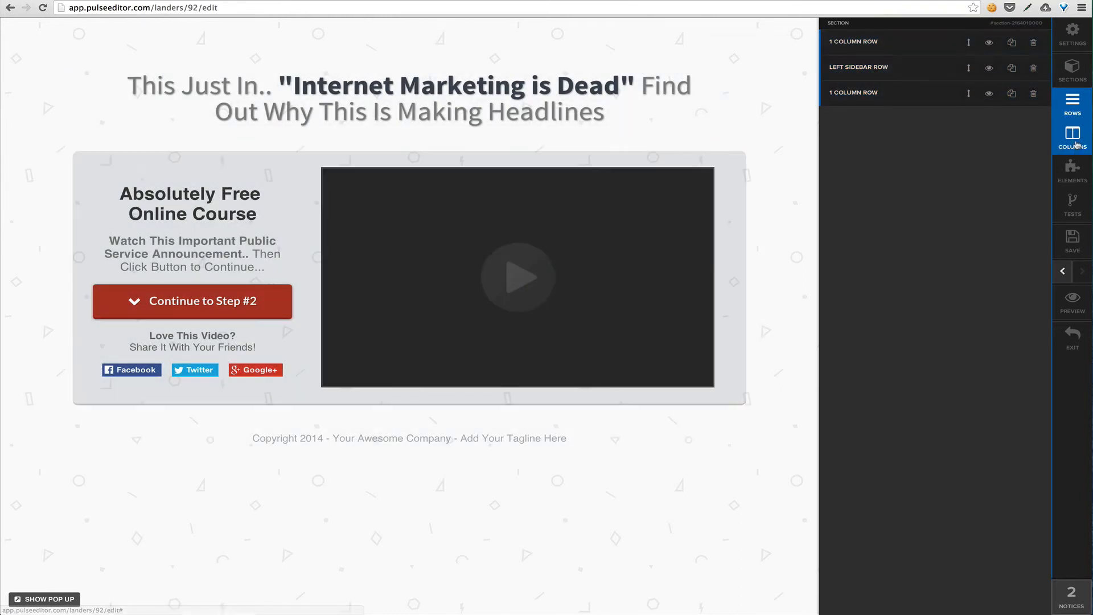
pyautogui.click(1072, 136)
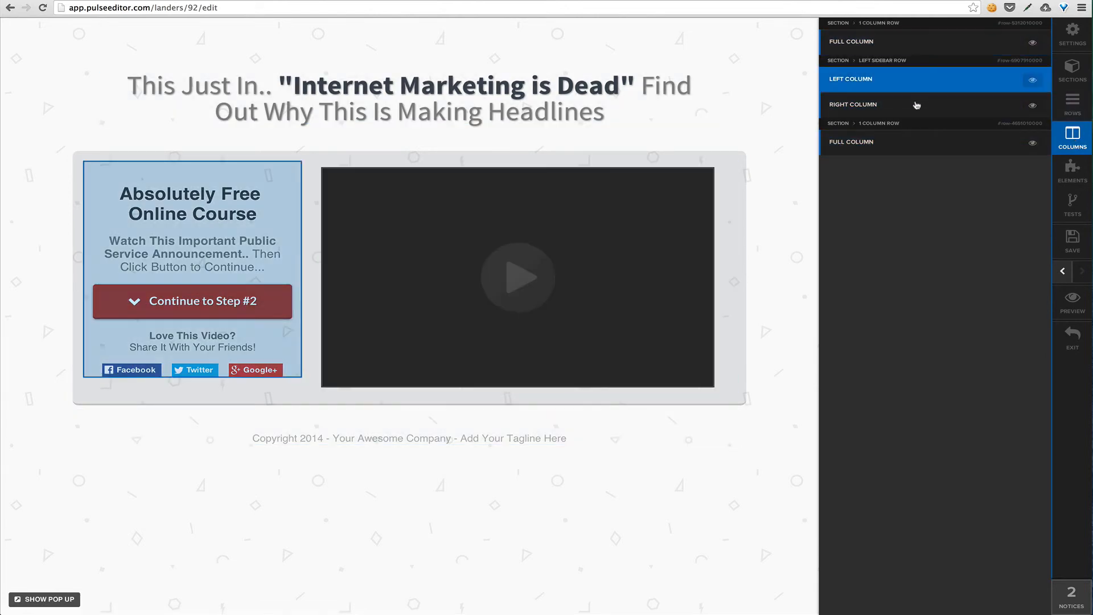
pyautogui.click(1073, 168)
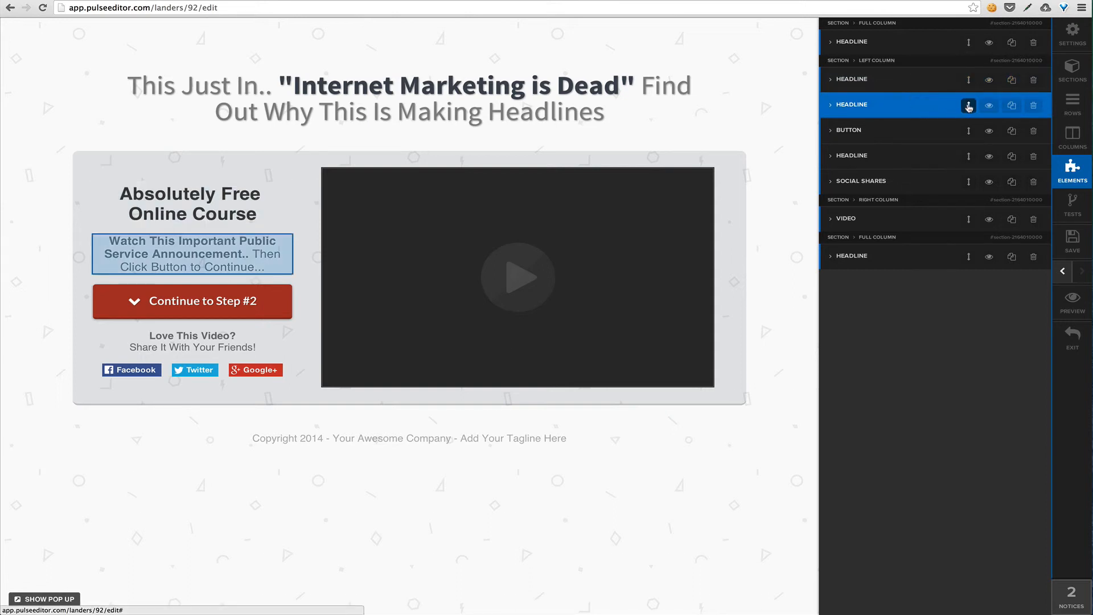
# Try reordering the second headline in the left column, review its settings and return to the list of elements
pyautogui.moveTo(969, 107)
pyautogui.mouseDown()
pyautogui.moveTo(969, 186)
pyautogui.moveTo(964, 98)
pyautogui.mouseUp()
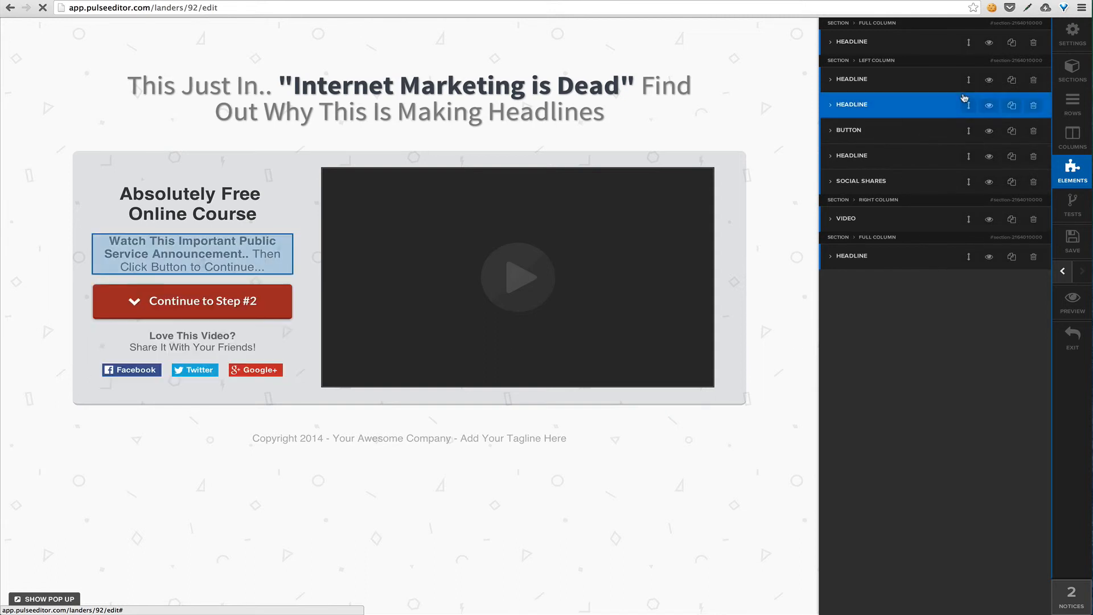
pyautogui.click(904, 110)
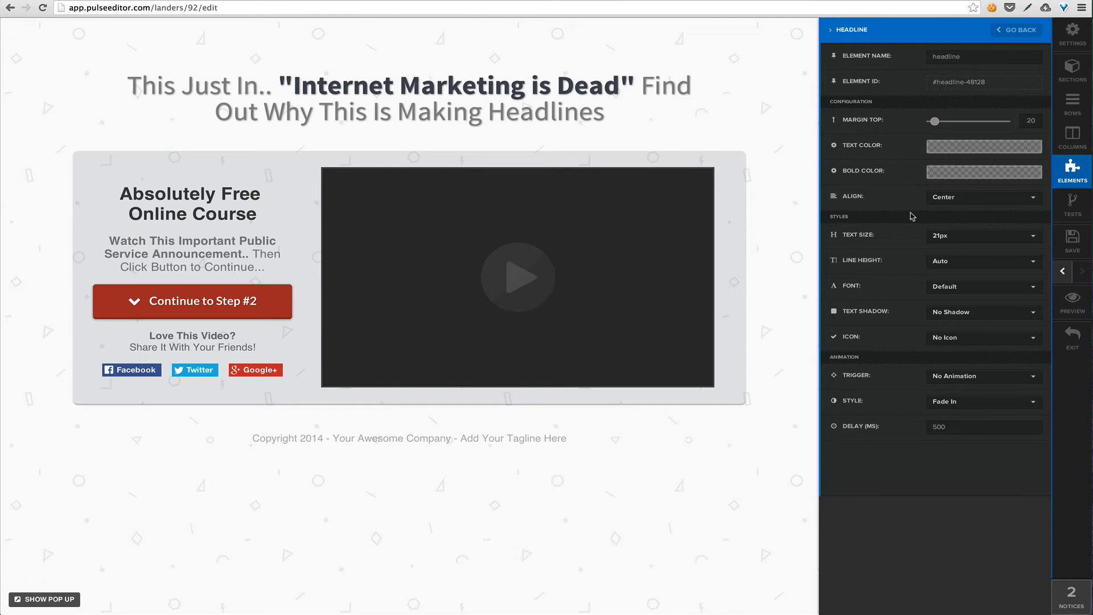
pyautogui.click(1016, 29)
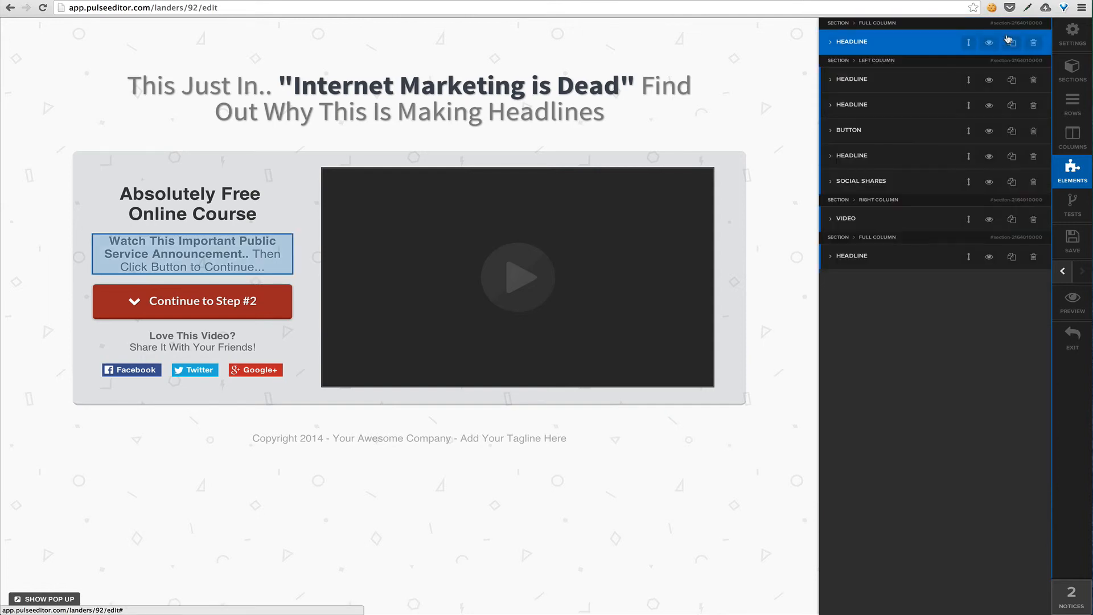
# Toggle the visibility of the social shares element off and on, duplicate the element and delete the copy
pyautogui.click(988, 183)
pyautogui.click(989, 183)
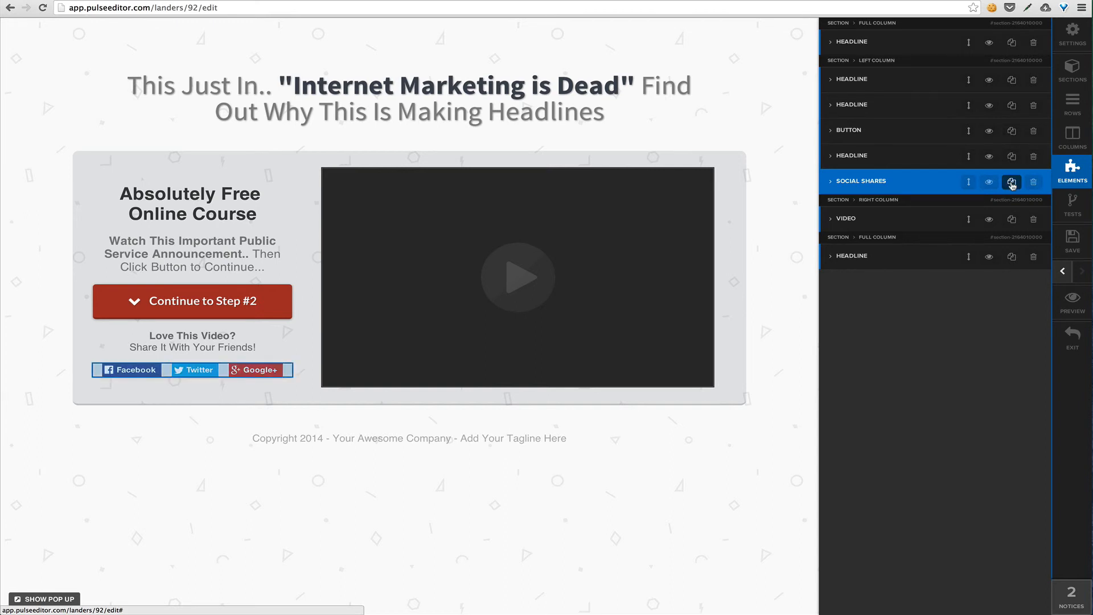
pyautogui.click(1012, 183)
pyautogui.click(1034, 208)
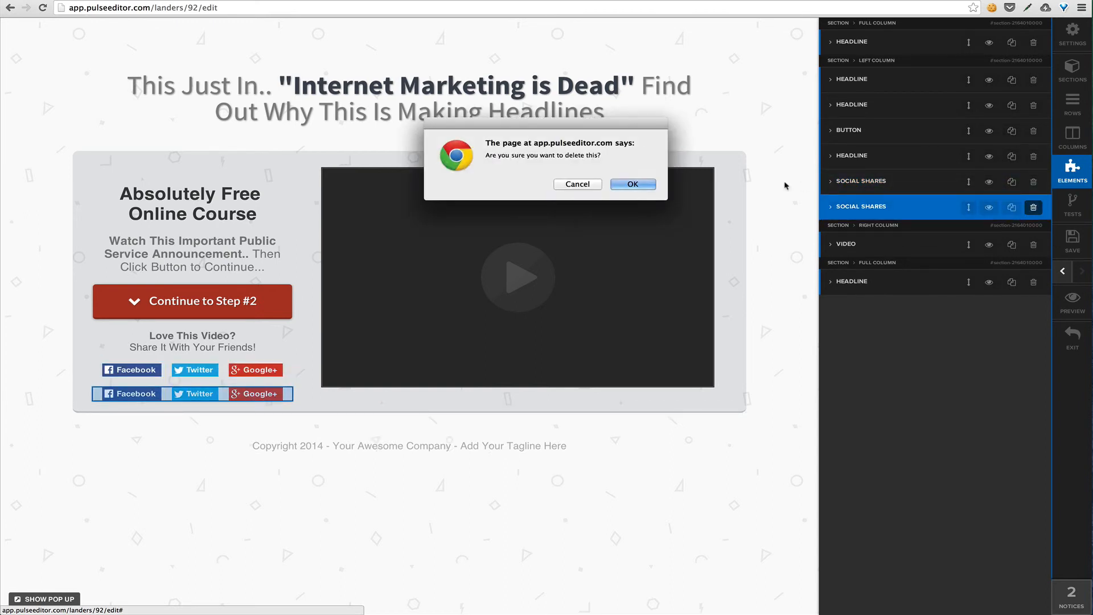
pyautogui.click(632, 184)
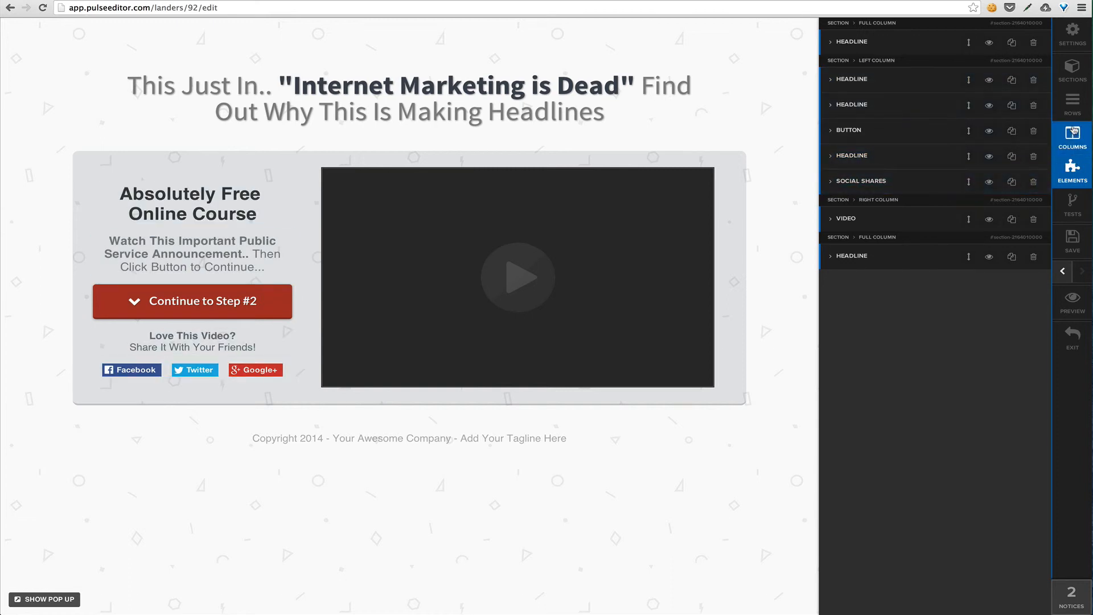
# Review the left sidebar row's settings from its on-page controls and return to the full page view
pyautogui.click(770, 305)
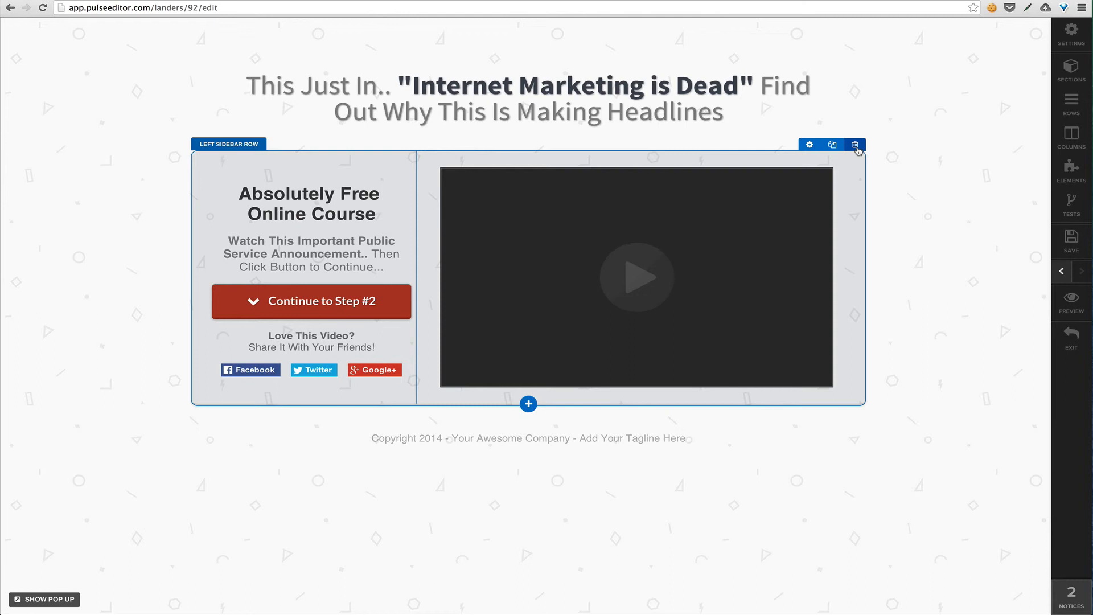
pyautogui.click(809, 145)
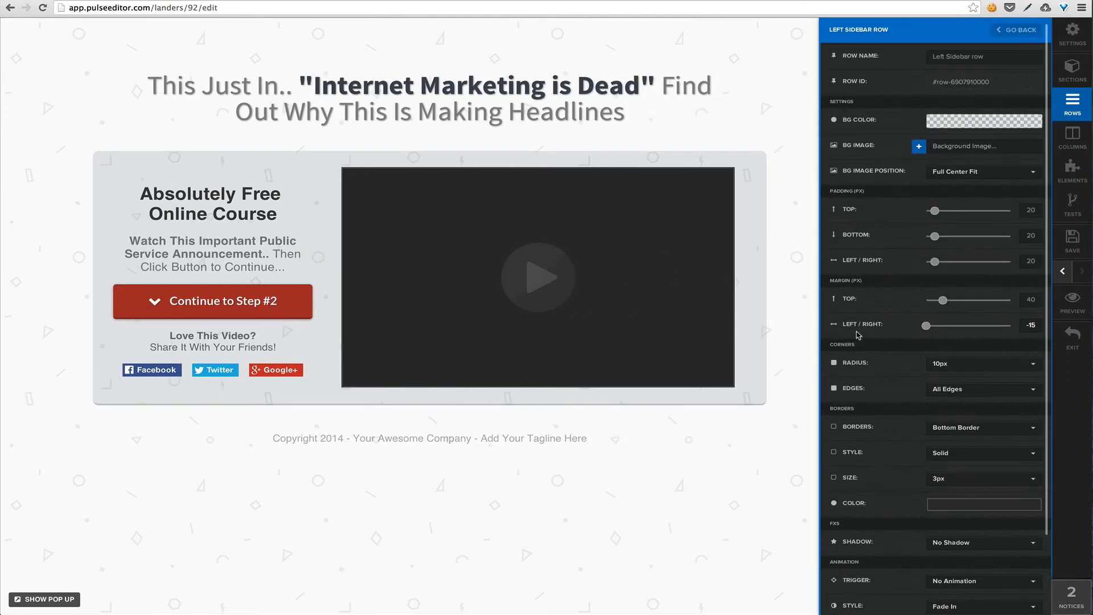
pyautogui.click(789, 332)
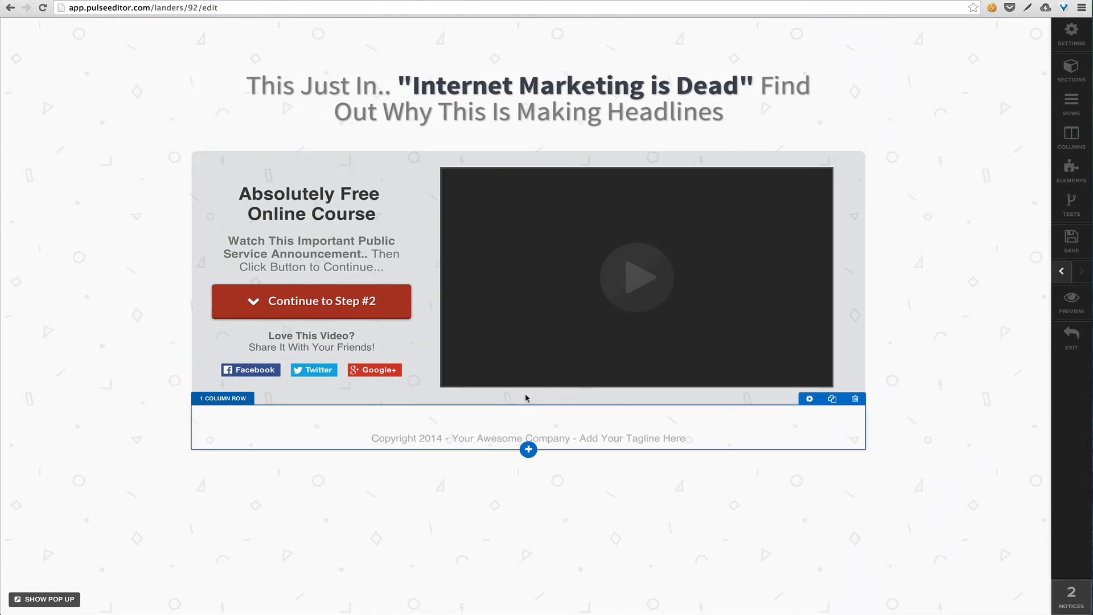
# Add a 3 Column Block directly below the left sidebar row and increase the new row's top margin
pyautogui.click(527, 404)
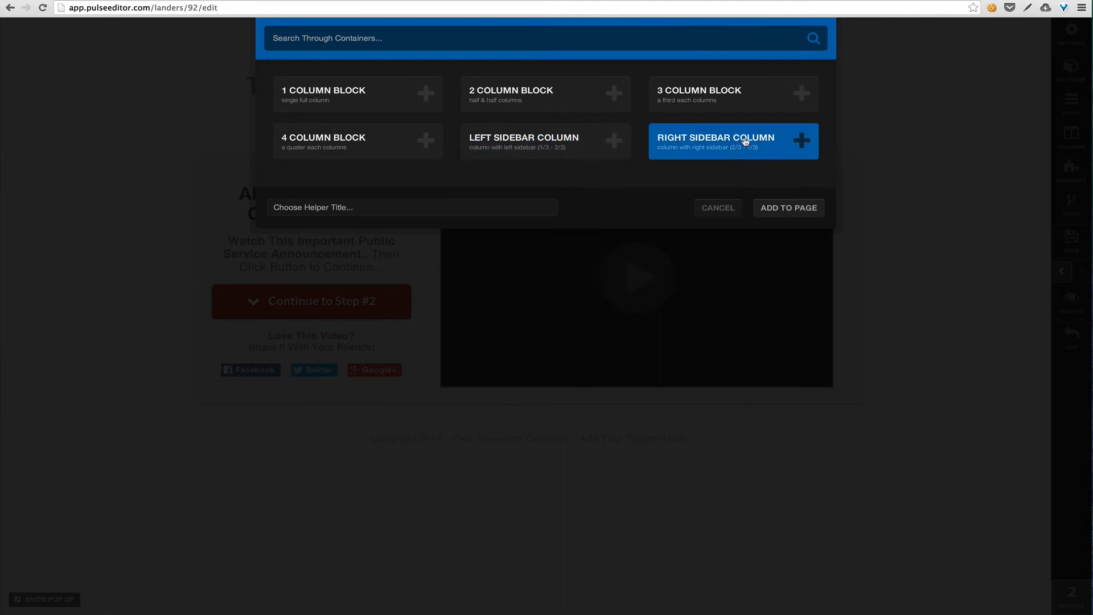
pyautogui.click(750, 103)
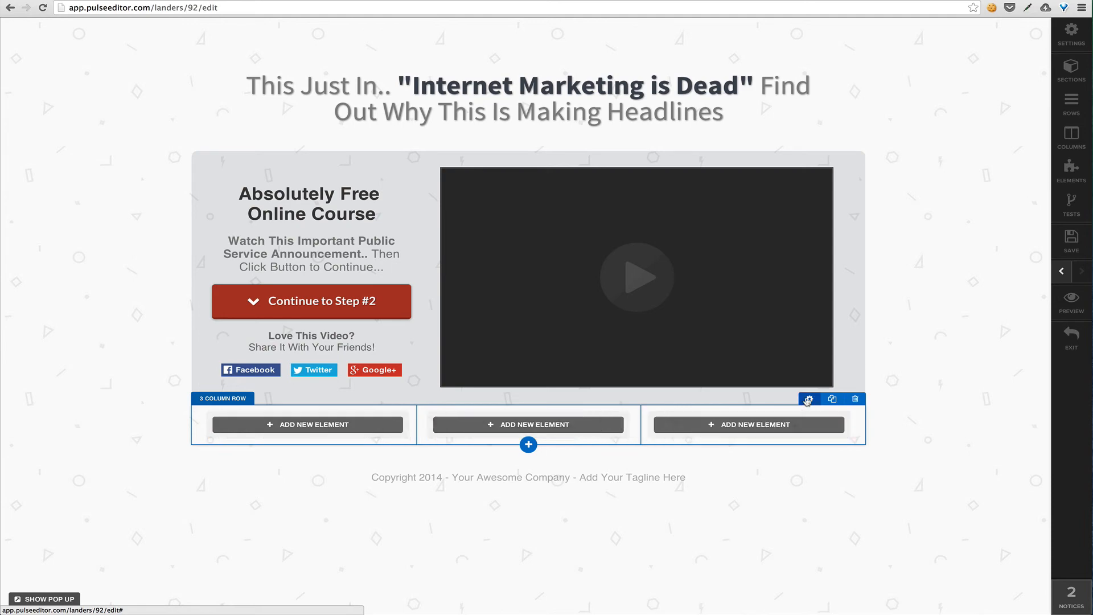
pyautogui.click(808, 399)
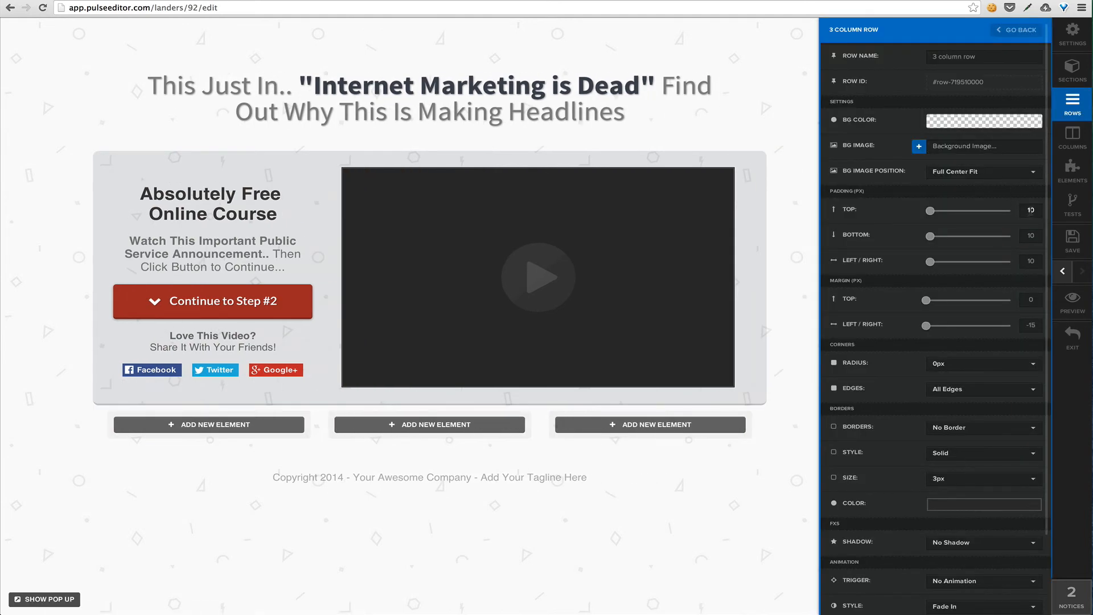
pyautogui.click(1026, 299)
pyautogui.write('6')
pyautogui.click(654, 517)
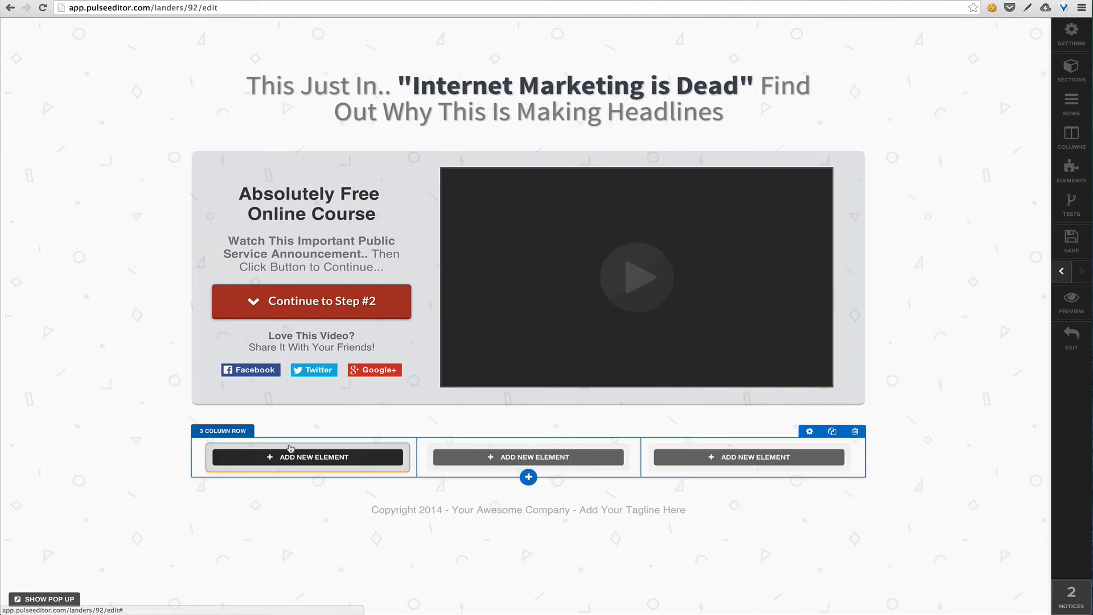
# Add a Single Image element to each of the three columns in the new row and save the page
pyautogui.click(290, 459)
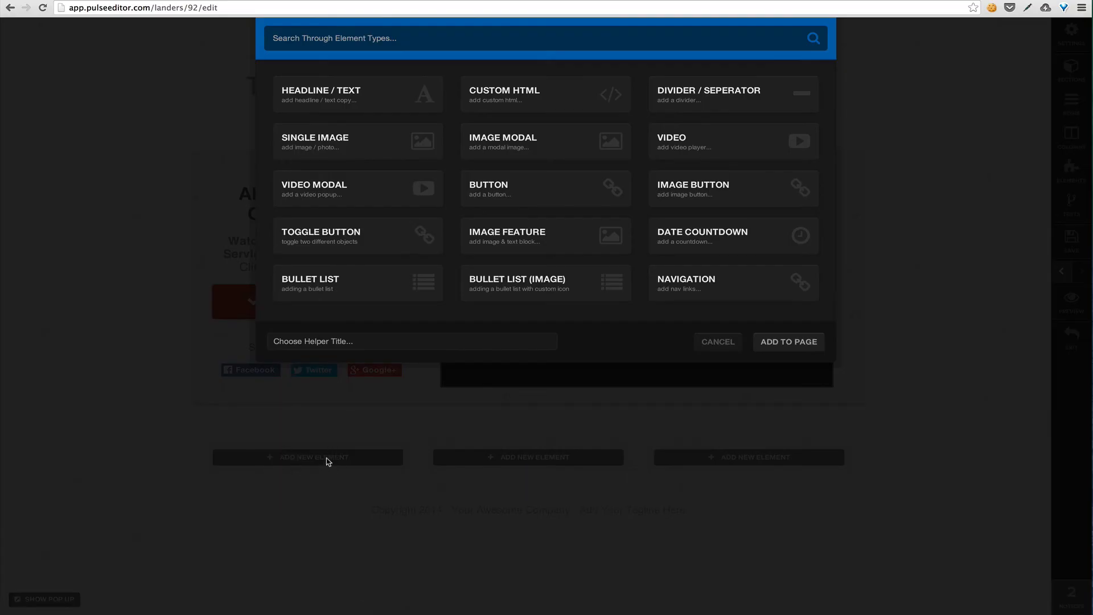
pyautogui.click(355, 151)
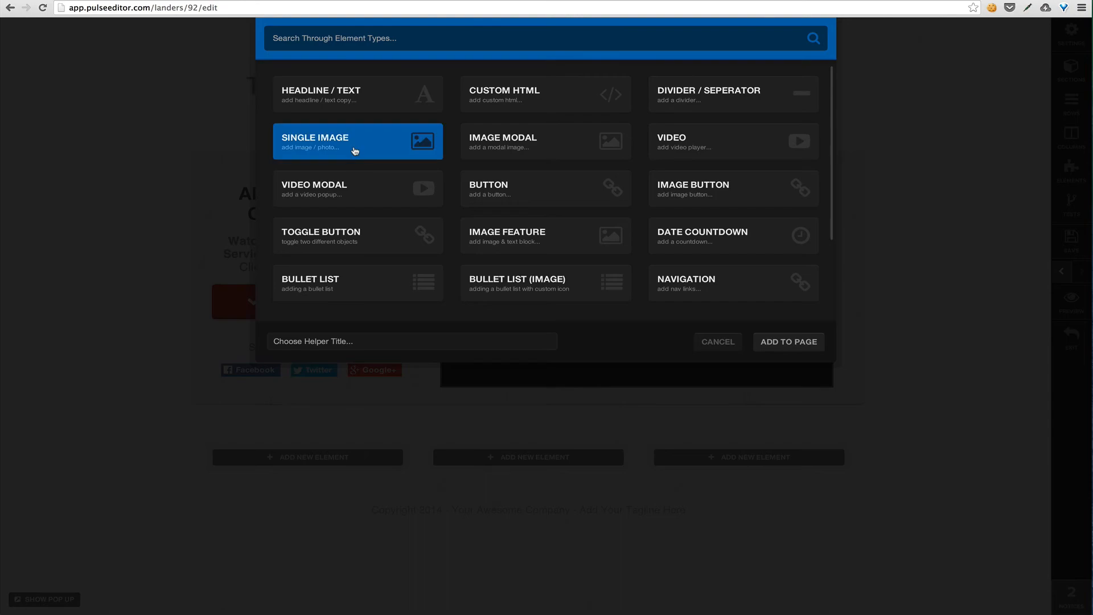
pyautogui.doubleClick(361, 149)
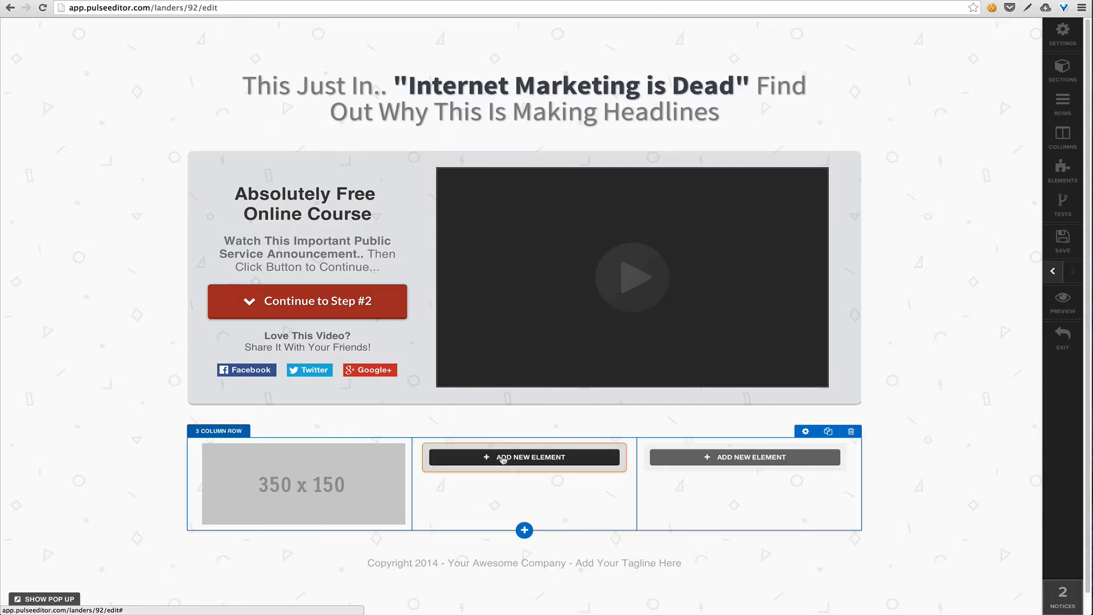
pyautogui.click(507, 456)
pyautogui.doubleClick(387, 143)
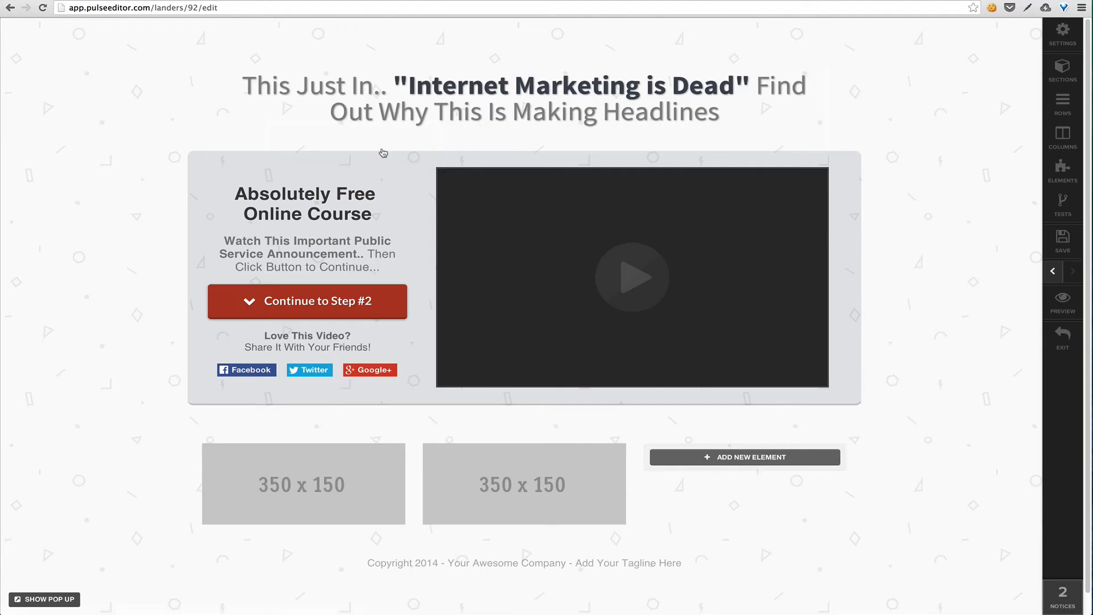
pyautogui.click(717, 457)
pyautogui.doubleClick(364, 147)
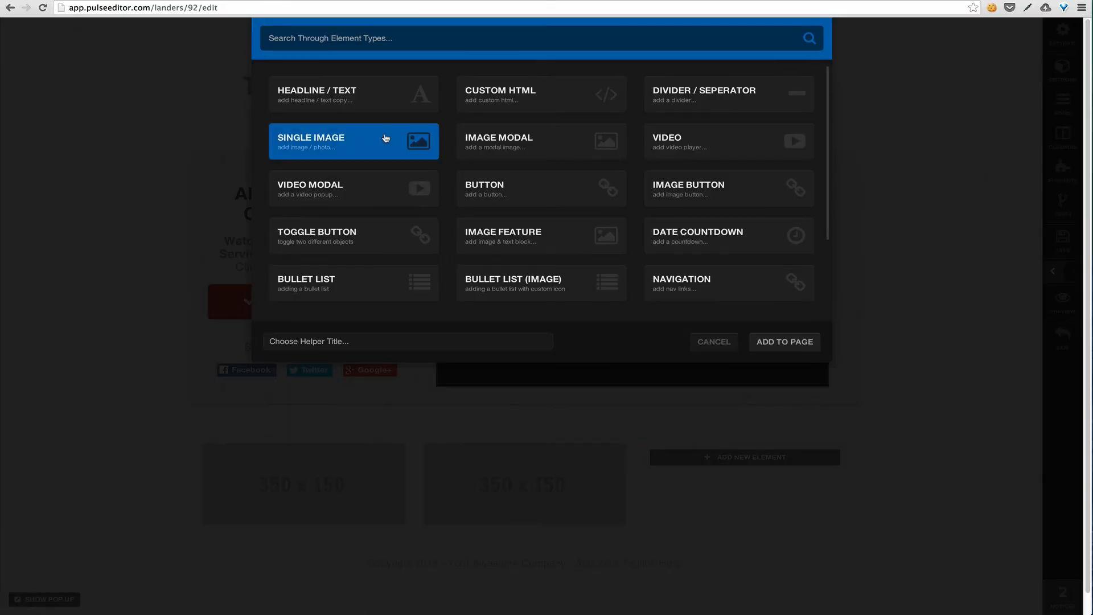
pyautogui.scroll(-1, 967, 314)
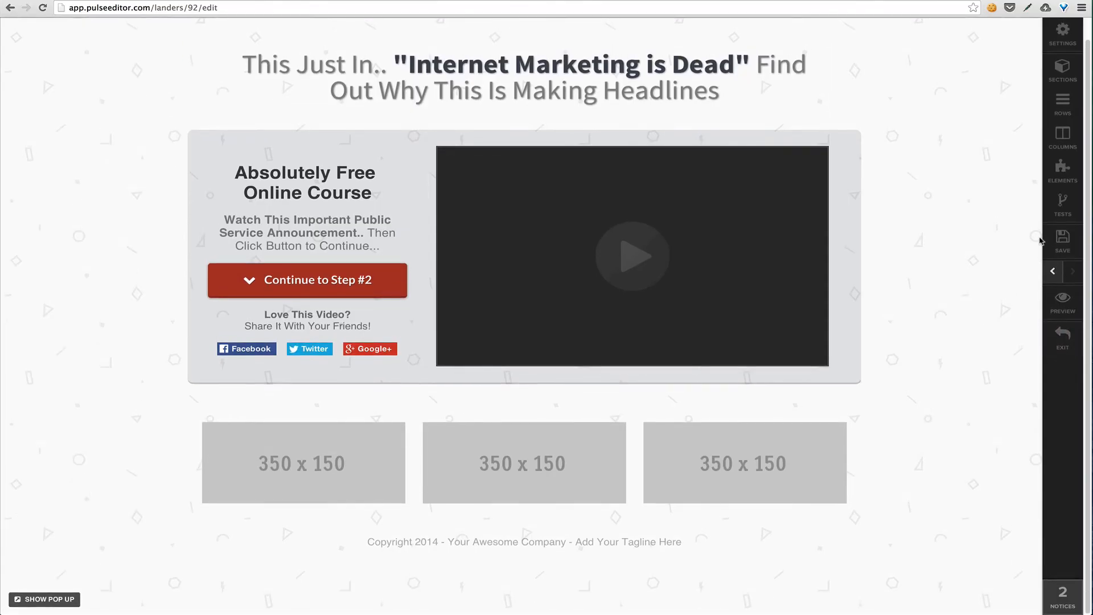
pyautogui.click(1062, 239)
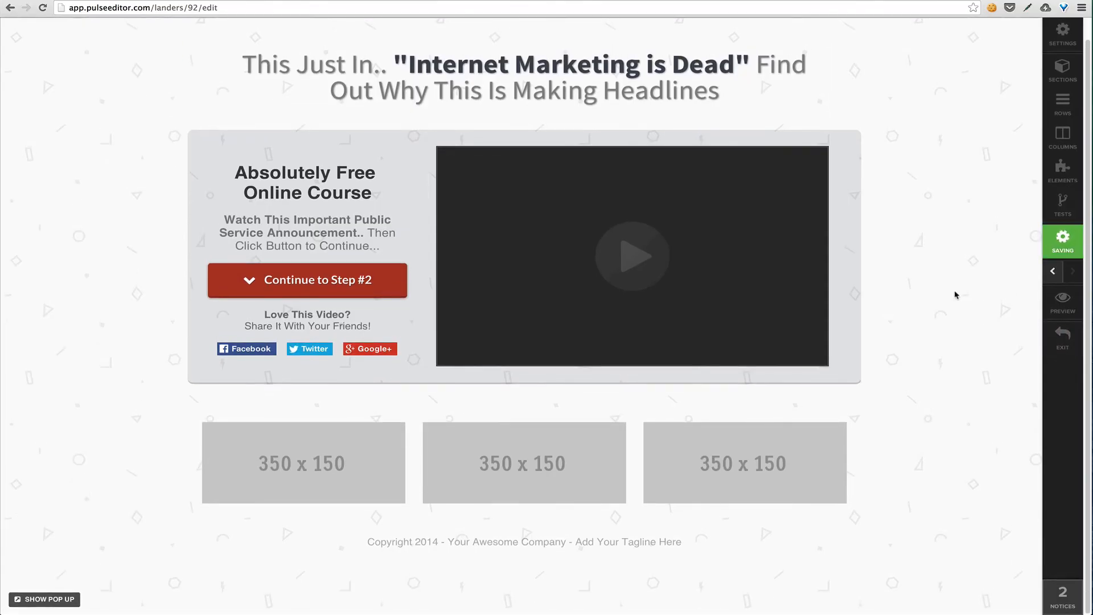
# Add a Headline / Text element below the first column's image and place duplicates of it below the second and third images
pyautogui.scroll(1, 955, 297)
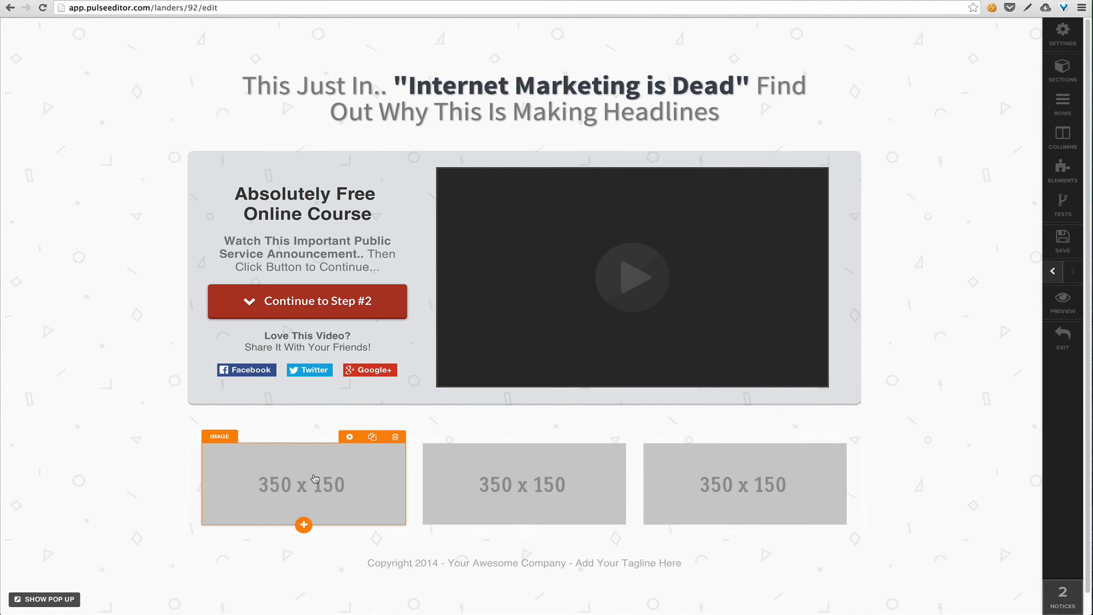
pyautogui.click(303, 524)
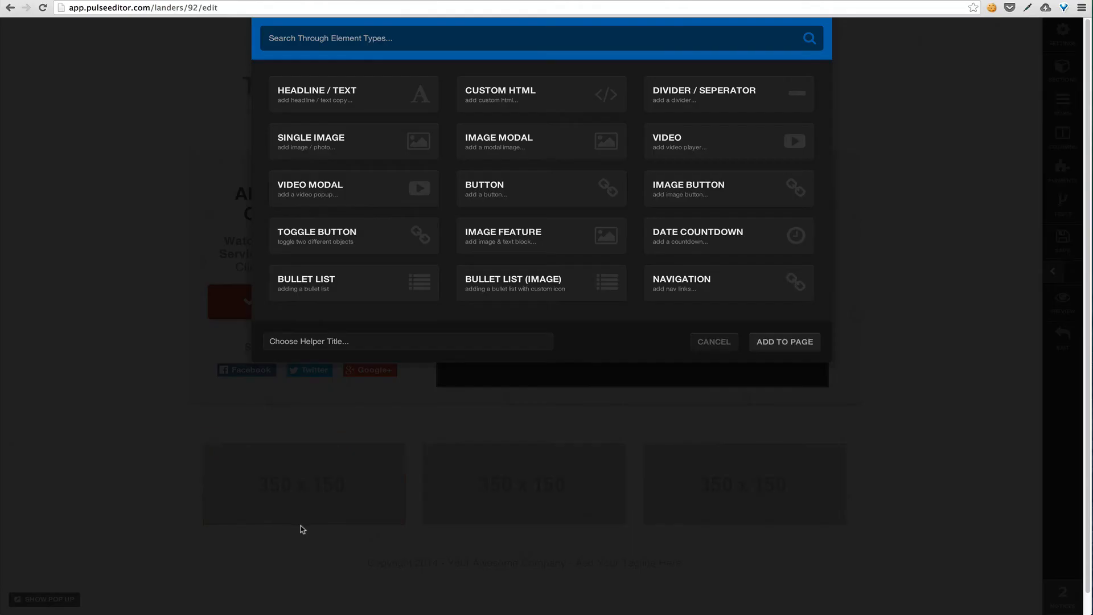
pyautogui.click(361, 104)
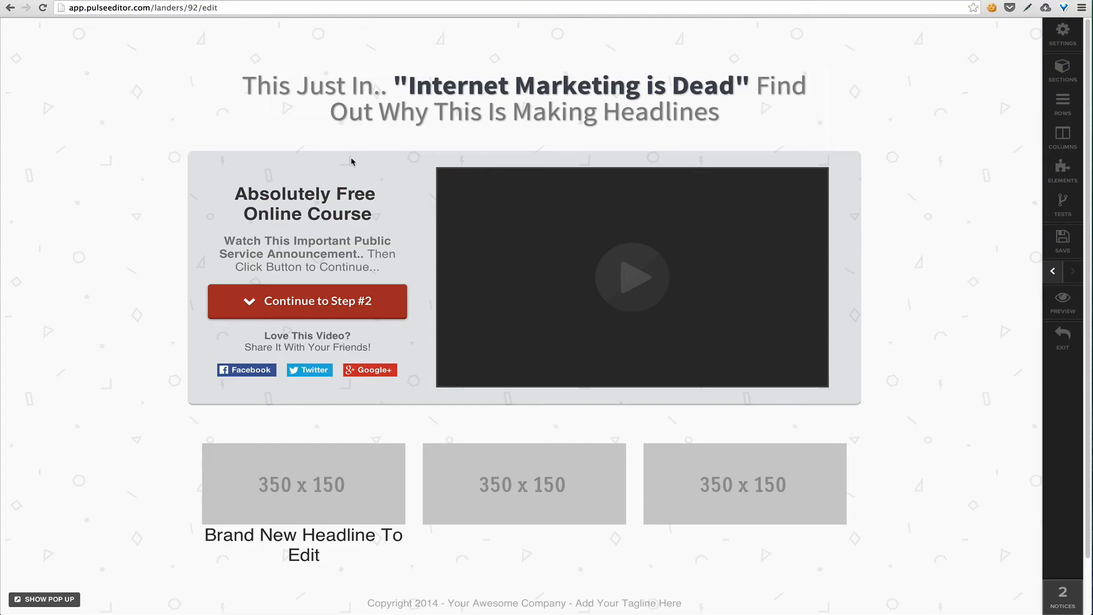
pyautogui.click(373, 520)
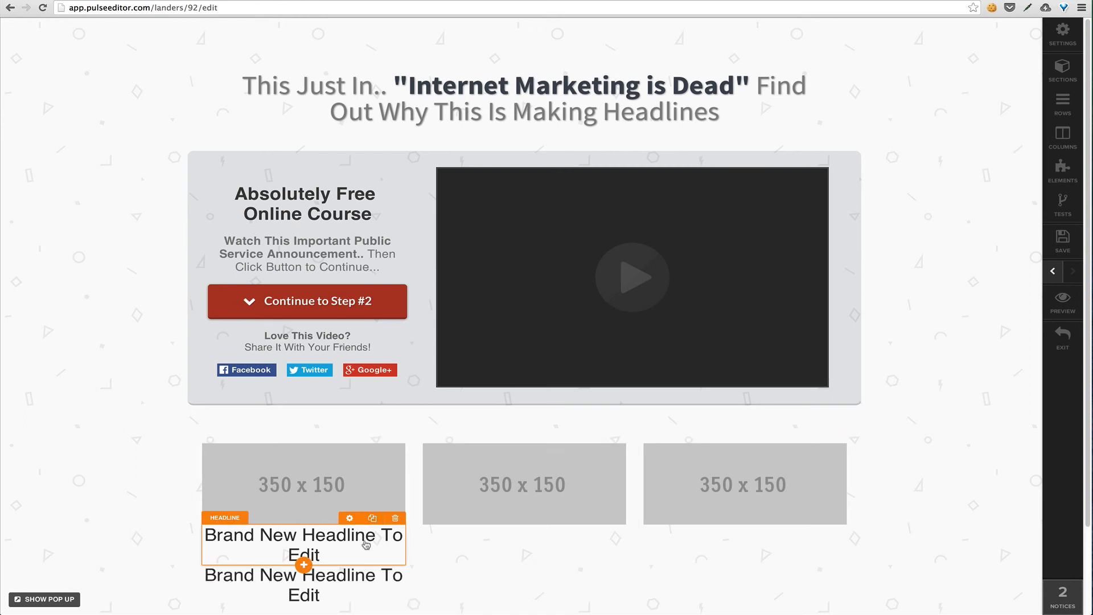
pyautogui.moveTo(317, 578); pyautogui.dragTo(484, 529)
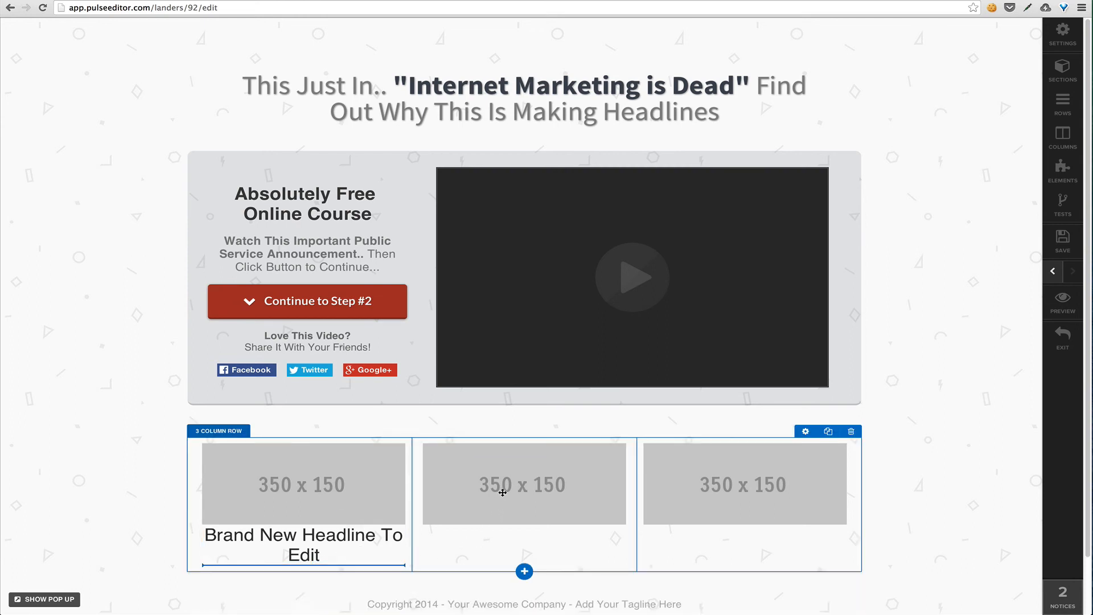
pyautogui.moveTo(502, 492); pyautogui.dragTo(495, 528)
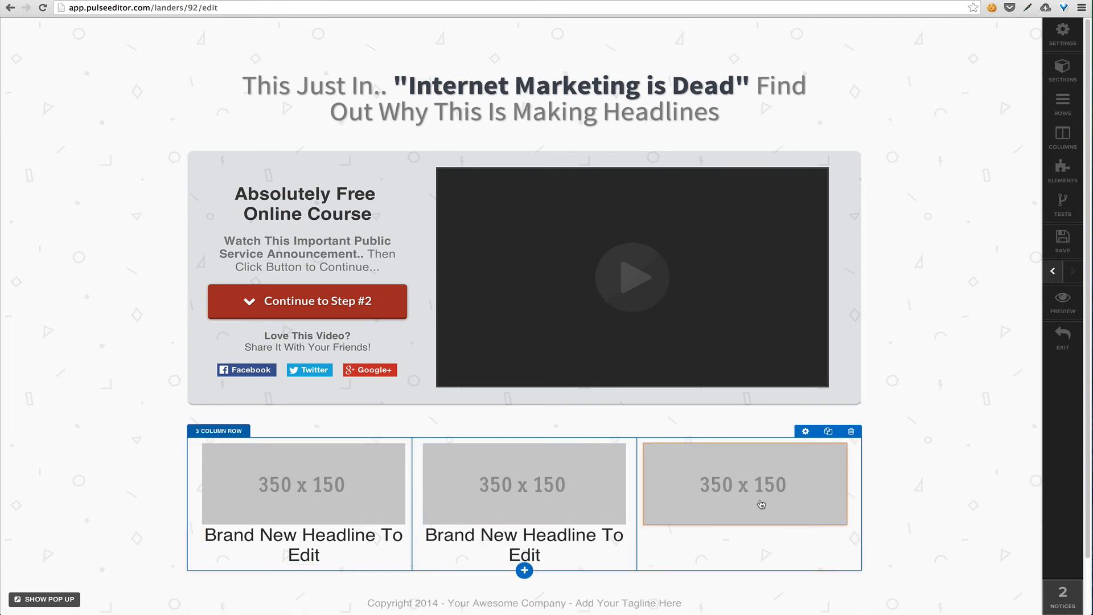
pyautogui.scroll(-2, 556, 517)
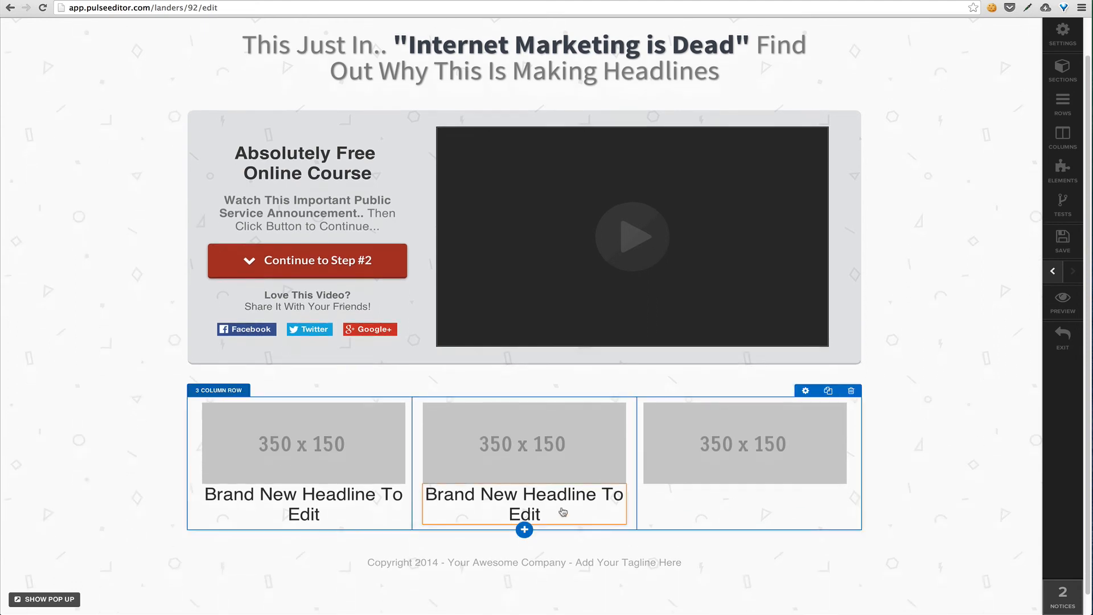
pyautogui.click(599, 481)
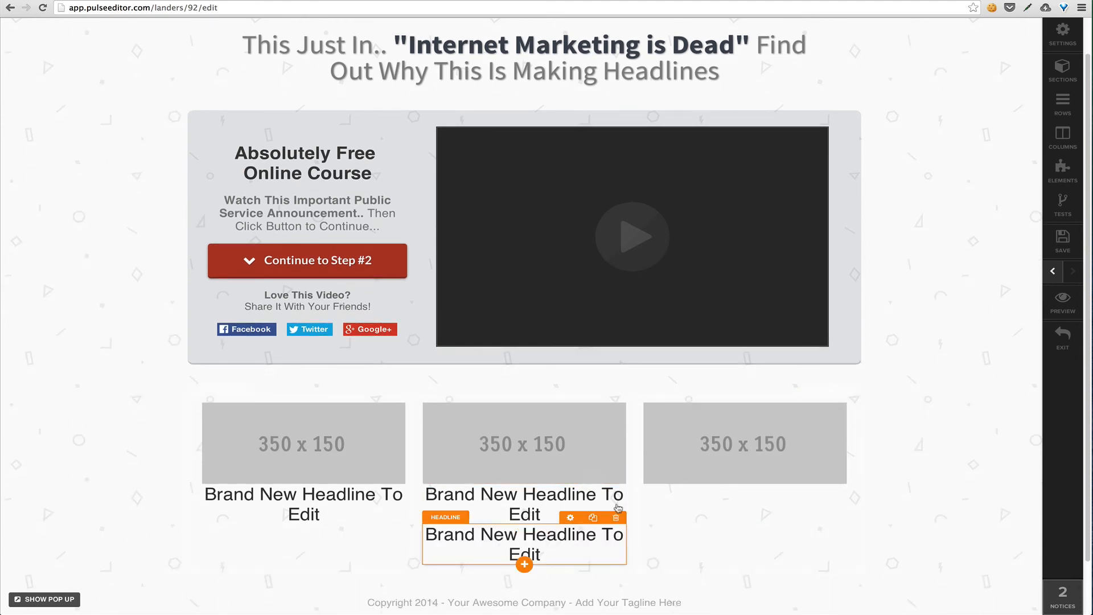
pyautogui.moveTo(546, 535); pyautogui.dragTo(726, 455)
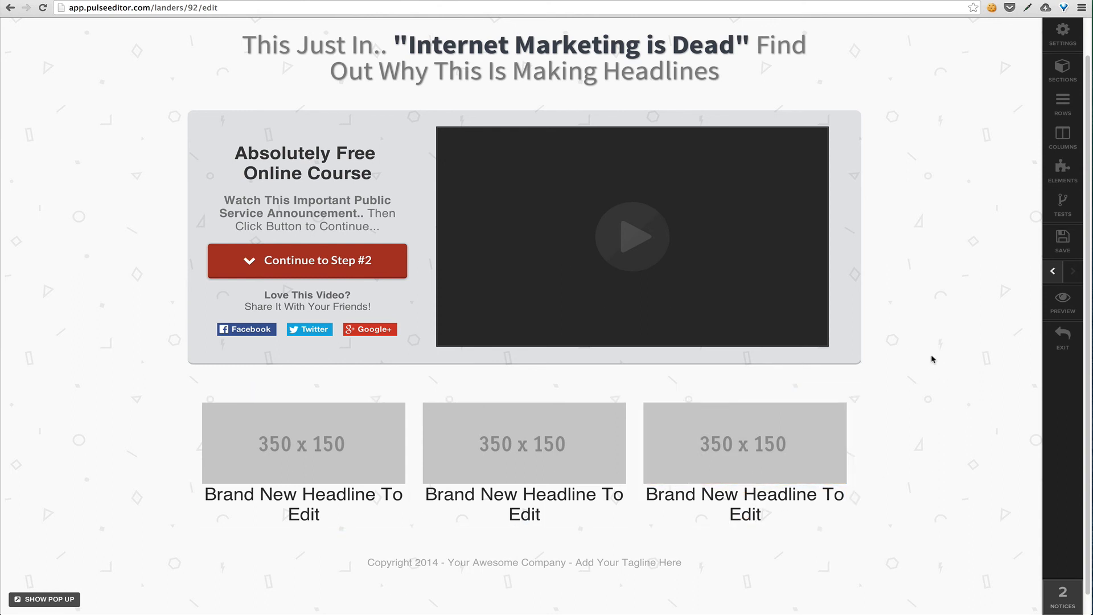
# Review the page's test options for the control version and new variations, and return to the full page view
pyautogui.scroll(2, 923, 360)
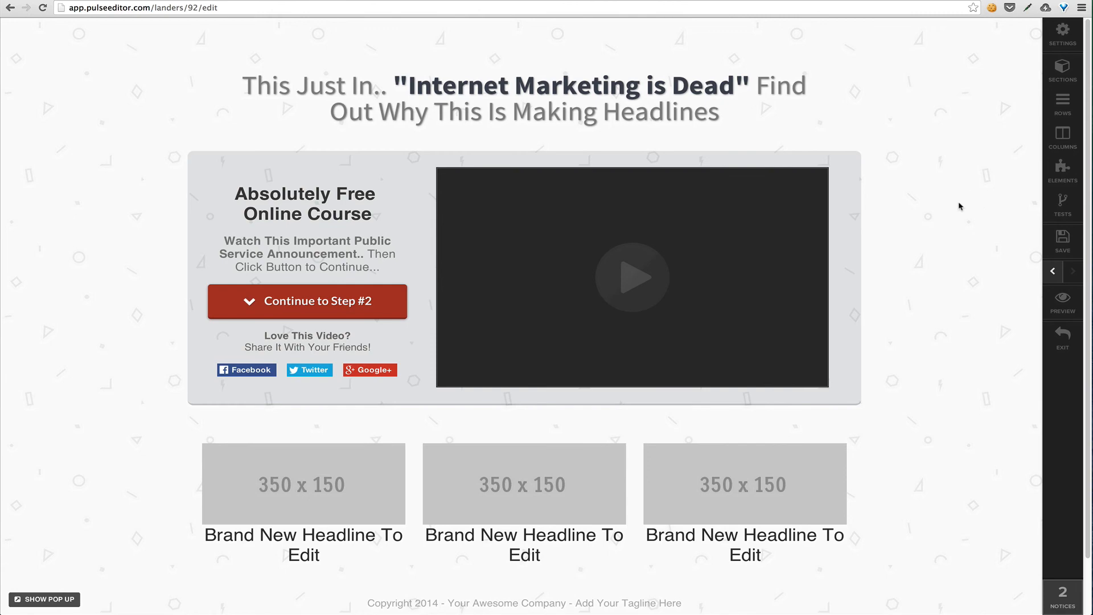
pyautogui.click(1062, 210)
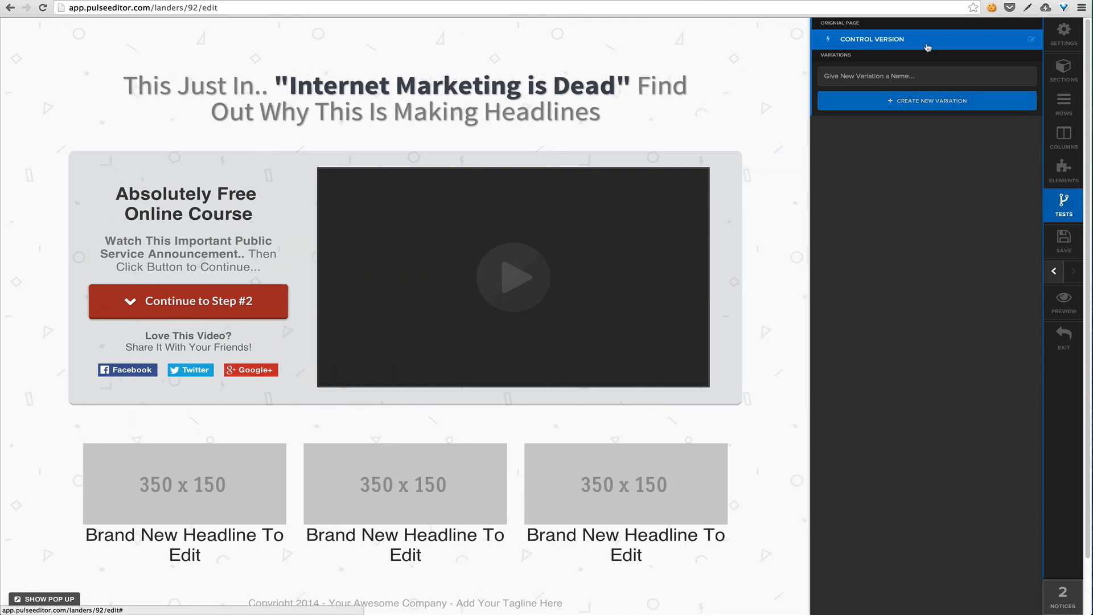
pyautogui.click(794, 185)
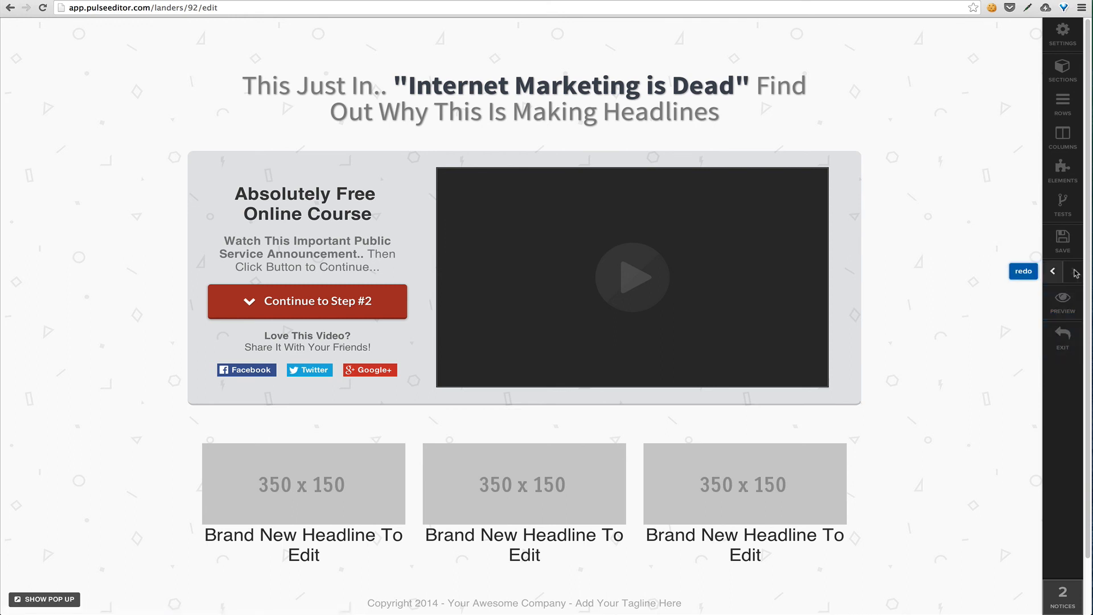
# Undo the recent edits back to before the 3 Column Block was added below the video row, and save the page
pyautogui.click(1055, 273)
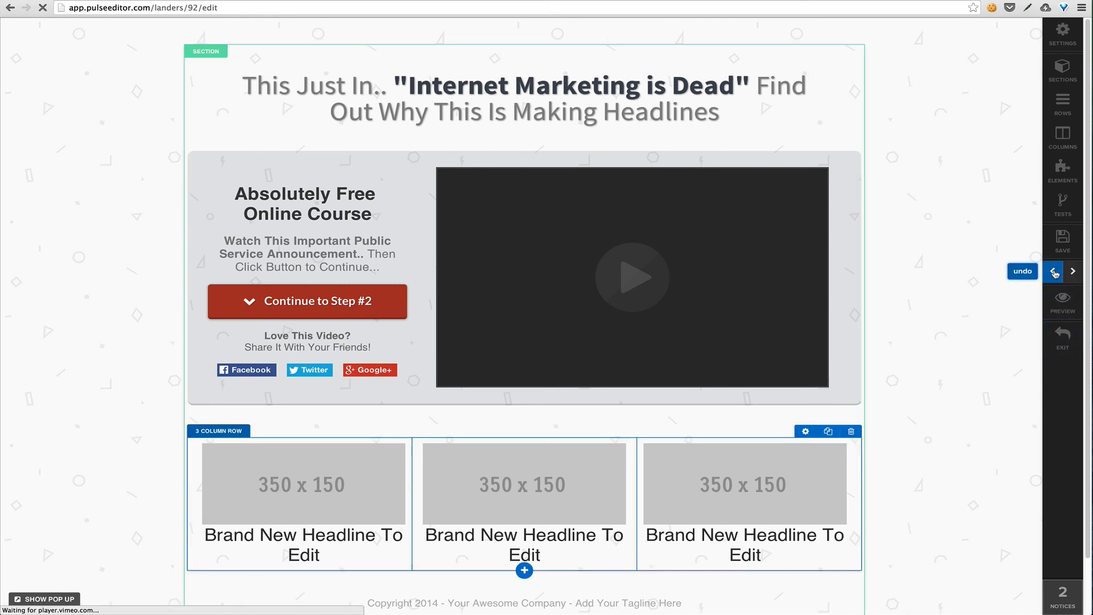
pyautogui.click(1054, 273)
pyautogui.click(1055, 273)
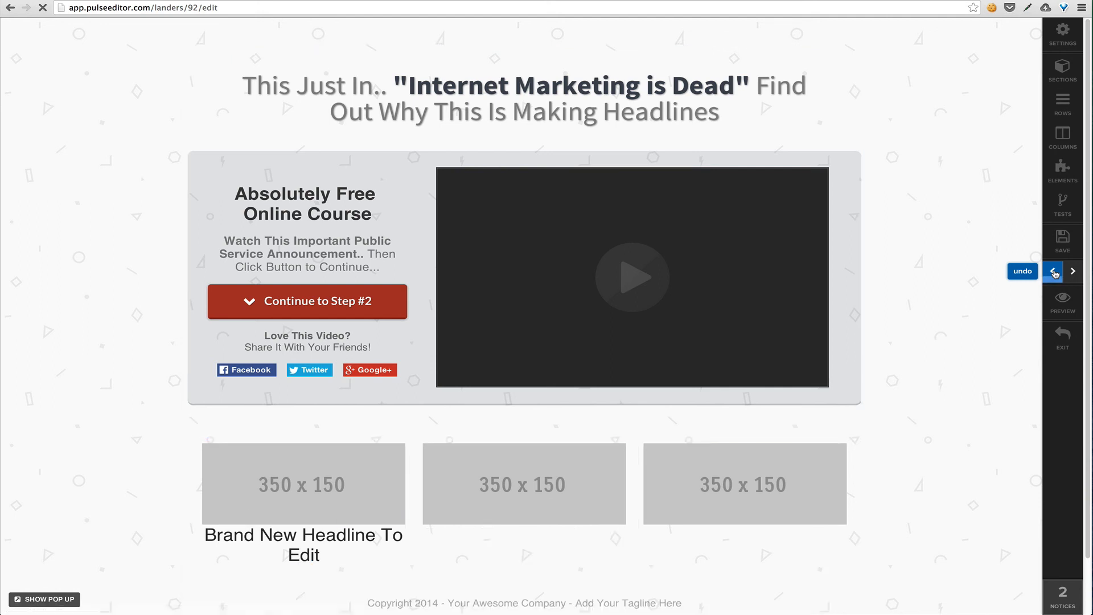
pyautogui.click(1054, 272)
pyautogui.click(1055, 273)
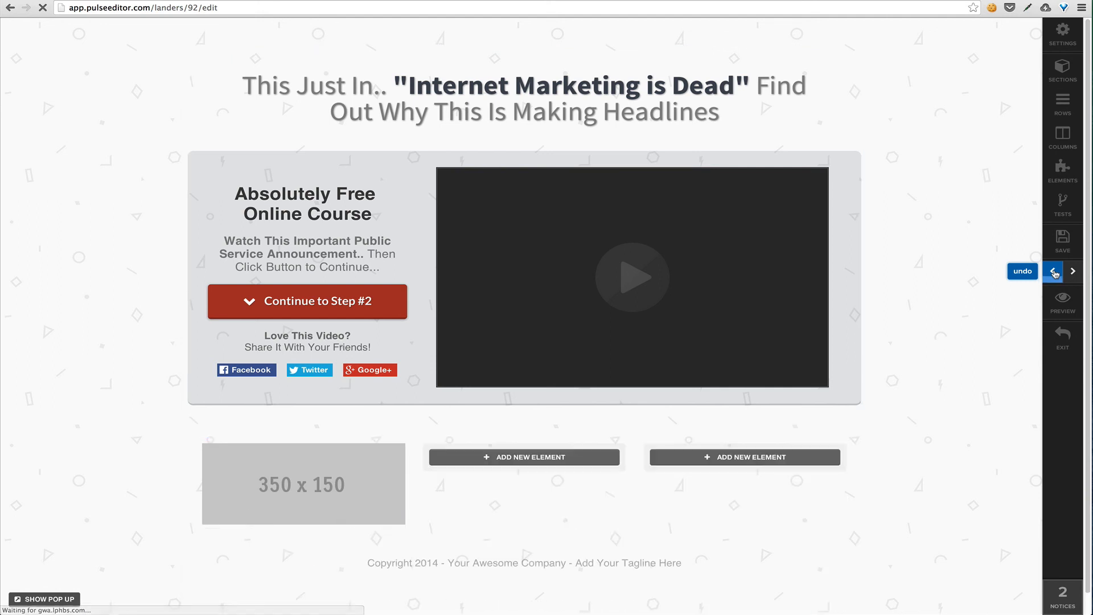
pyautogui.click(1055, 273)
pyautogui.click(1054, 273)
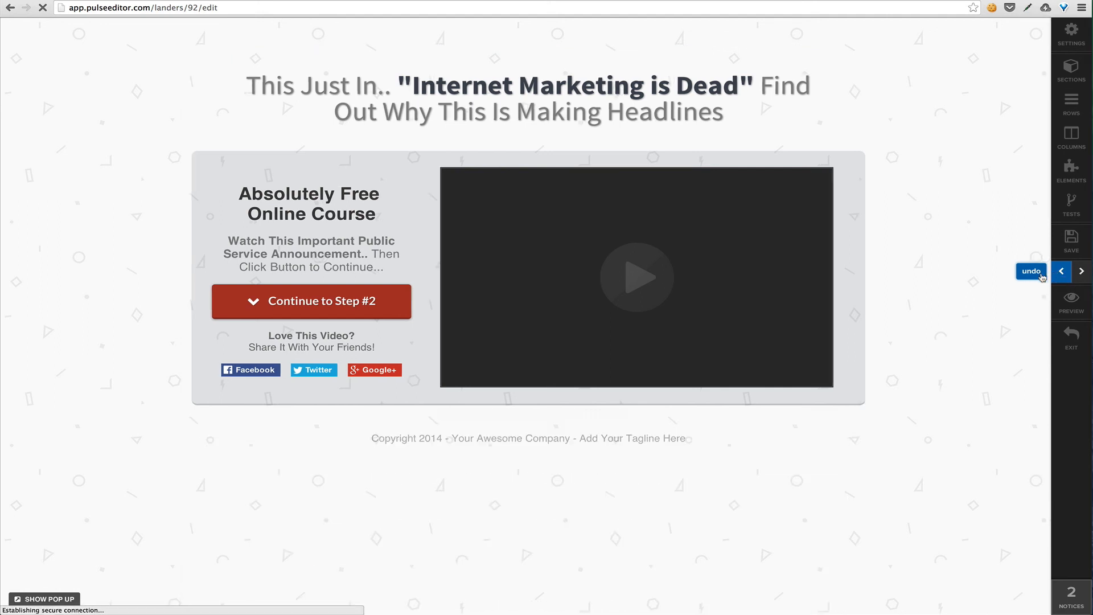
pyautogui.click(1078, 273)
pyautogui.click(1062, 273)
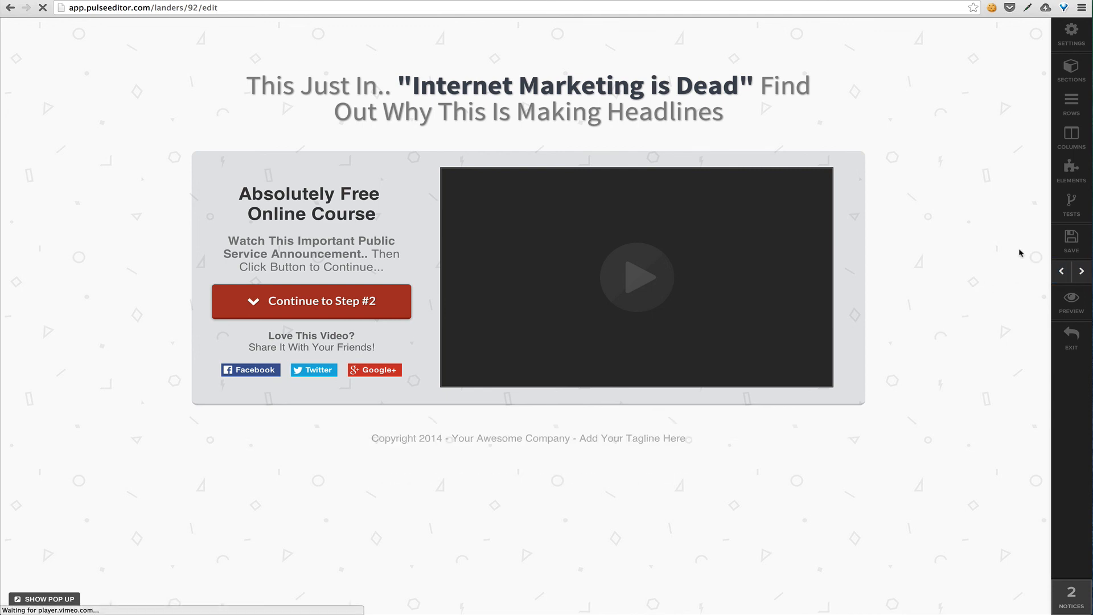
pyautogui.click(1068, 240)
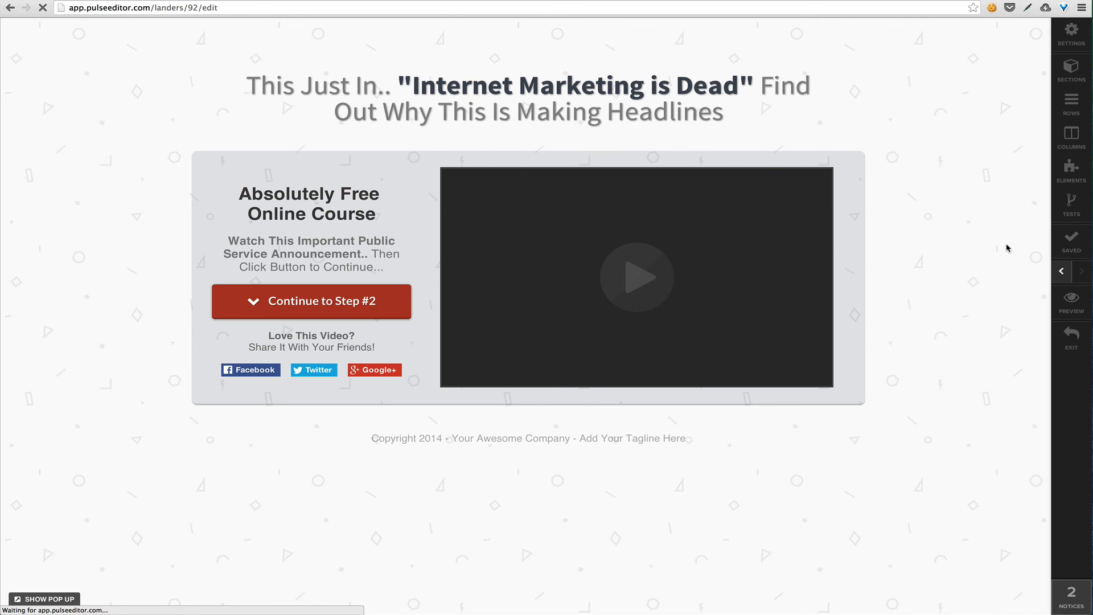